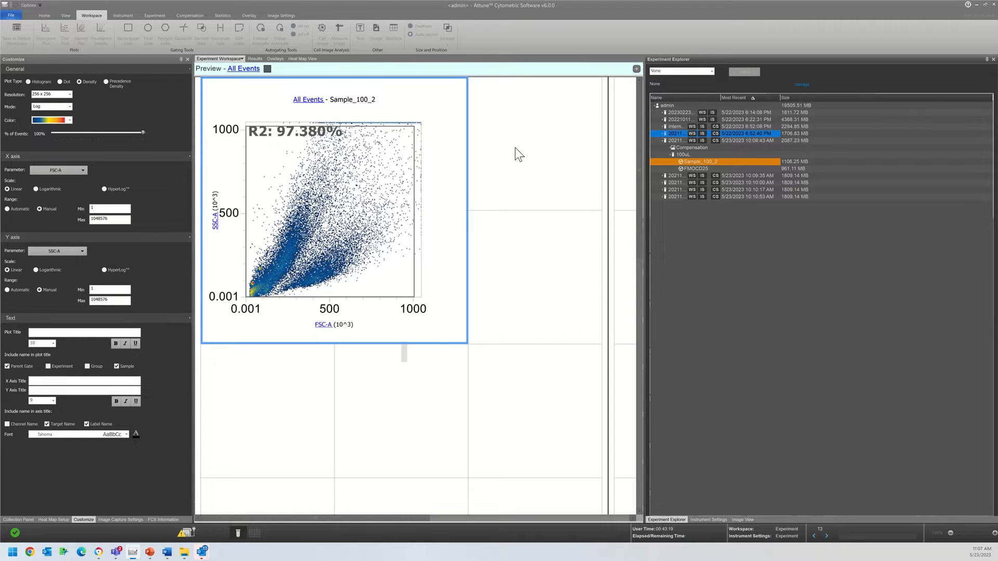
# Insert a histogram plot in the empty workspace cell beside the upper half of the density plot
pyautogui.rightClick(515, 148)
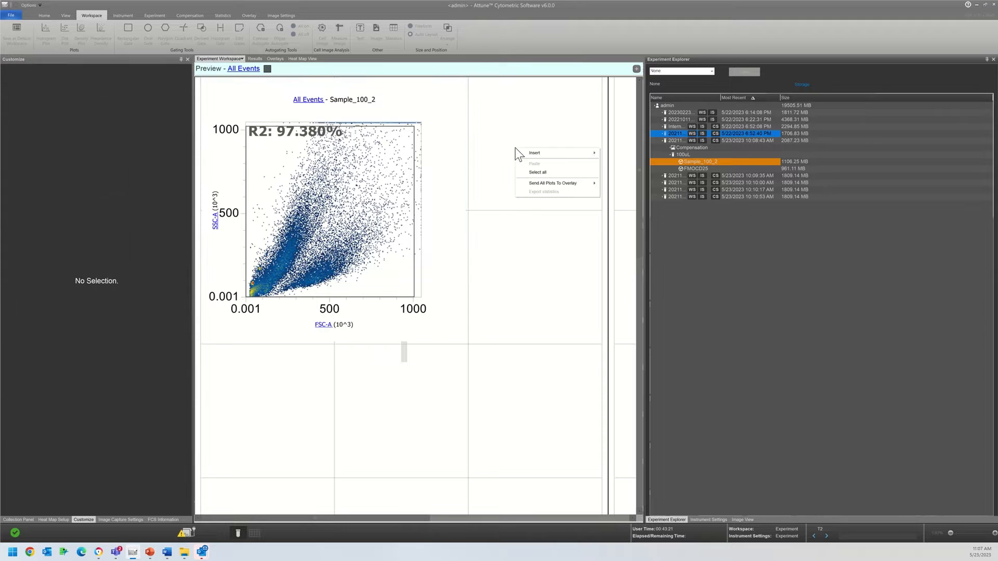
pyautogui.moveTo(533, 153)
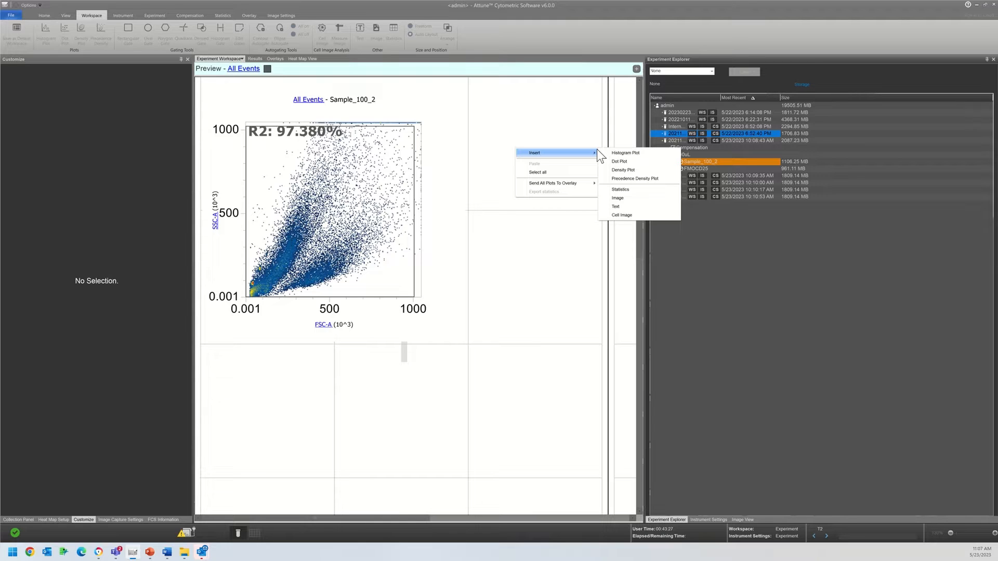
pyautogui.click(630, 153)
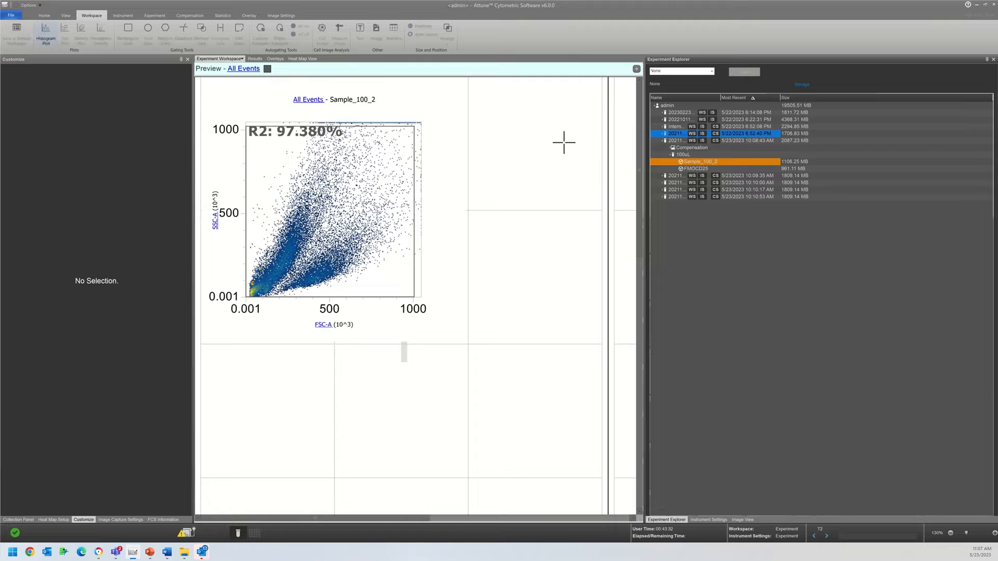
pyautogui.click(516, 141)
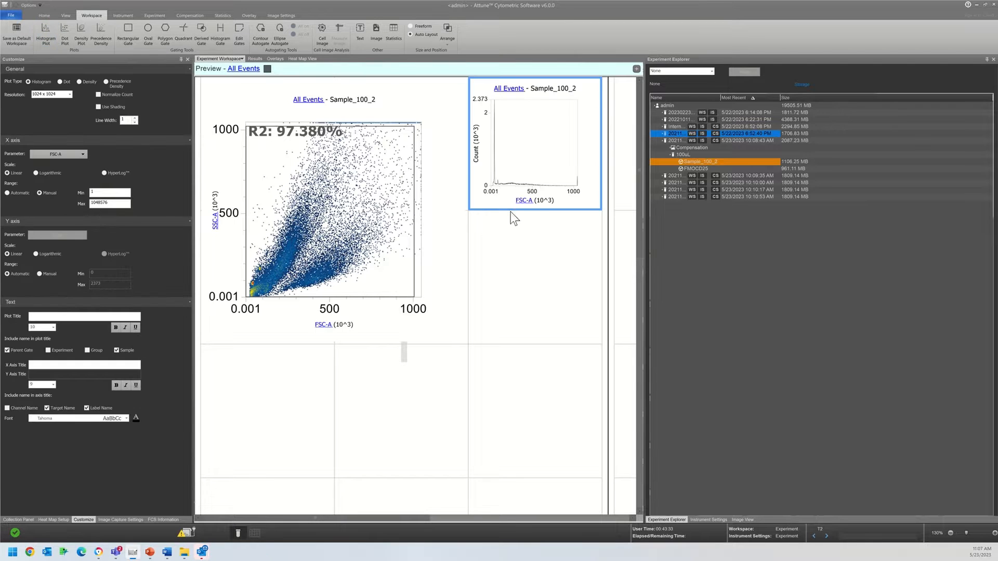
pyautogui.click(520, 201)
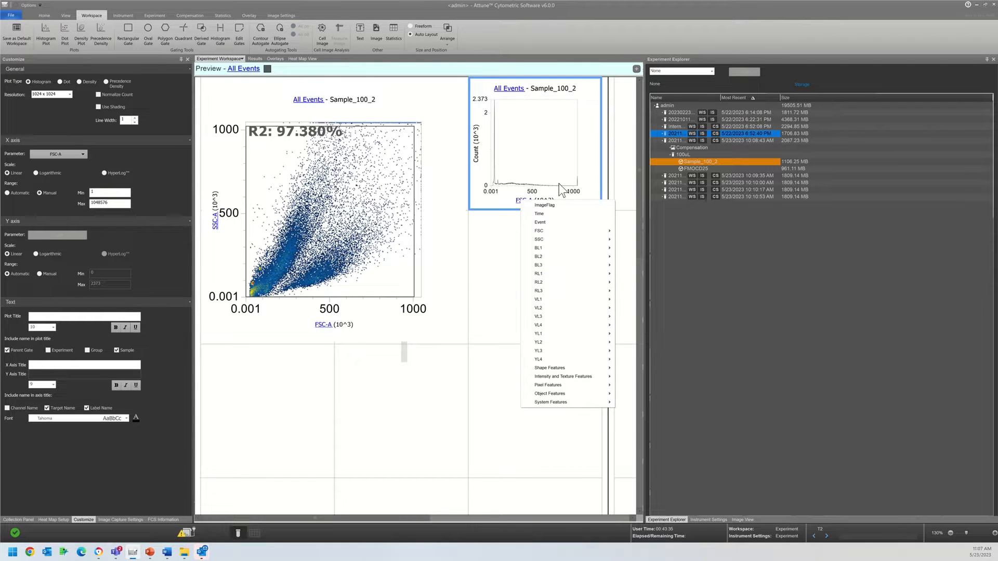
pyautogui.click(482, 287)
# Insert two more histogram plots, one below the first histogram and one below the density plot
pyautogui.rightClick(482, 287)
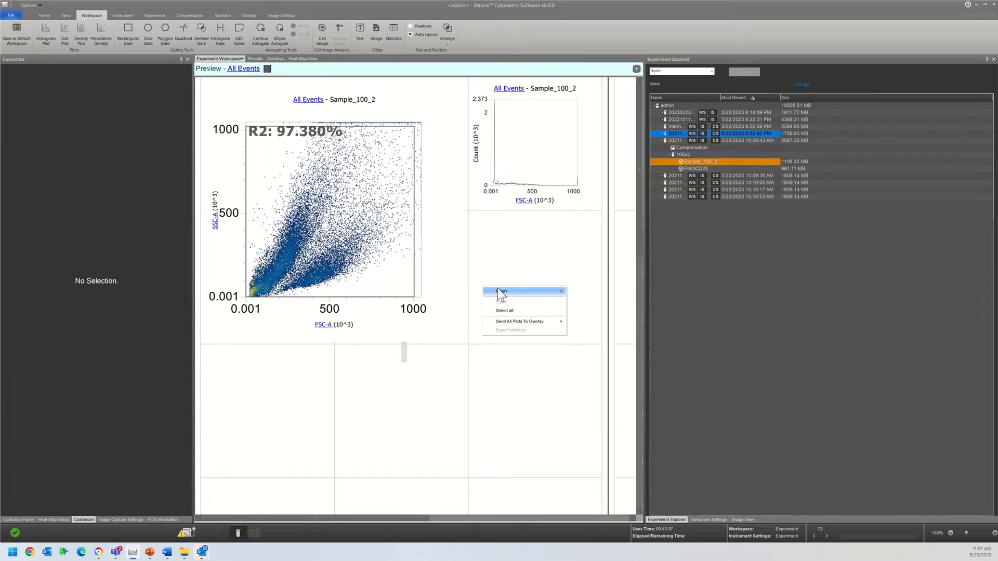
pyautogui.moveTo(500, 291)
pyautogui.click(598, 308)
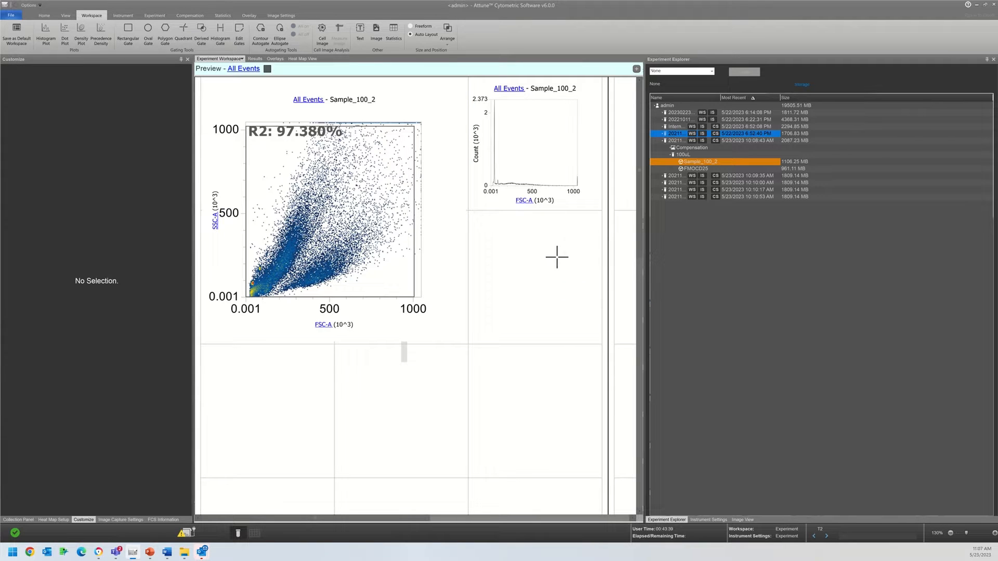
pyautogui.click(509, 260)
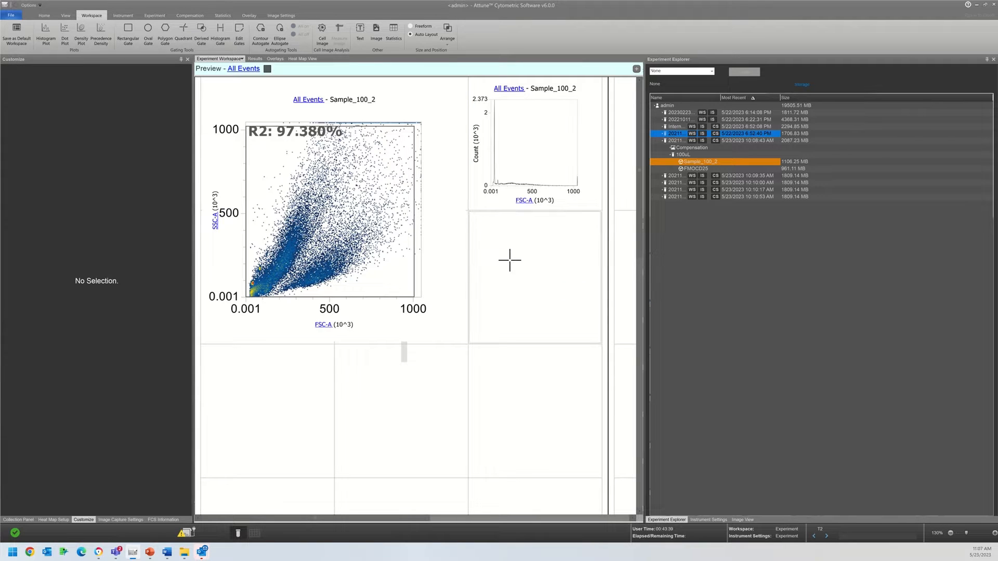
pyautogui.rightClick(265, 373)
pyautogui.moveTo(332, 379)
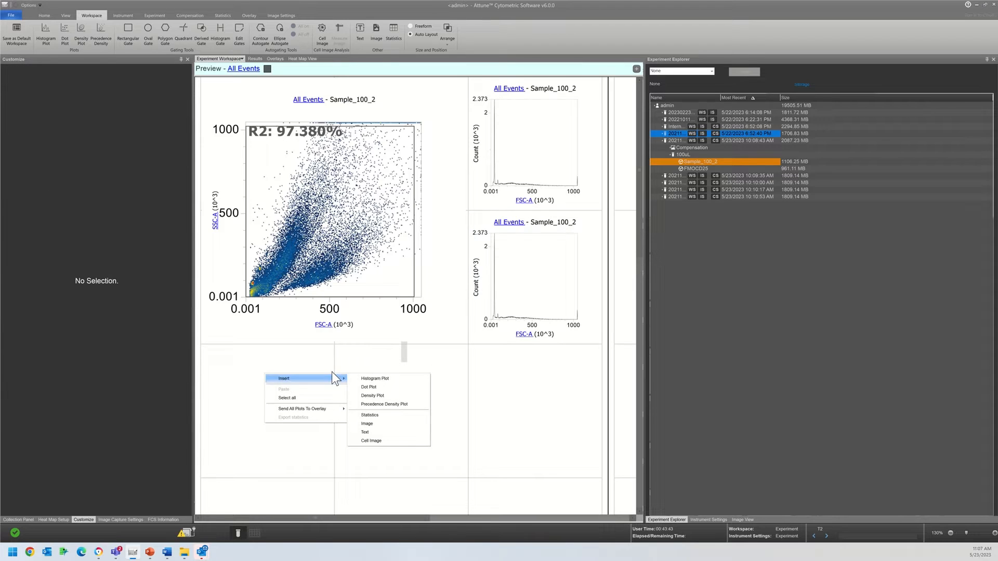
pyautogui.click(384, 378)
pyautogui.click(244, 375)
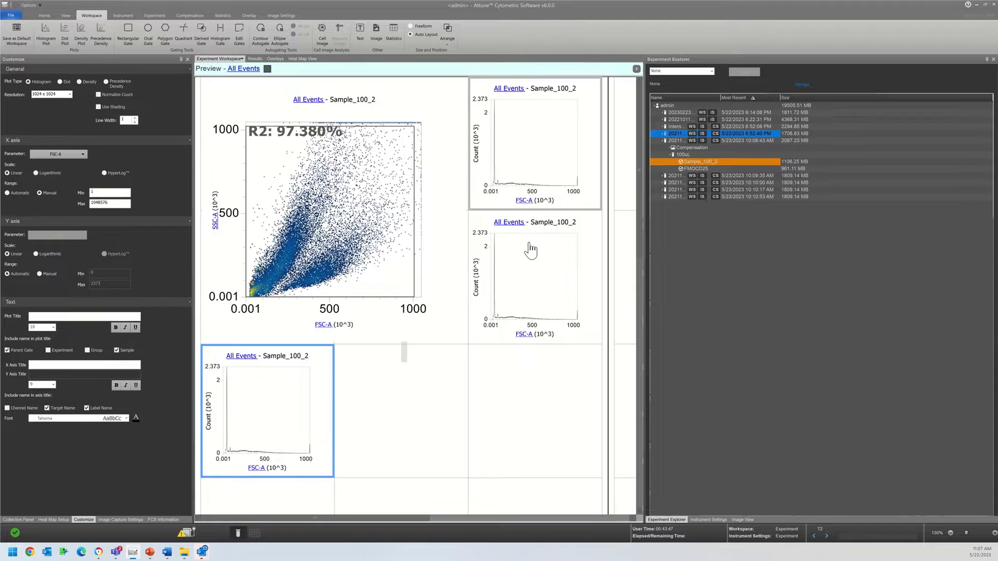
# Change the X-axis parameter of the upper histogram beside the density plot to the system feature IsOnBorder
pyautogui.click(523, 201)
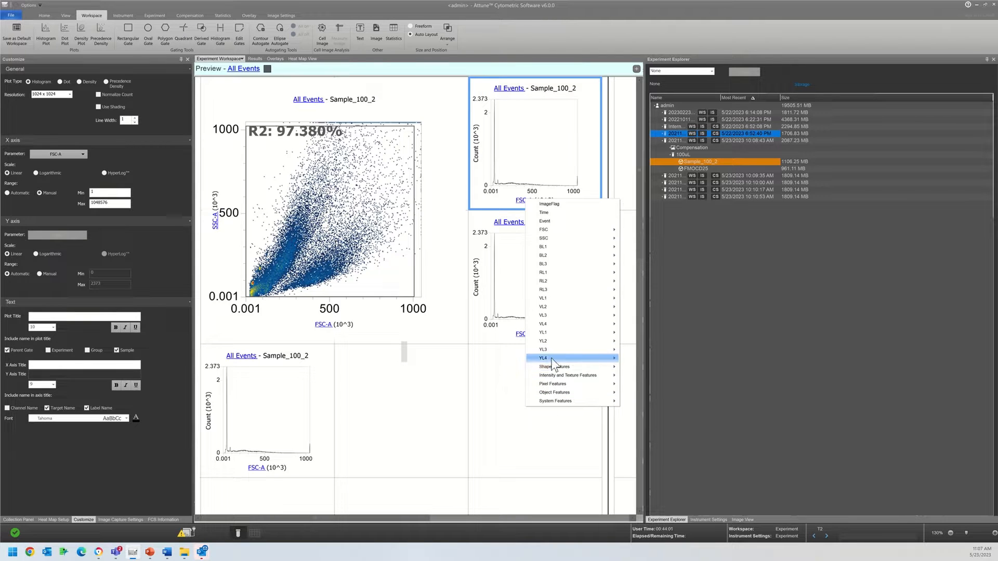
pyautogui.moveTo(532, 388)
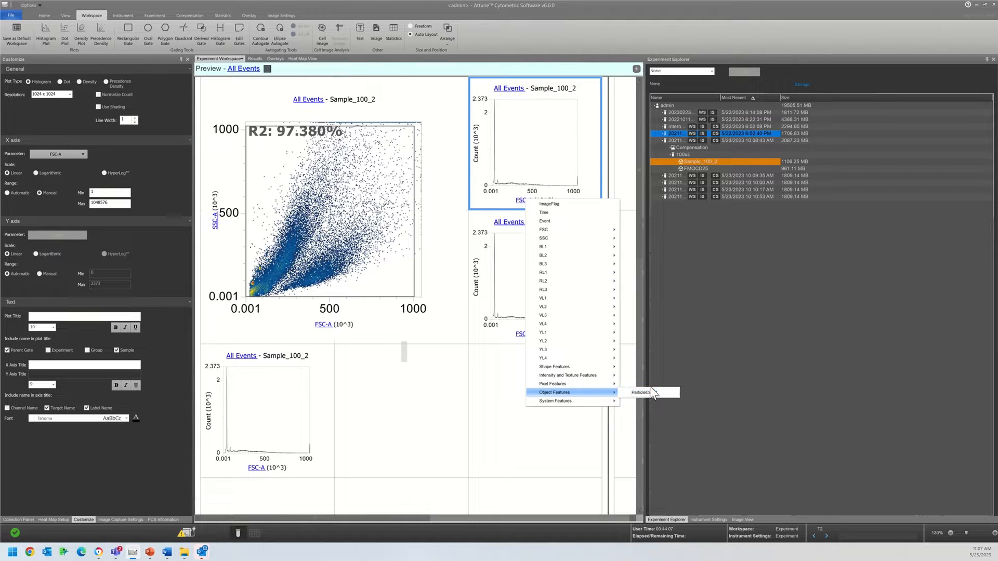
pyautogui.moveTo(587, 400)
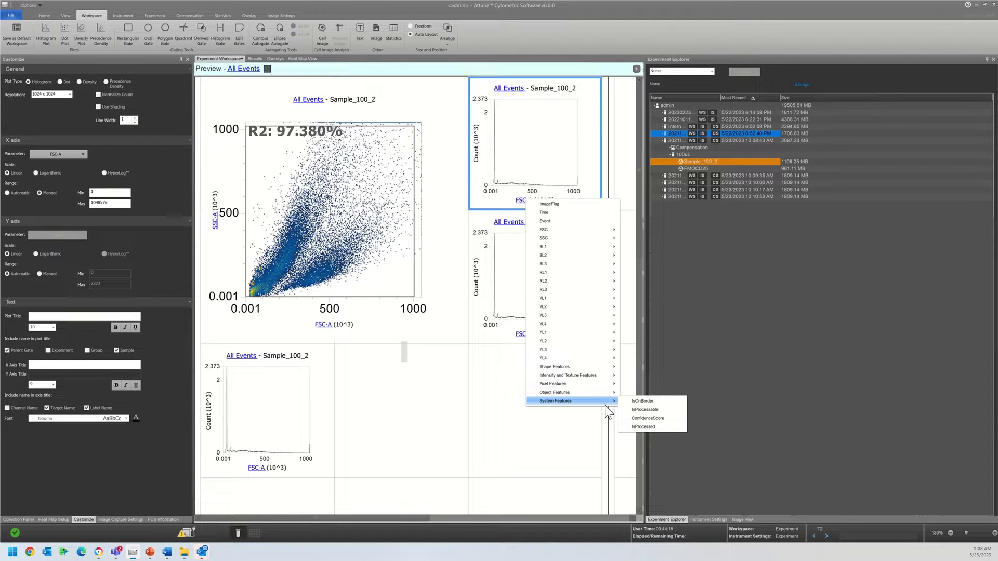
pyautogui.click(641, 402)
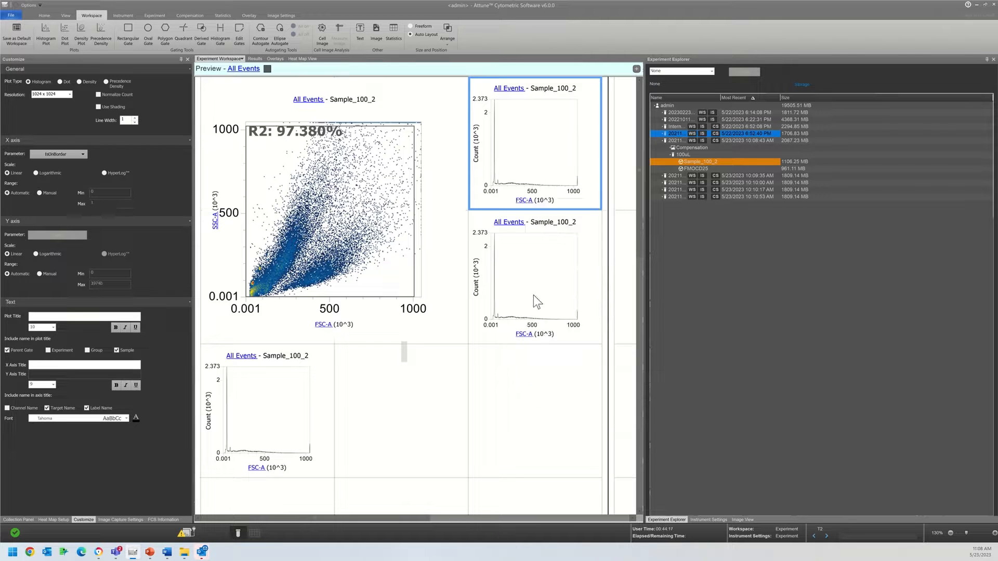
# Change the X-axis parameter of the histogram below the IsOnBorder plot to the system feature IsProcessed
pyautogui.click(525, 333)
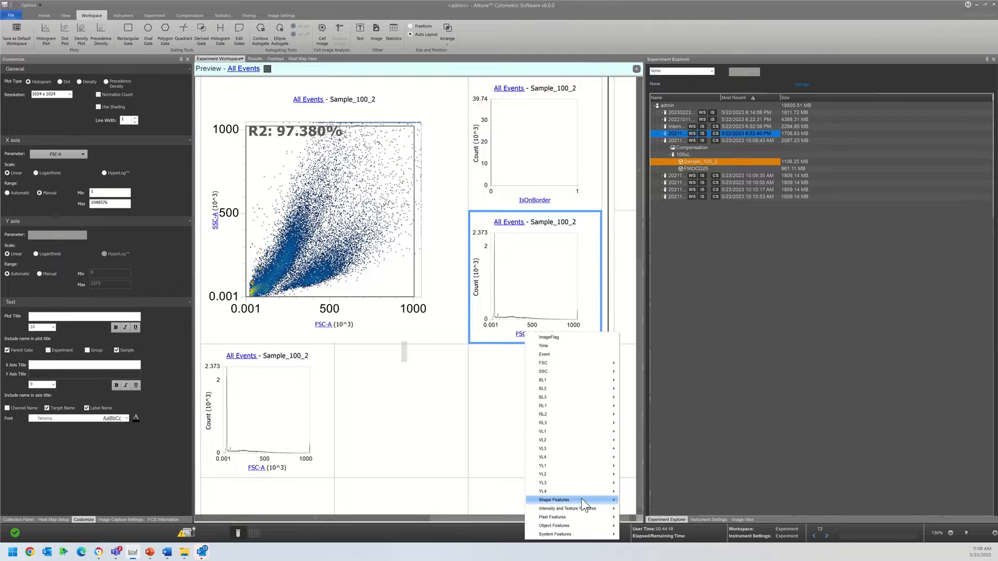
pyautogui.moveTo(578, 535)
pyautogui.click(643, 532)
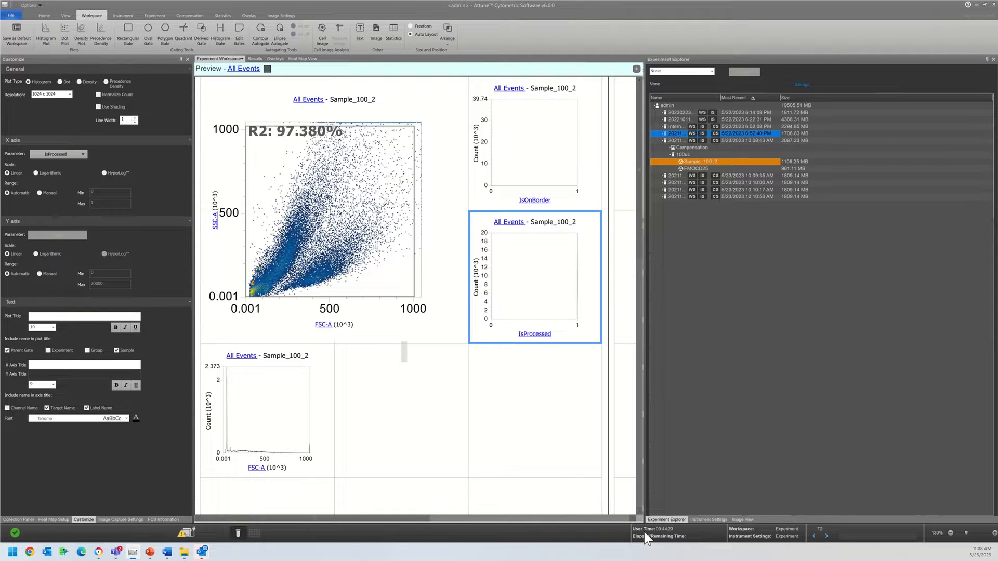
# Set a manual X-axis range from -1 to 2 on both the IsOnBorder and IsProcessed histograms
pyautogui.click(577, 204)
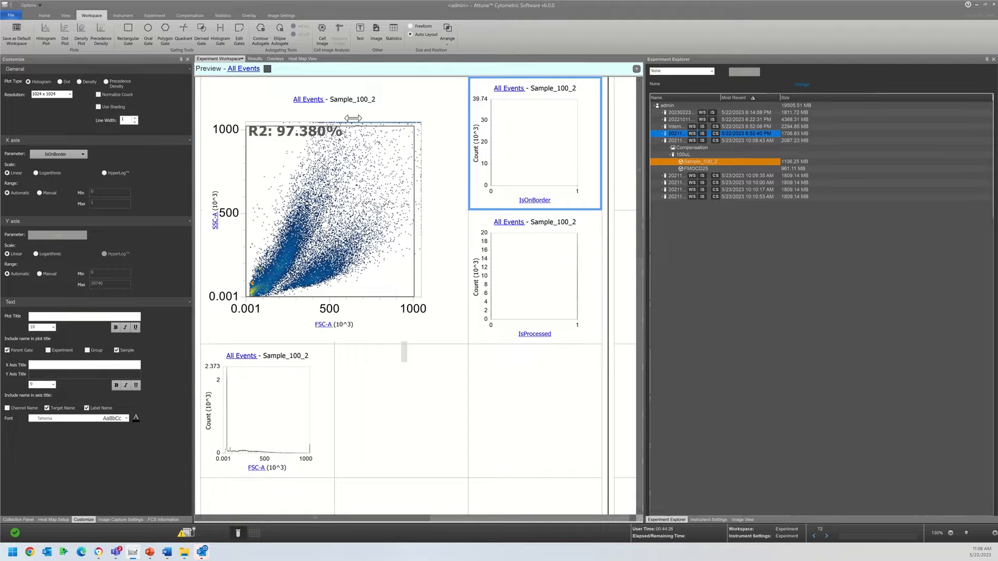
pyautogui.click(50, 193)
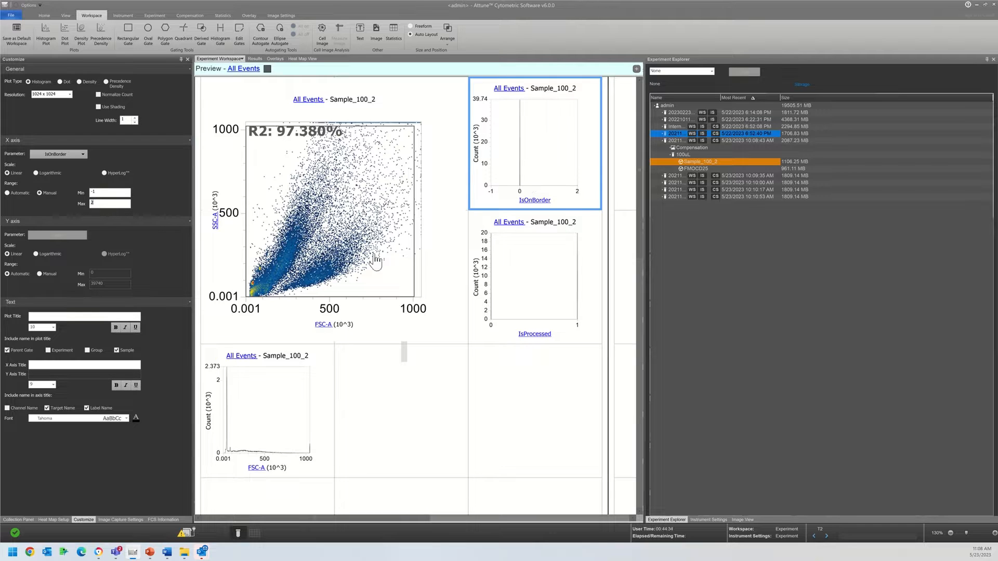
pyautogui.click(503, 319)
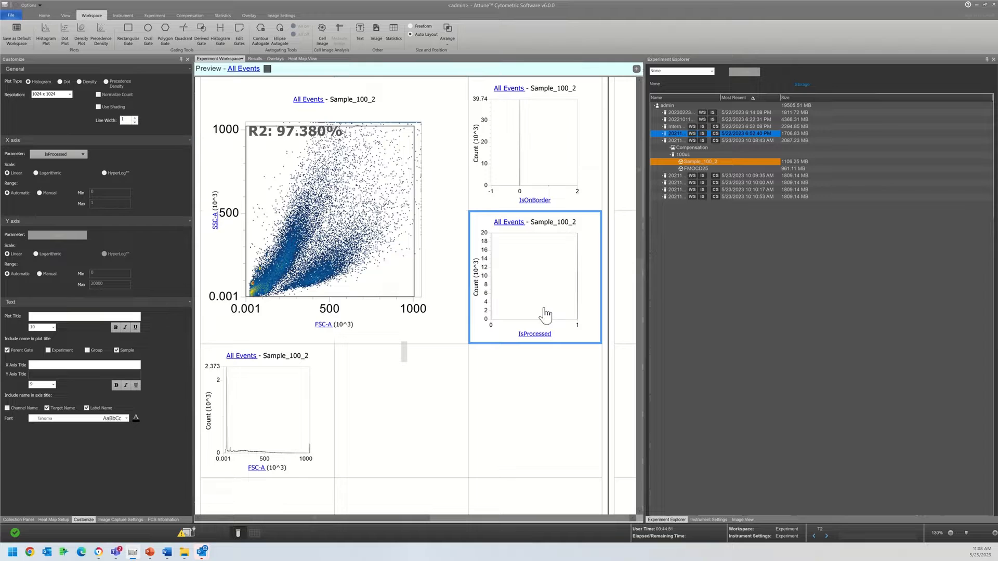
pyautogui.click(39, 192)
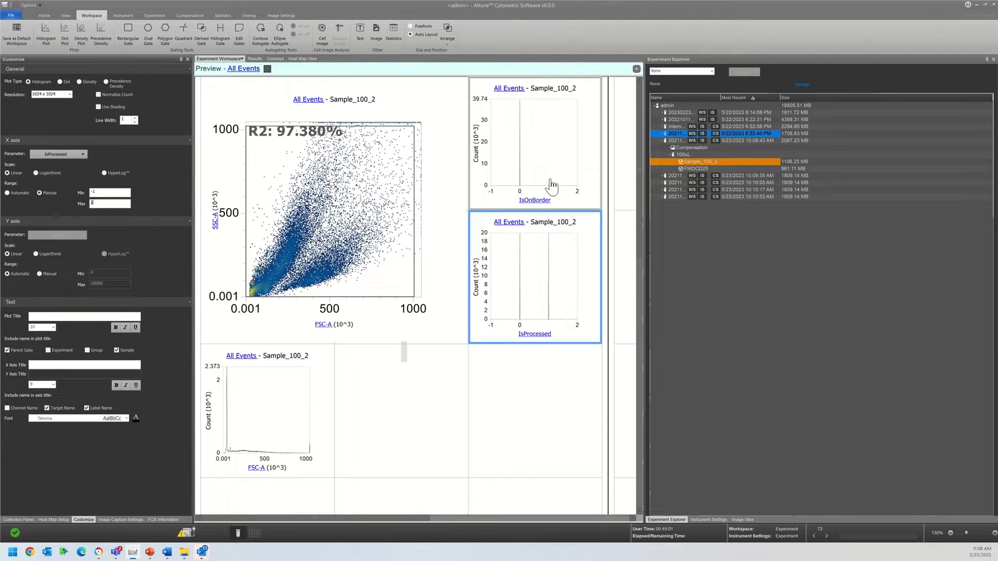
# Draw a histogram gate around the value 1 on the IsOnBorder histogram
pyautogui.click(559, 194)
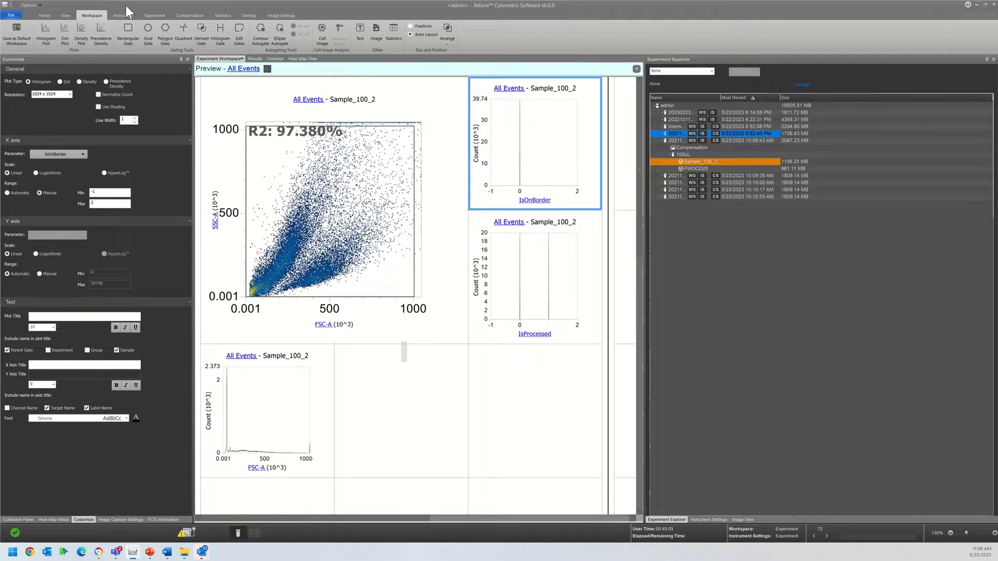
pyautogui.click(221, 37)
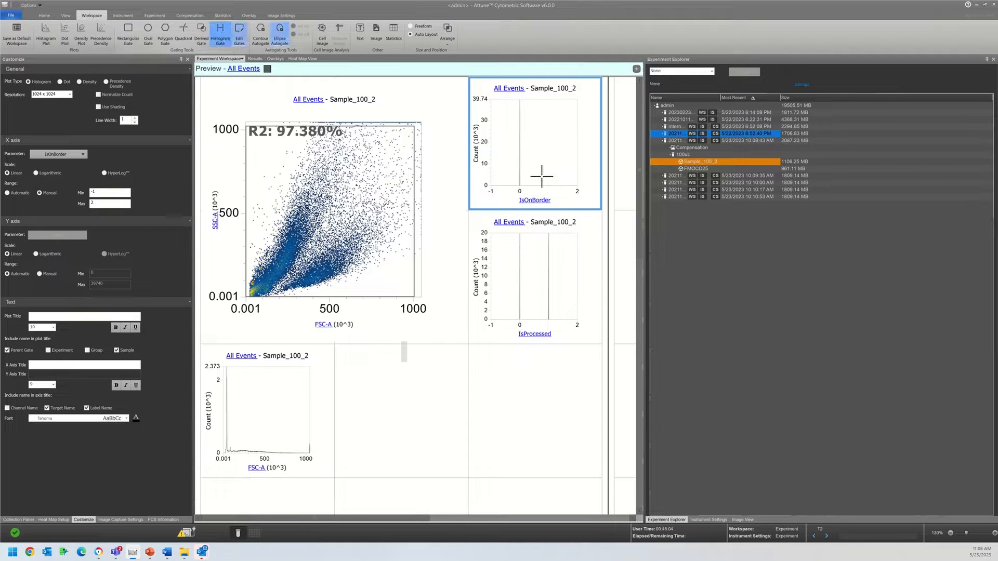
pyautogui.moveTo(542, 171); pyautogui.dragTo(558, 150)
pyautogui.click(557, 150)
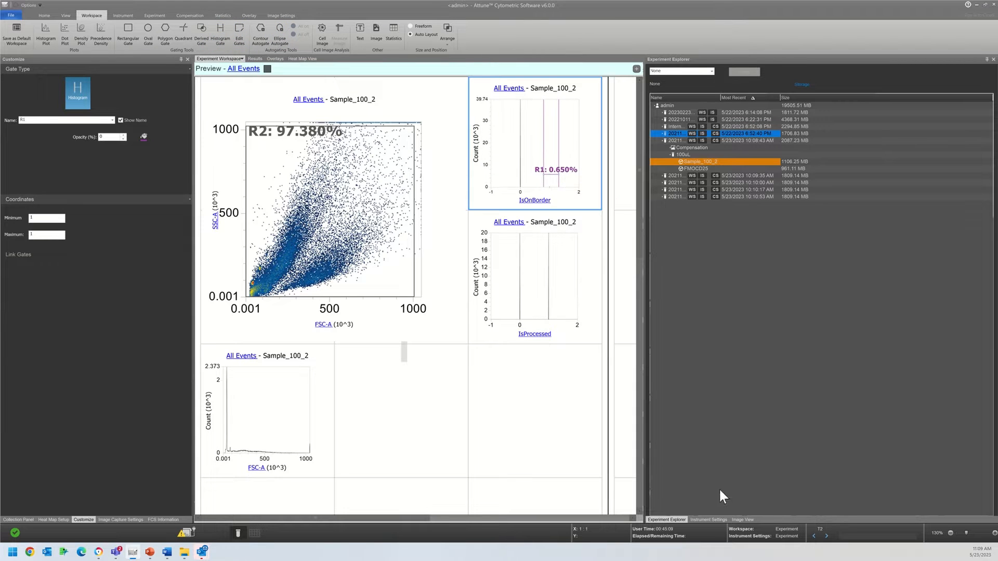
# Display the cell images belonging to the new IsOnBorder gate and turn on their masks
pyautogui.click(747, 517)
pyautogui.click(732, 72)
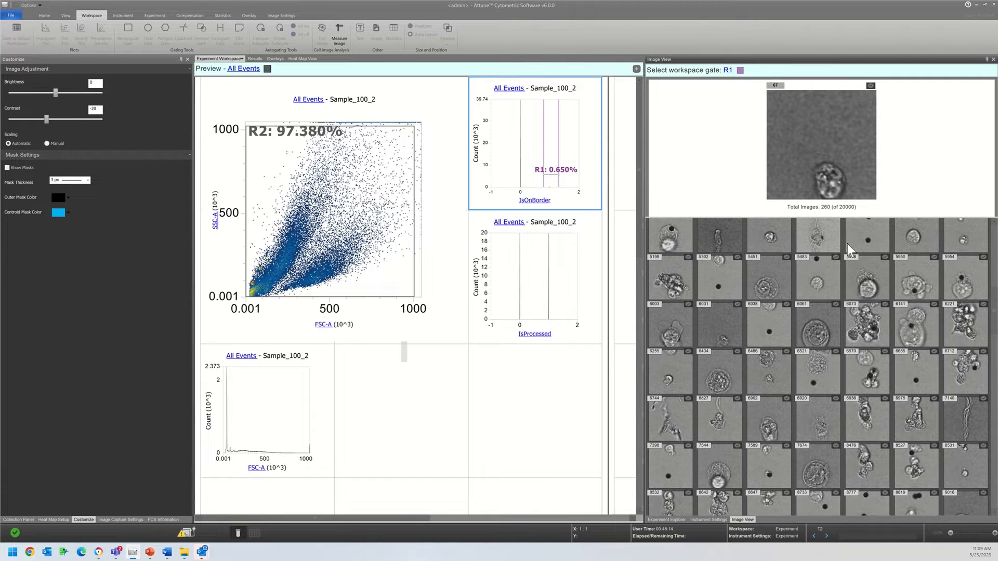
pyautogui.click(8, 167)
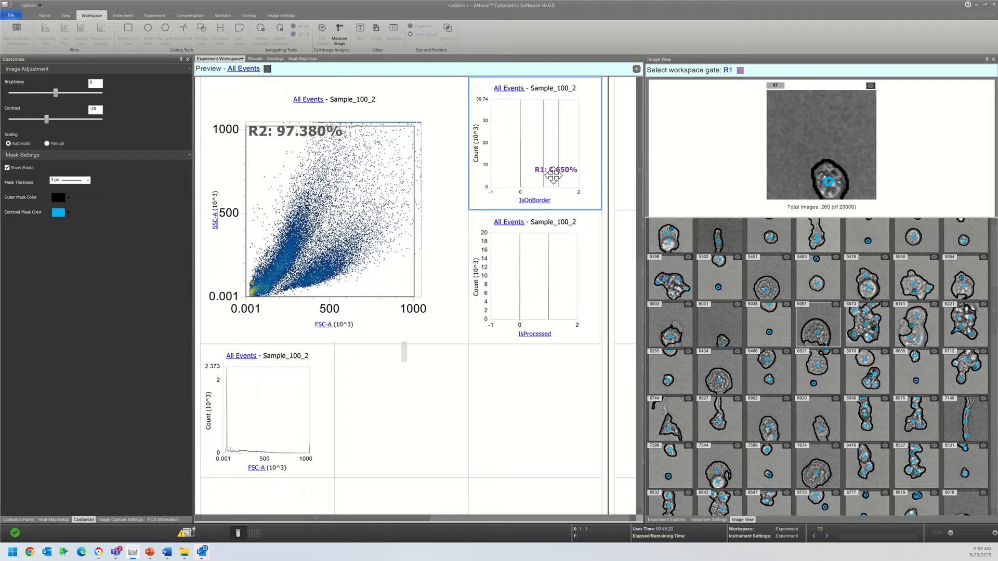
# Move the IsOnBorder gate onto the peak at 0 and rename it NotOnBorder
pyautogui.moveTo(552, 175); pyautogui.dragTo(522, 172)
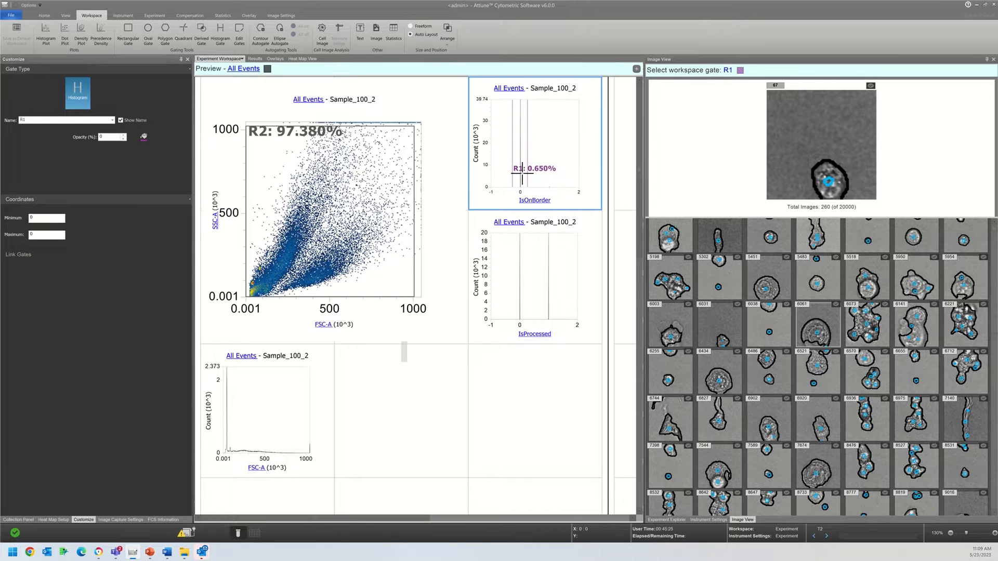
pyautogui.click(207, 165)
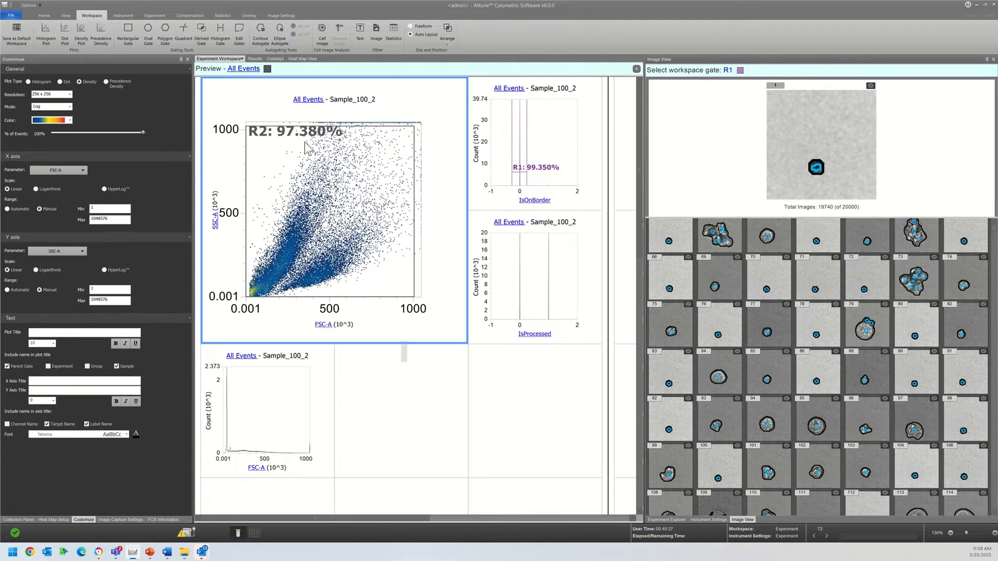
pyautogui.click(530, 138)
pyautogui.click(77, 119)
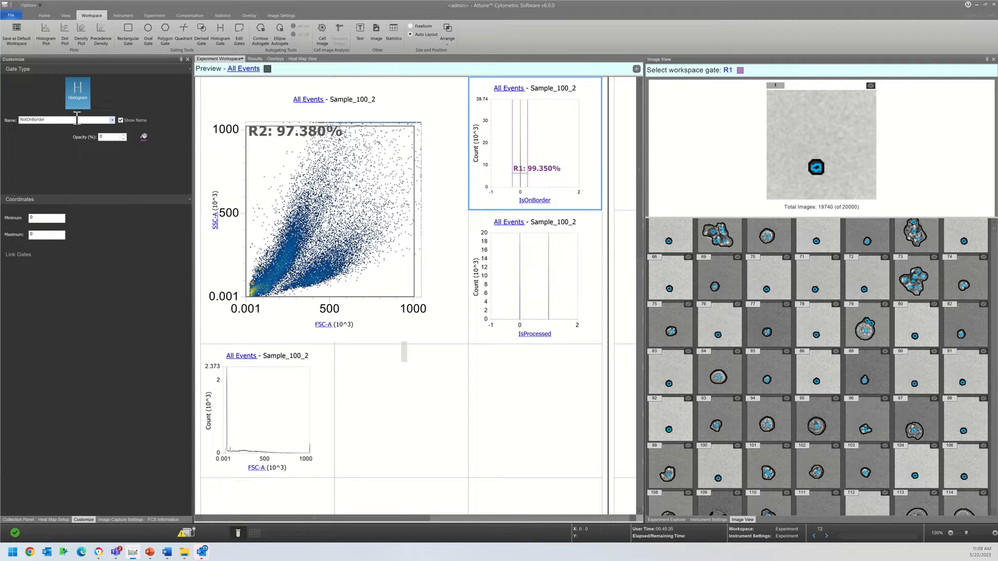
pyautogui.write('NotOnBorder')
pyautogui.press('Return')
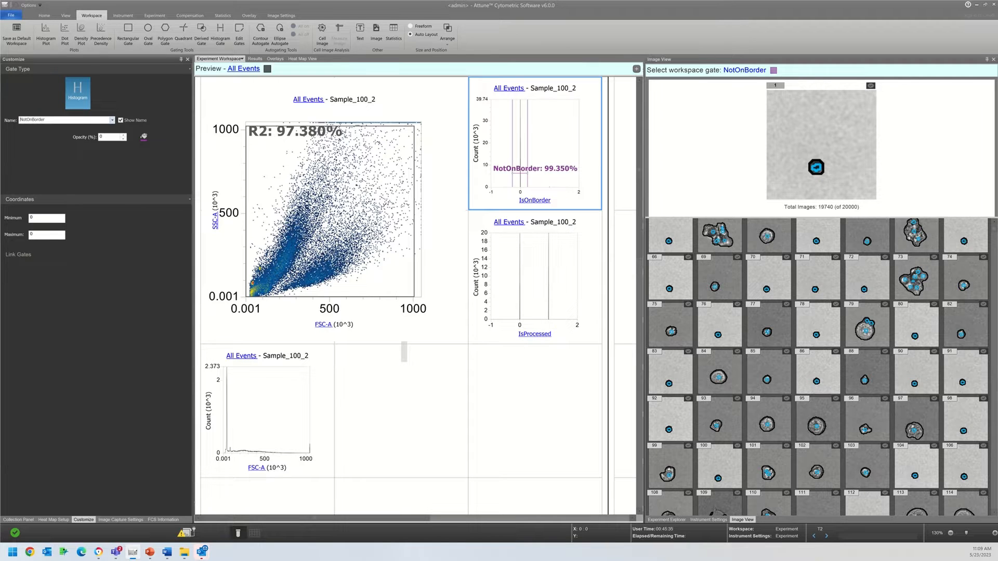
# Set the parent gate of the IsProcessed histogram to NotOnBorder
pyautogui.click(566, 285)
pyautogui.click(516, 227)
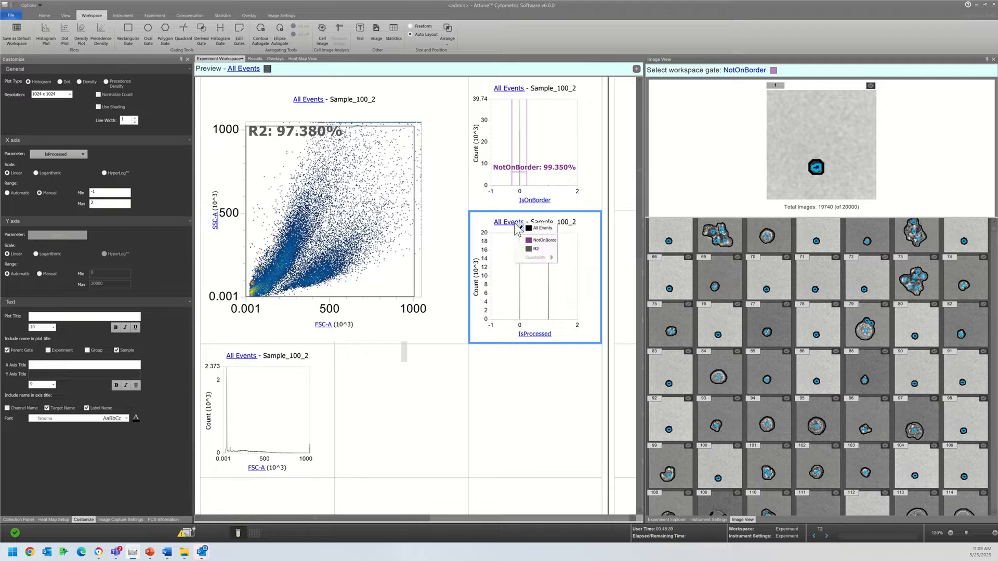
pyautogui.click(532, 240)
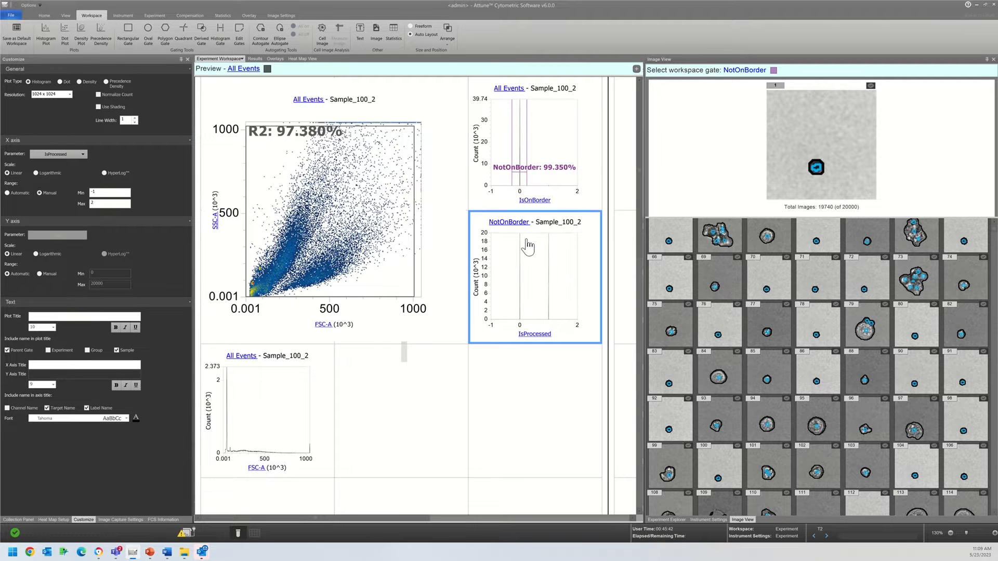
# Draw a histogram gate around the value 1 on the IsProcessed histogram
pyautogui.click(220, 33)
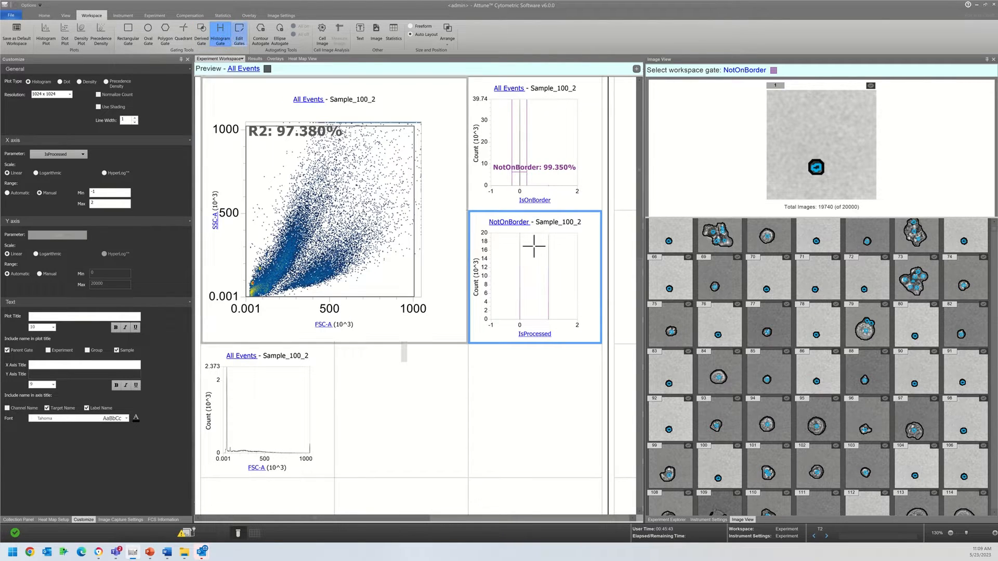
pyautogui.moveTo(540, 257); pyautogui.dragTo(563, 257)
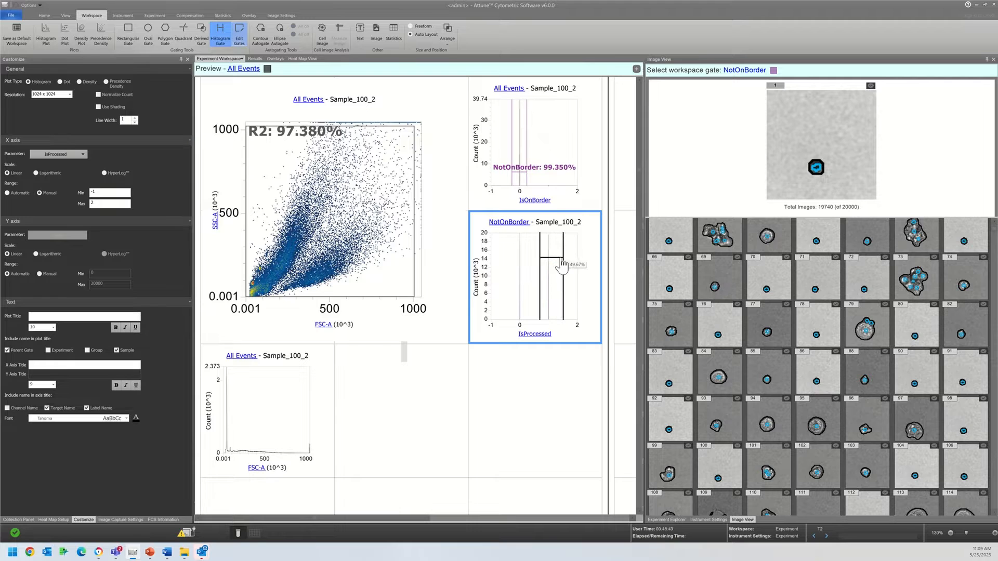
pyautogui.click(556, 258)
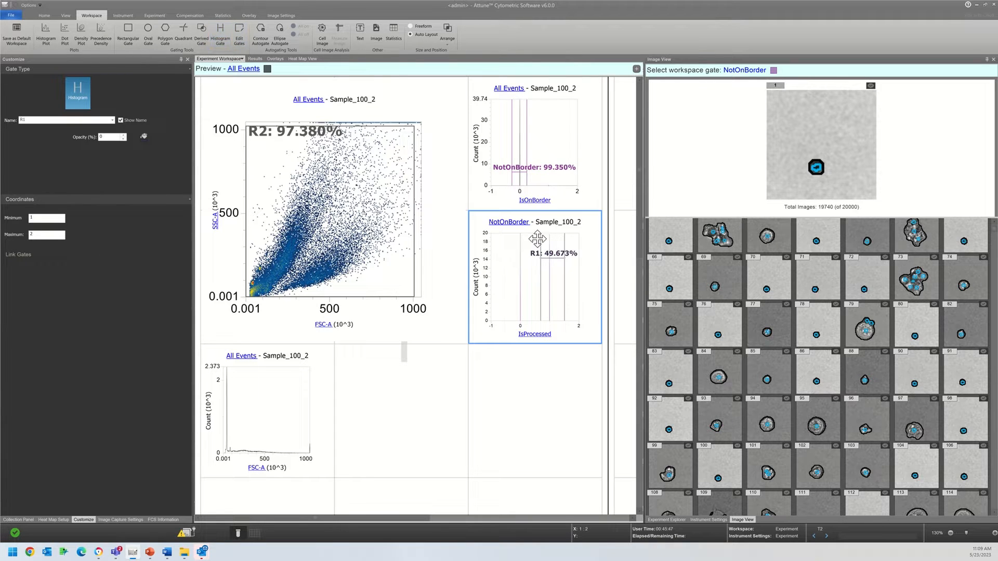
# Rename the new IsProcessed gate ImagedProcessed and set its colour to black
pyautogui.click(63, 120)
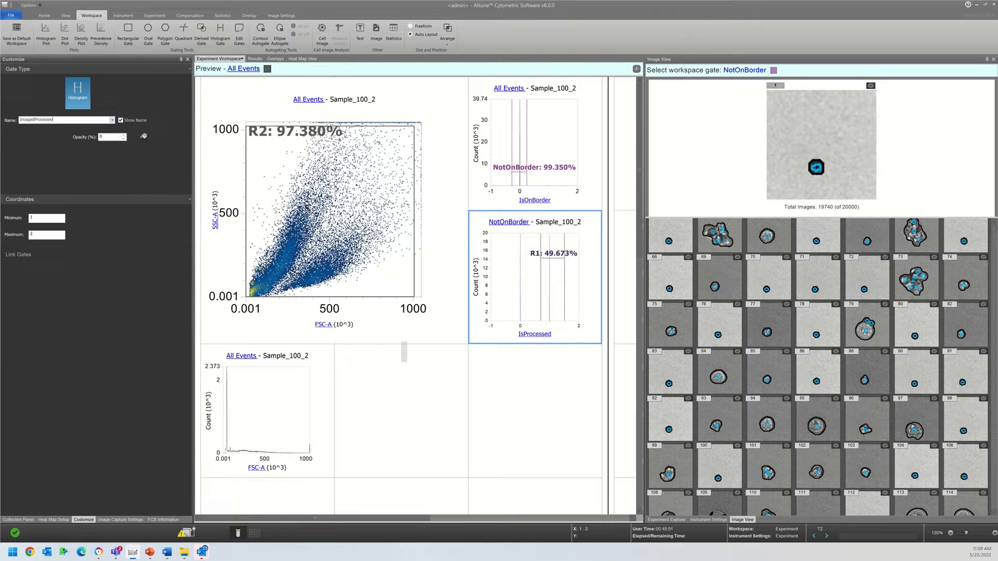
pyautogui.press('Return')
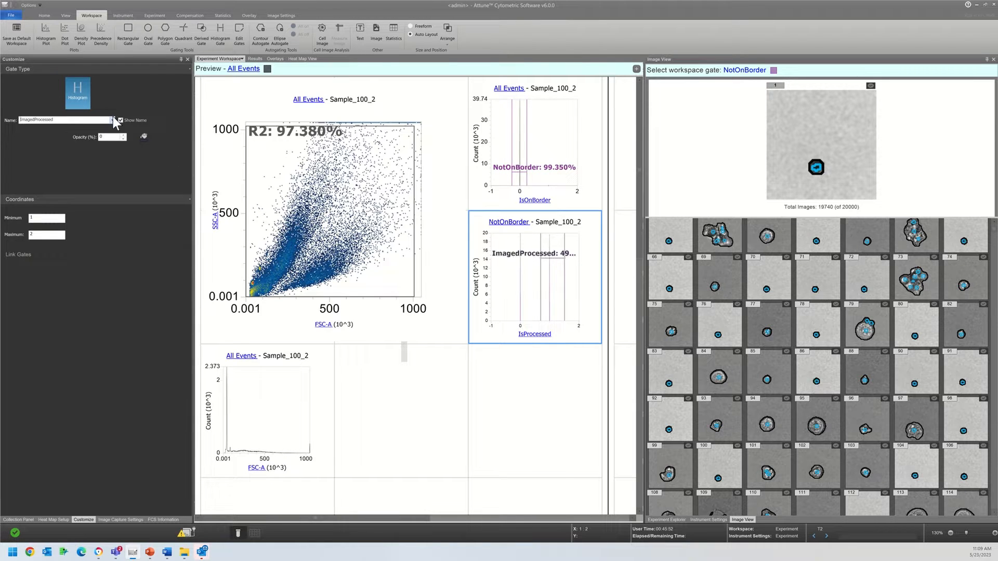
pyautogui.click(144, 138)
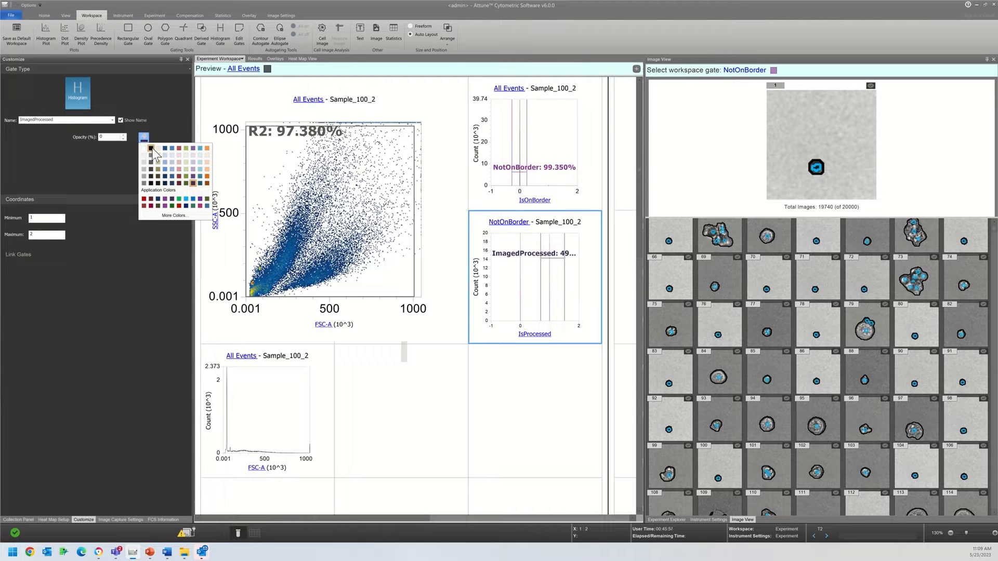
pyautogui.click(150, 148)
# Turn off back gating on all plots for the ImagedProcessed and NotOnBorder gates
pyautogui.click(238, 41)
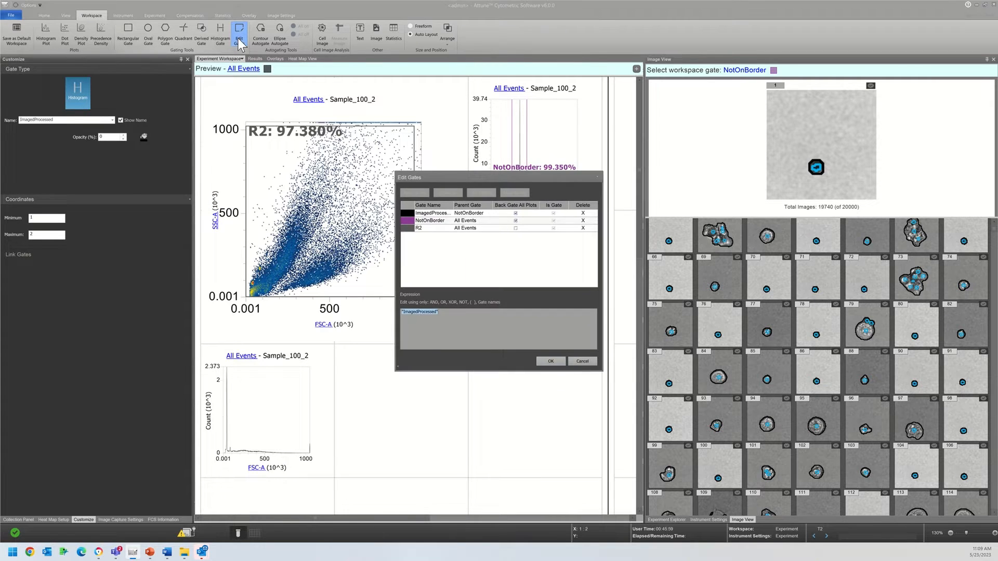
pyautogui.click(516, 220)
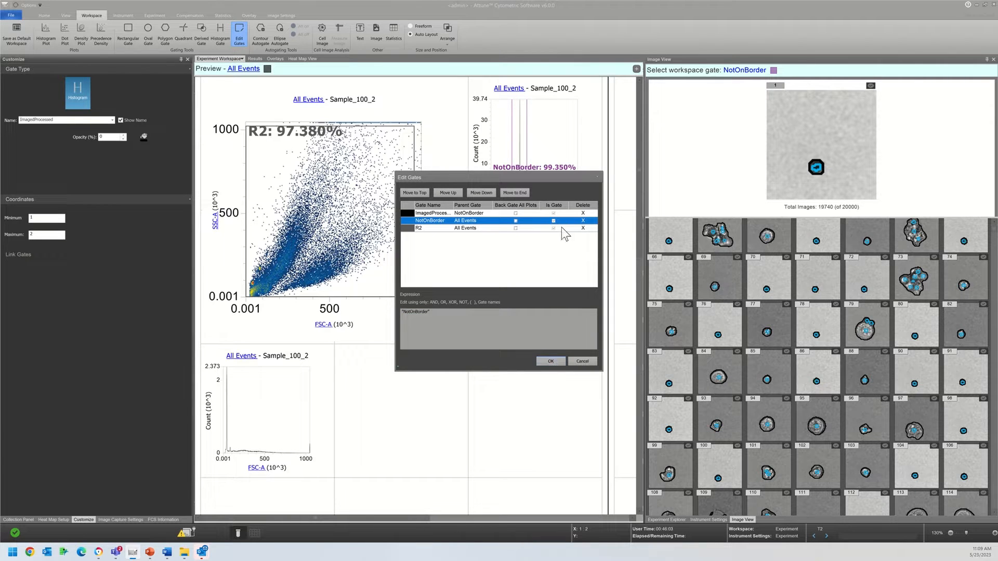
pyautogui.click(548, 362)
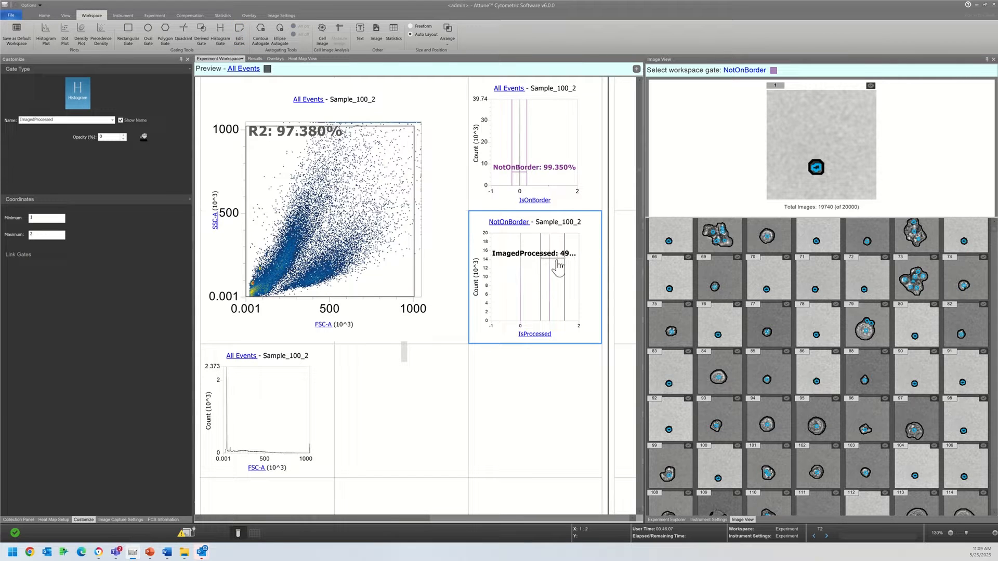
# Set the parent gate of the FSC-A versus SSC-A density plot to ImagedProcessed
pyautogui.click(309, 107)
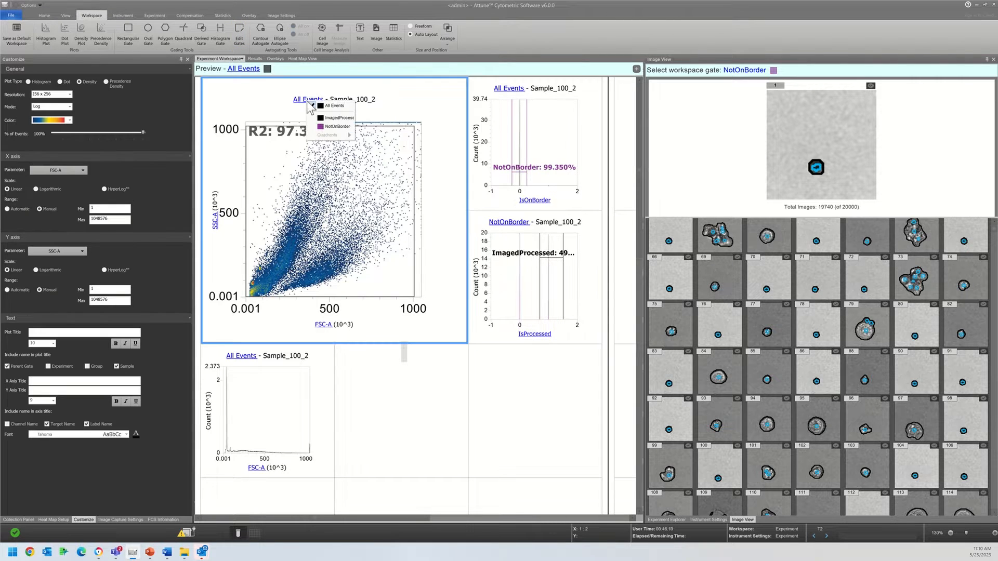
pyautogui.click(323, 121)
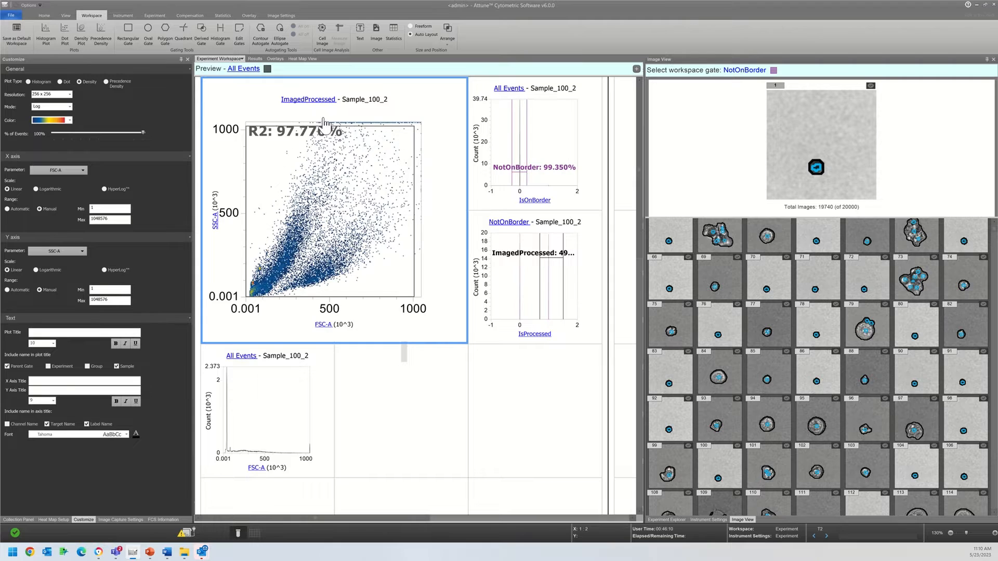
# Draw a second histogram gate around the value 0 on the IsProcessed histogram
pyautogui.click(564, 264)
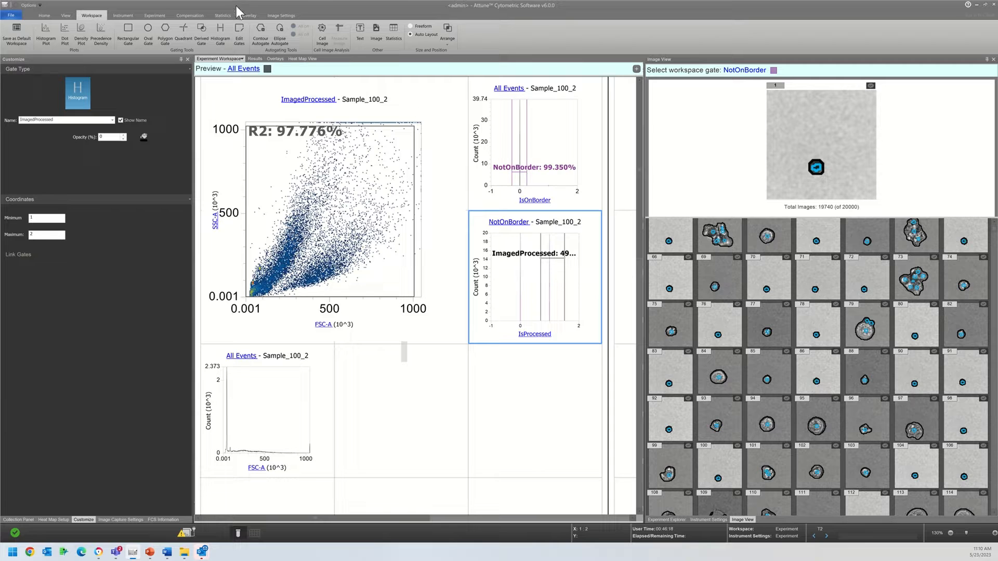
pyautogui.click(221, 34)
pyautogui.moveTo(527, 281); pyautogui.dragTo(510, 286)
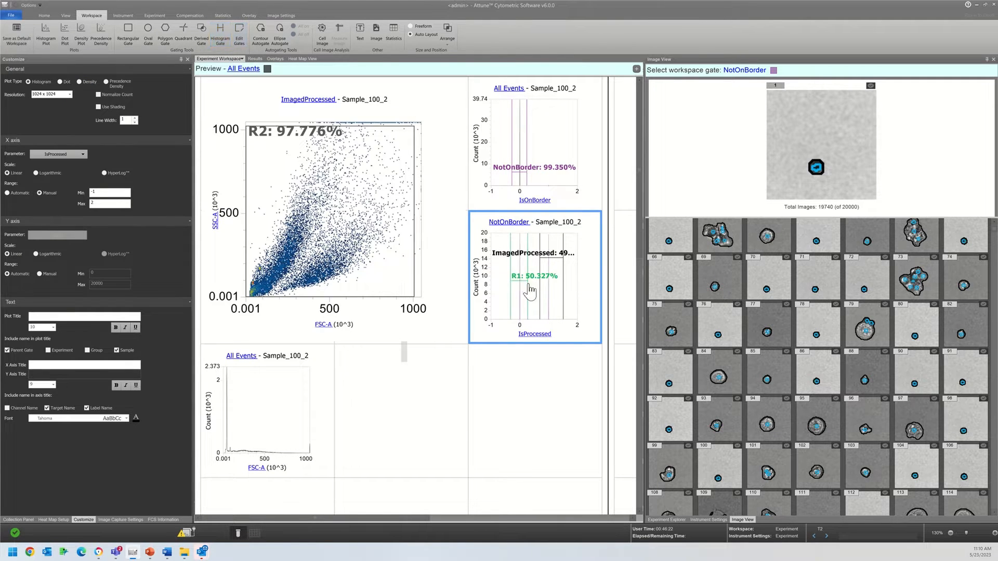
# Check the cell images belonging to the gate around 0 and inspect the image capture settings
pyautogui.click(756, 69)
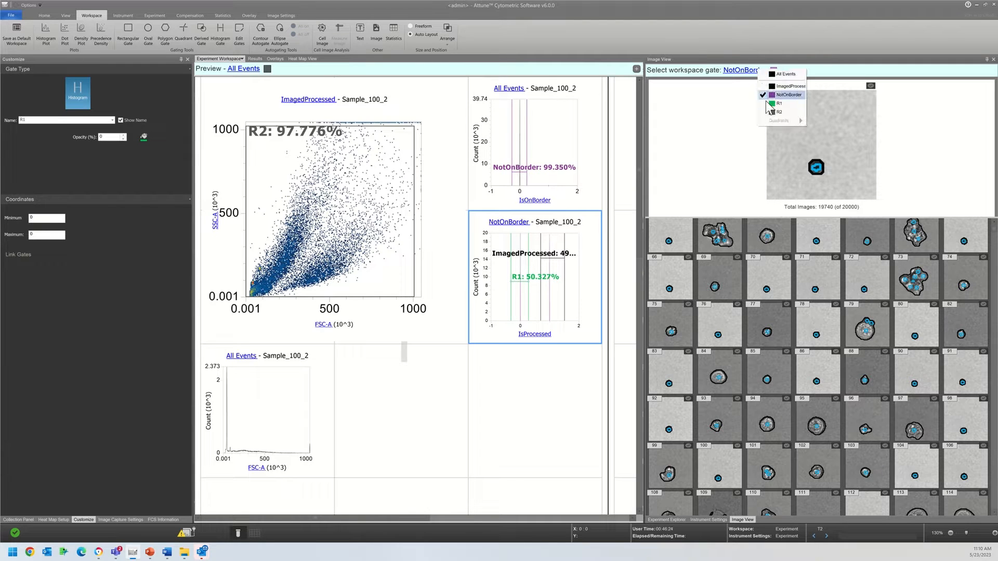
pyautogui.click(766, 103)
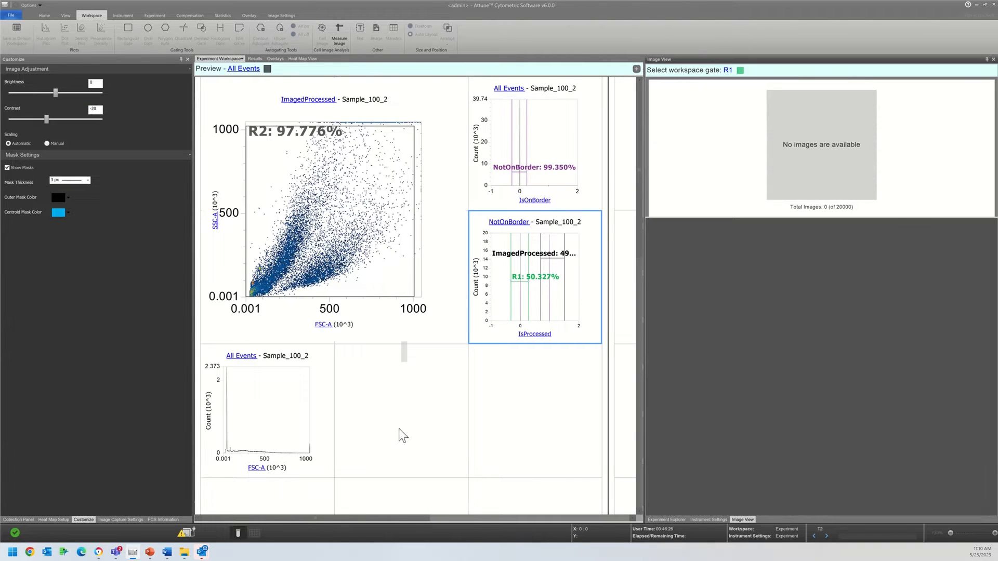
pyautogui.click(123, 519)
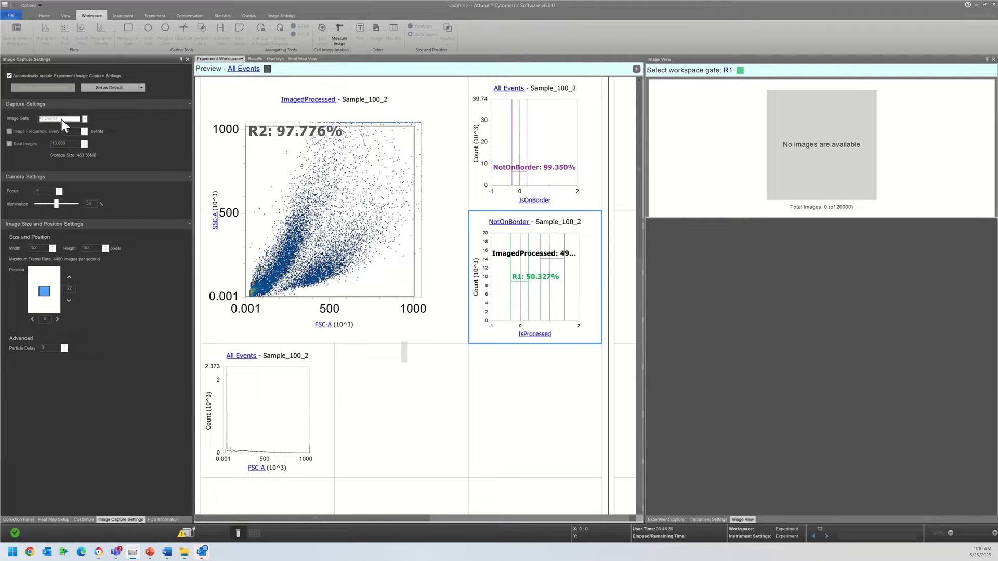
# Delete the R1 gate around 0 from the workspace's gate list
pyautogui.click(528, 287)
pyautogui.click(239, 35)
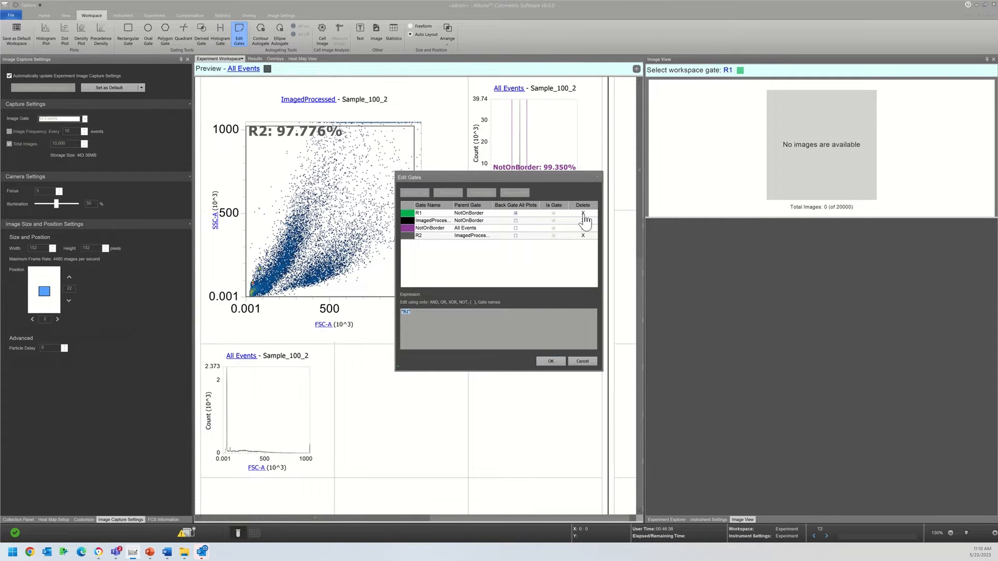
pyautogui.click(583, 214)
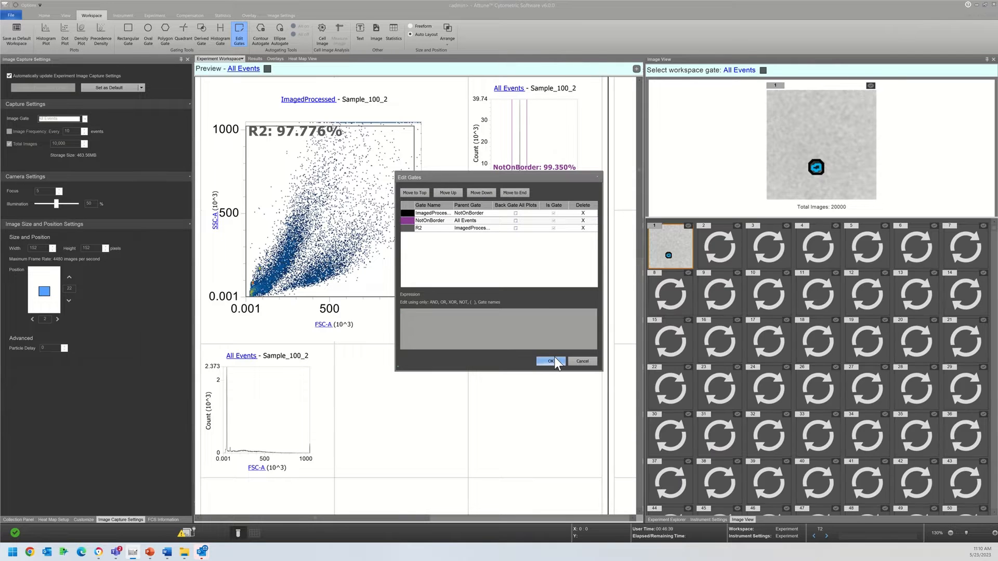
pyautogui.click(554, 359)
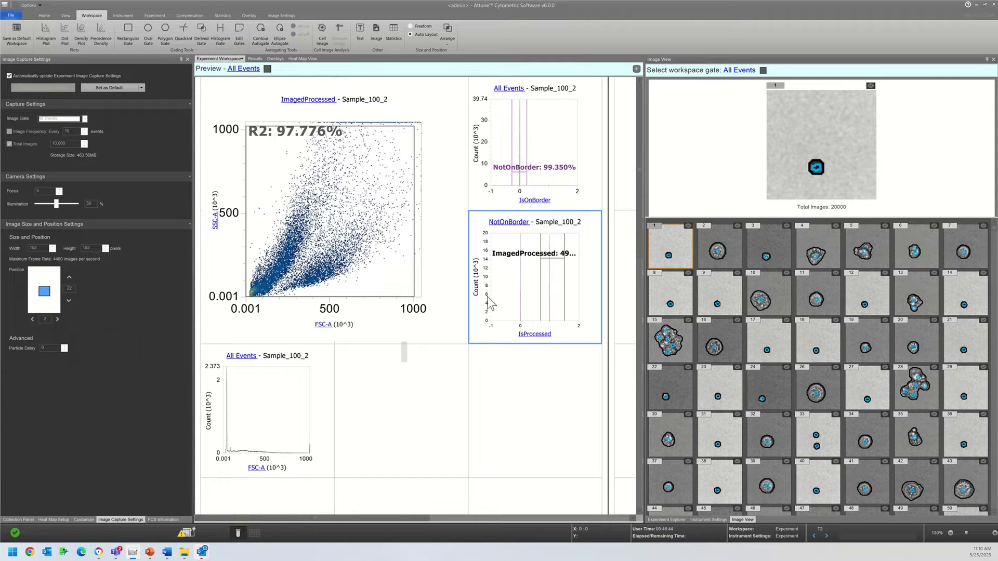
# Set the parent gate of the FSC-A histogram to ImagedProcessed
pyautogui.click(240, 356)
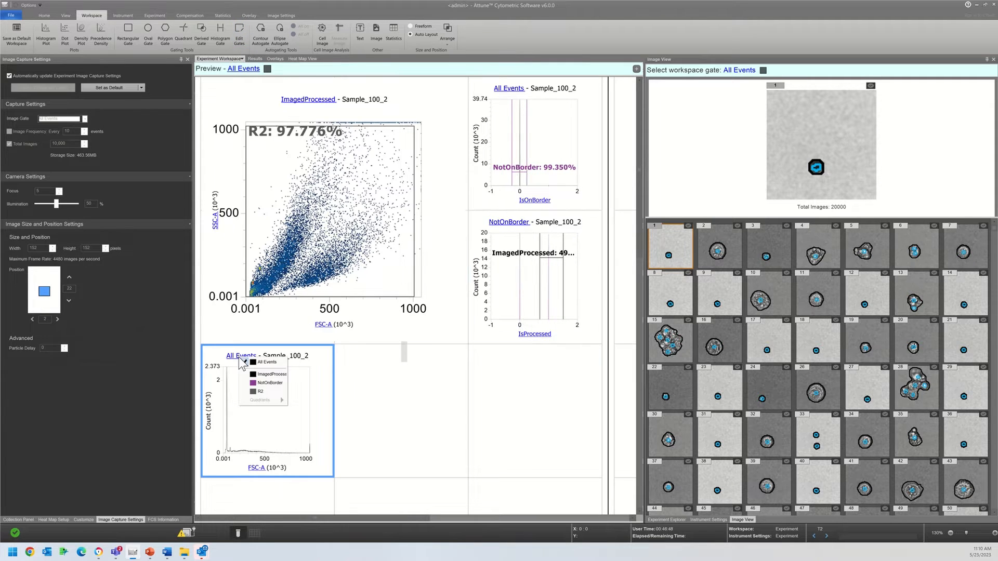
pyautogui.click(265, 374)
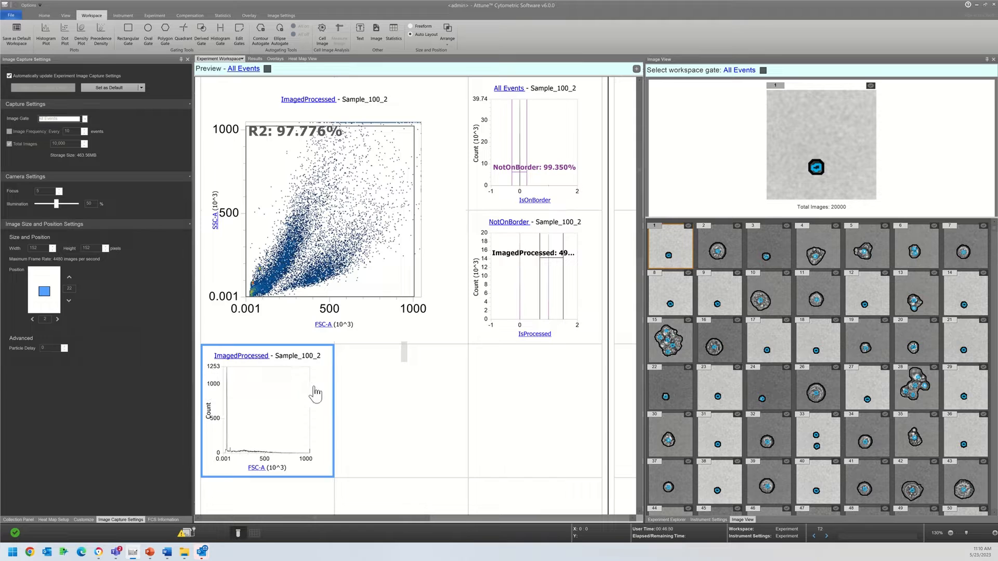
# Shrink the density plot to one grid cell and widen the FSC-A histogram across all three columns of the second row
pyautogui.click(397, 339)
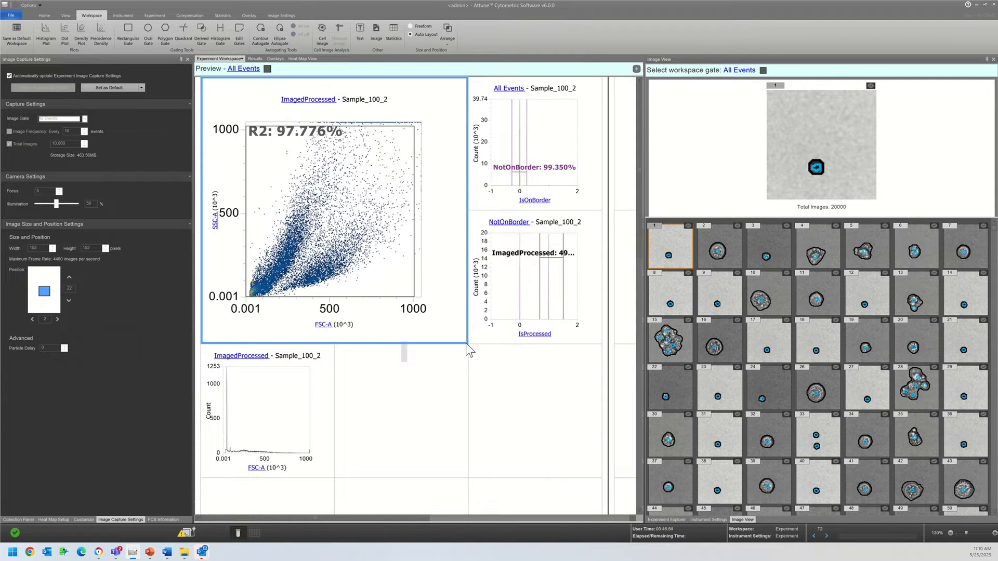
pyautogui.moveTo(464, 342); pyautogui.dragTo(271, 208)
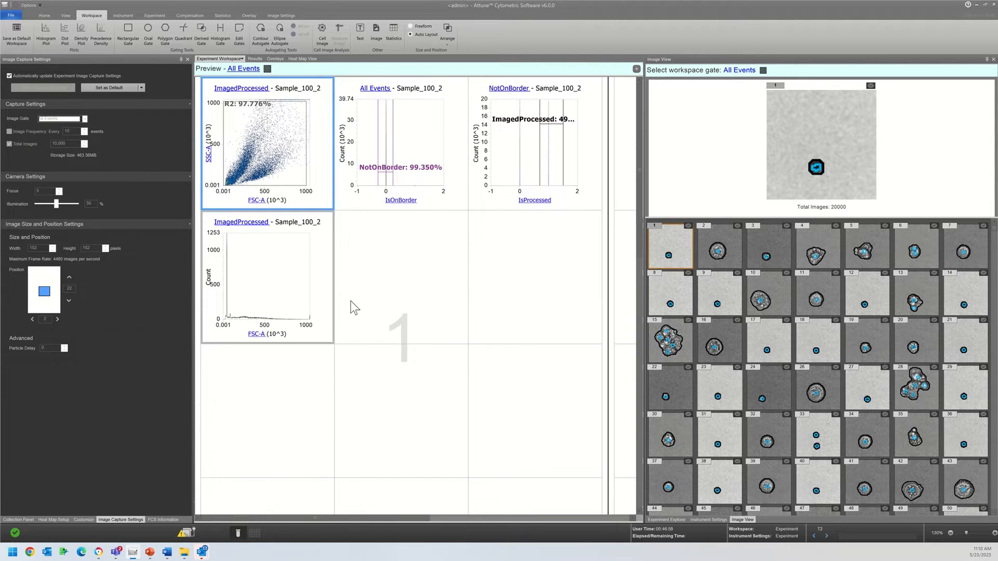
pyautogui.click(324, 284)
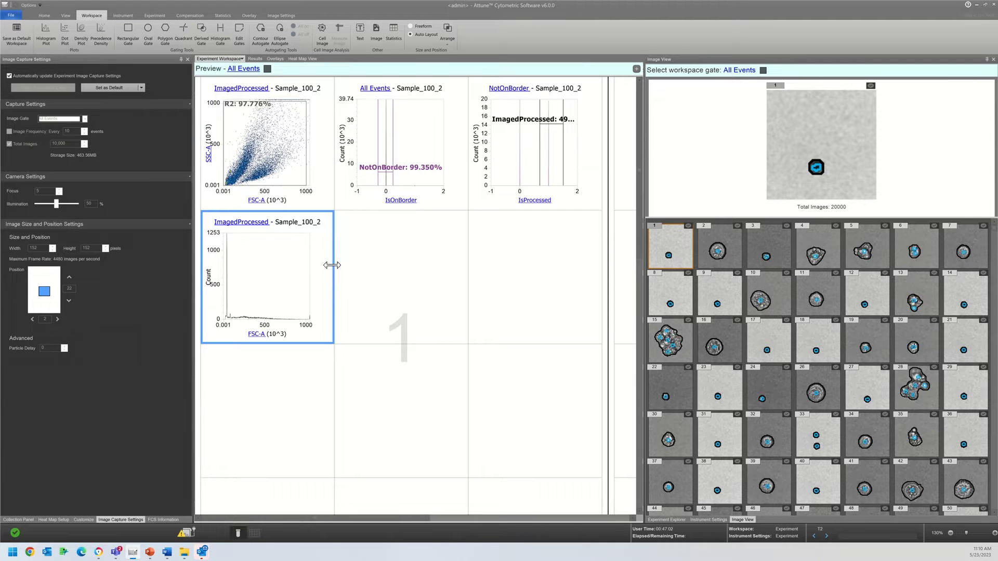
pyautogui.moveTo(413, 251); pyautogui.dragTo(494, 261)
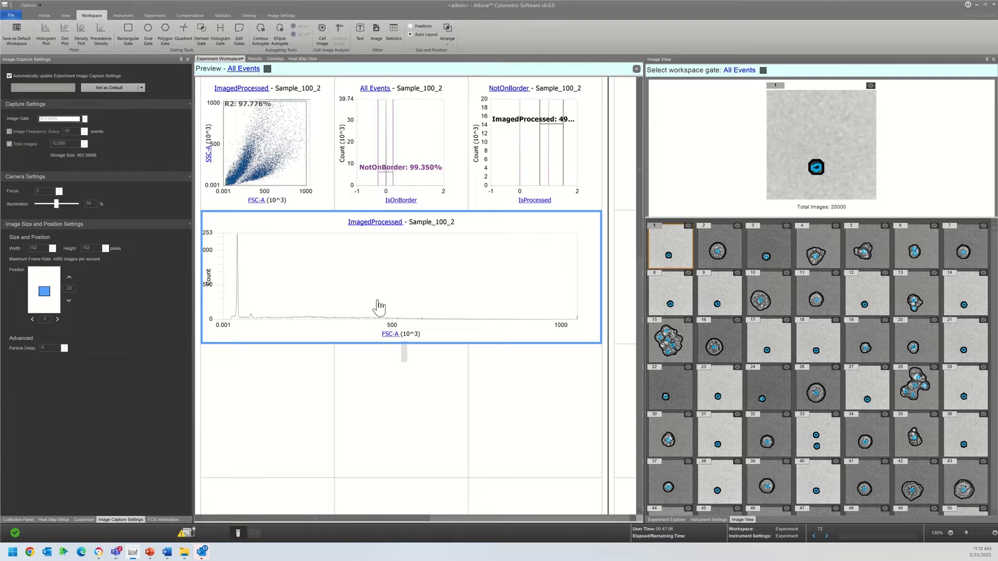
# Change the wide histogram's X-axis parameter to the object feature ParticleCount
pyautogui.click(390, 334)
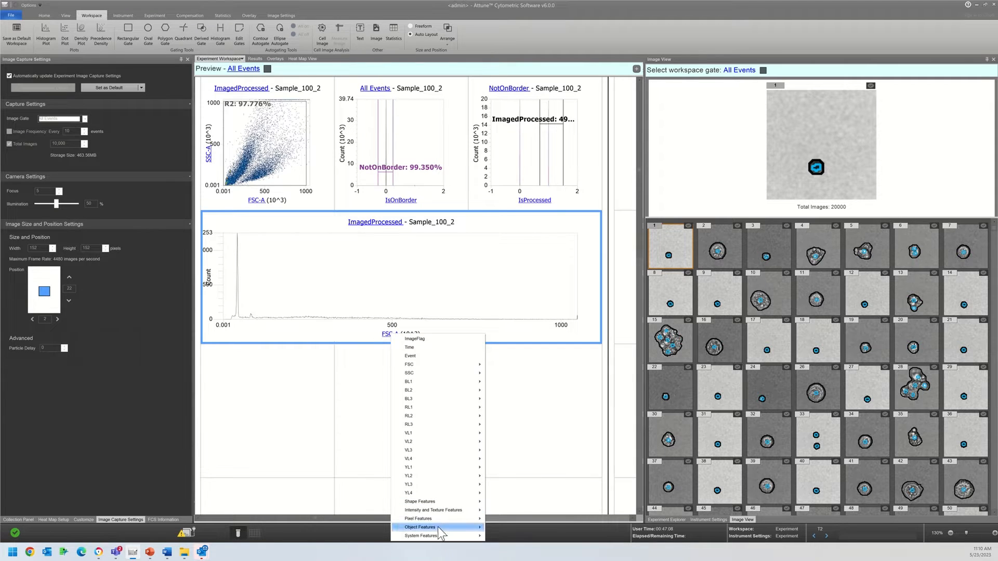
pyautogui.click(497, 526)
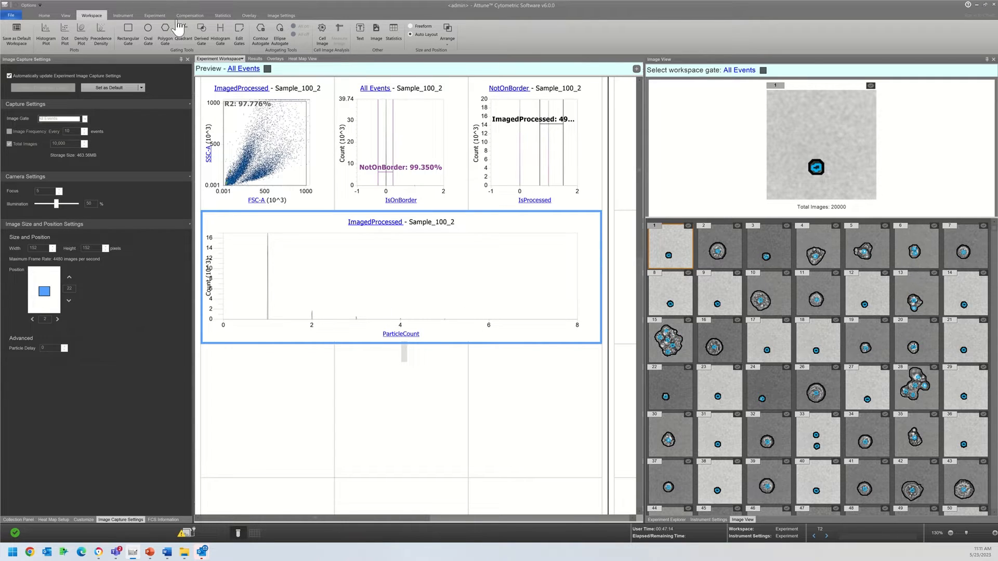
# Draw a histogram gate around the value 1 on the ParticleCount histogram and colour it black
pyautogui.click(225, 43)
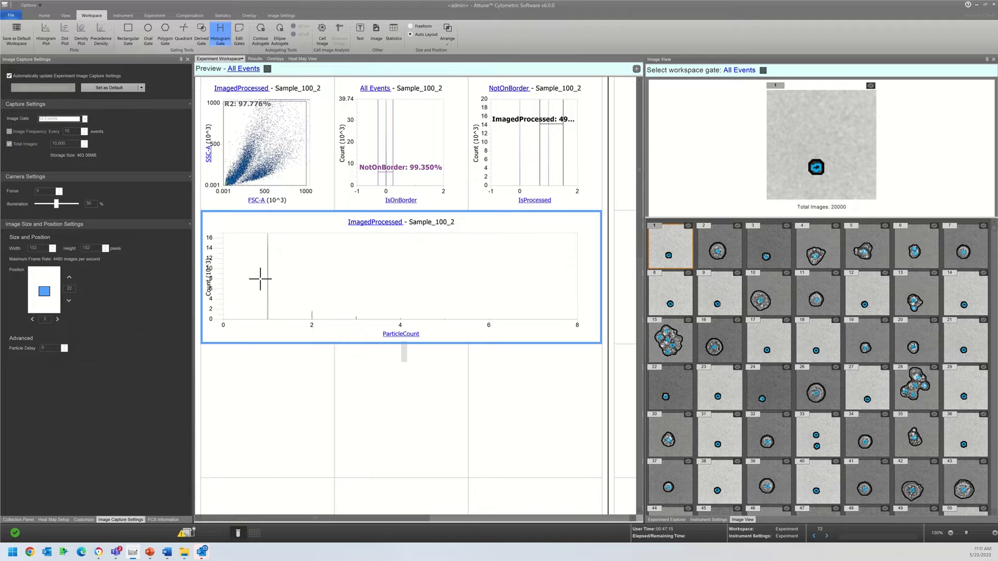
pyautogui.moveTo(260, 279); pyautogui.dragTo(278, 280)
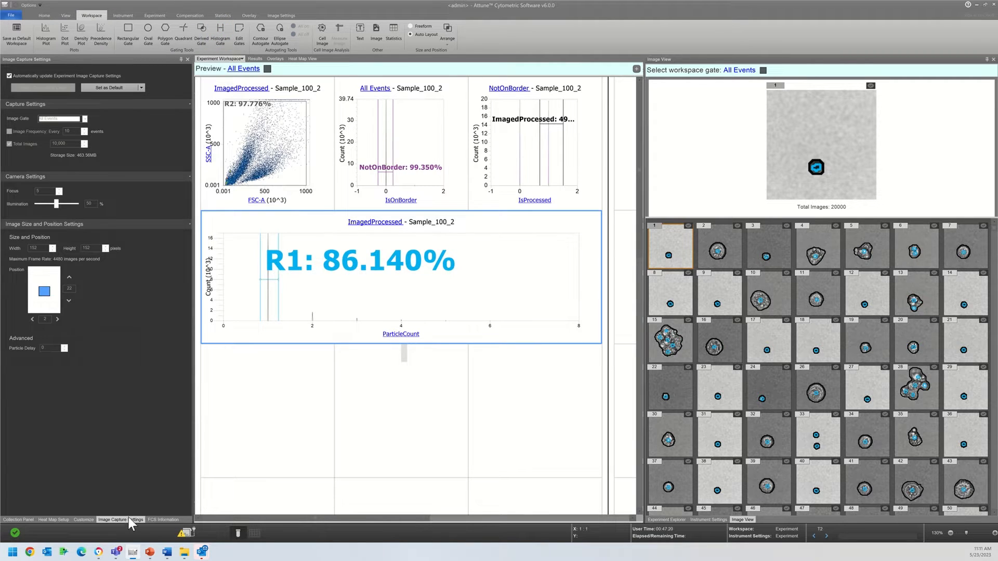
pyautogui.click(88, 520)
pyautogui.click(143, 137)
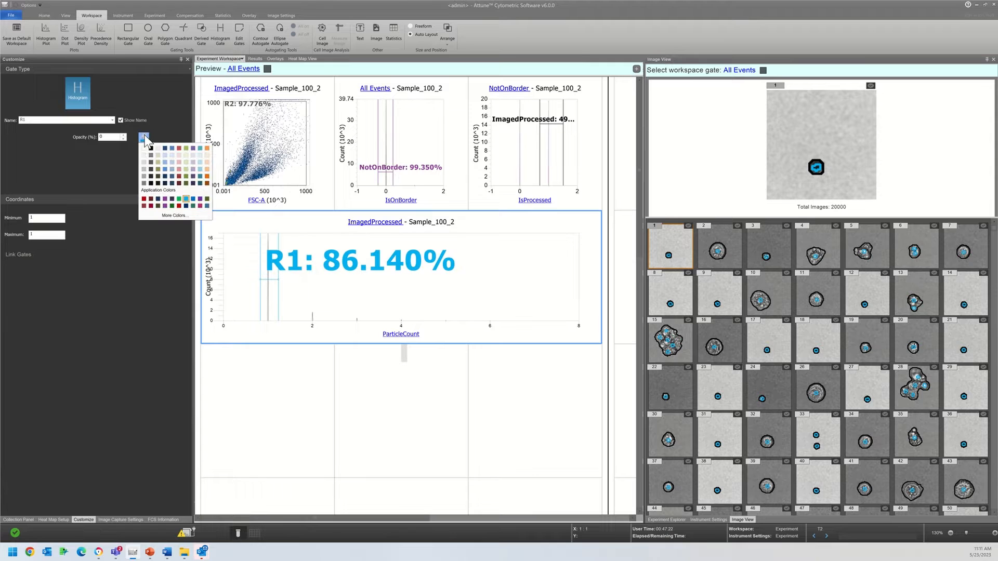
pyautogui.click(150, 148)
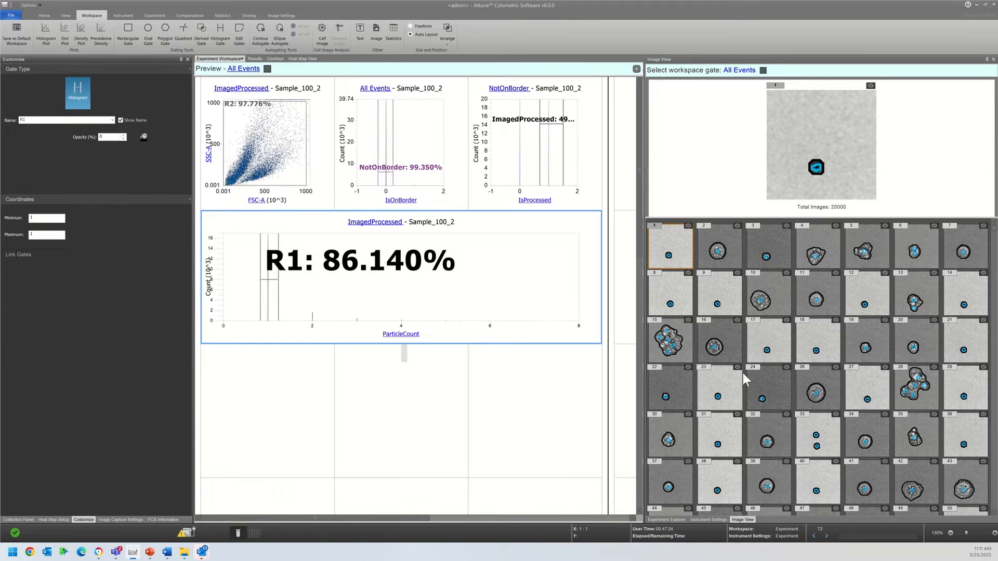
# Display the cell images belonging to the ParticleCount gate R1 and look through them
pyautogui.click(733, 71)
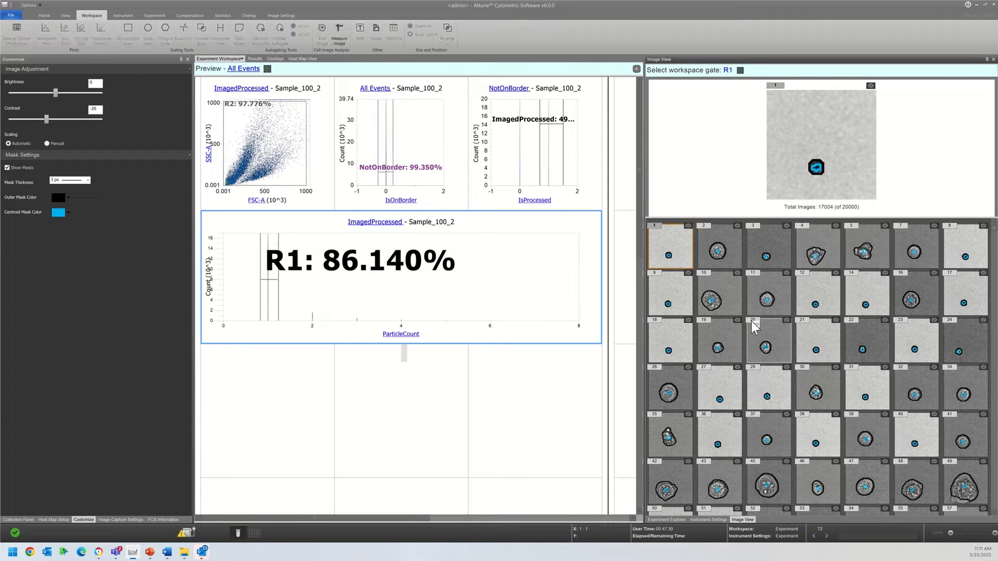
pyautogui.scroll(-5, 750, 321)
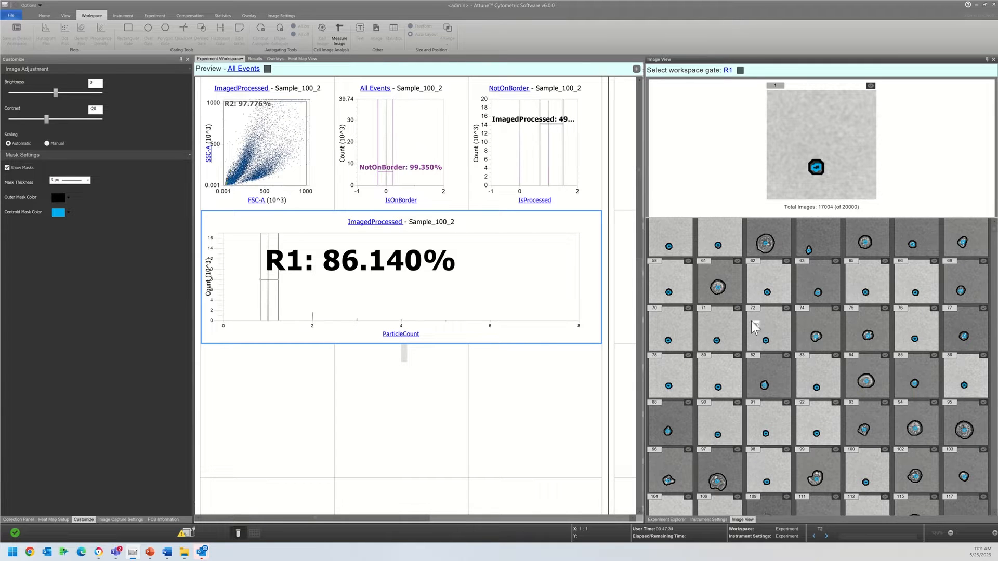
pyautogui.scroll(-3, 750, 321)
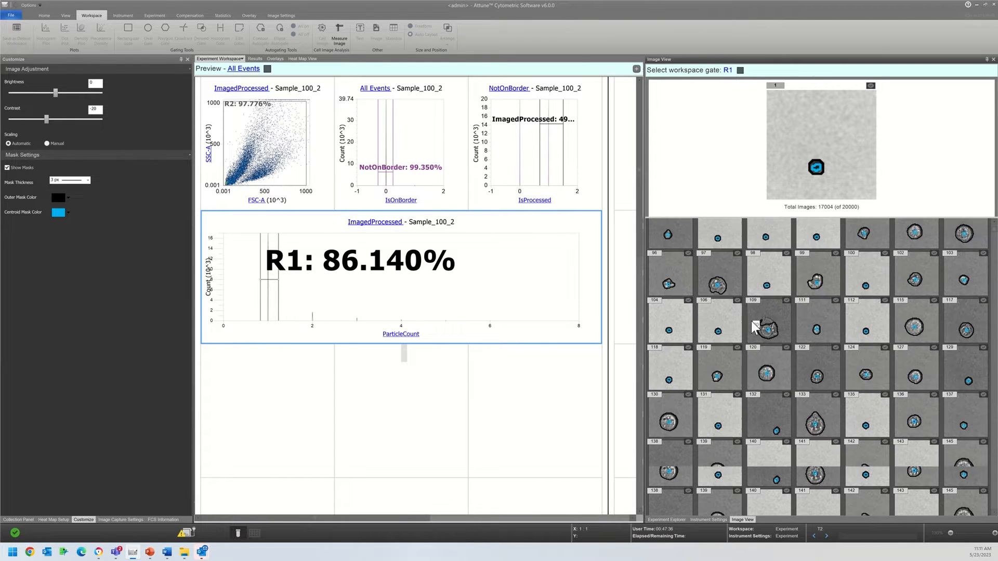
pyautogui.scroll(-4, 751, 321)
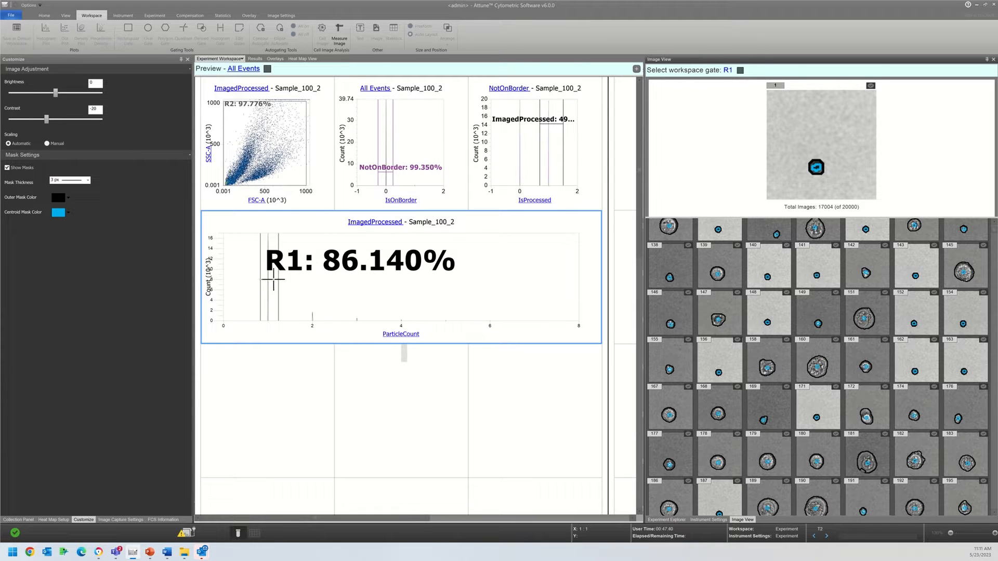
# Move gate R1 to the value 2 on the ParticleCount histogram and look through the cell images it contains
pyautogui.moveTo(273, 280); pyautogui.dragTo(318, 280)
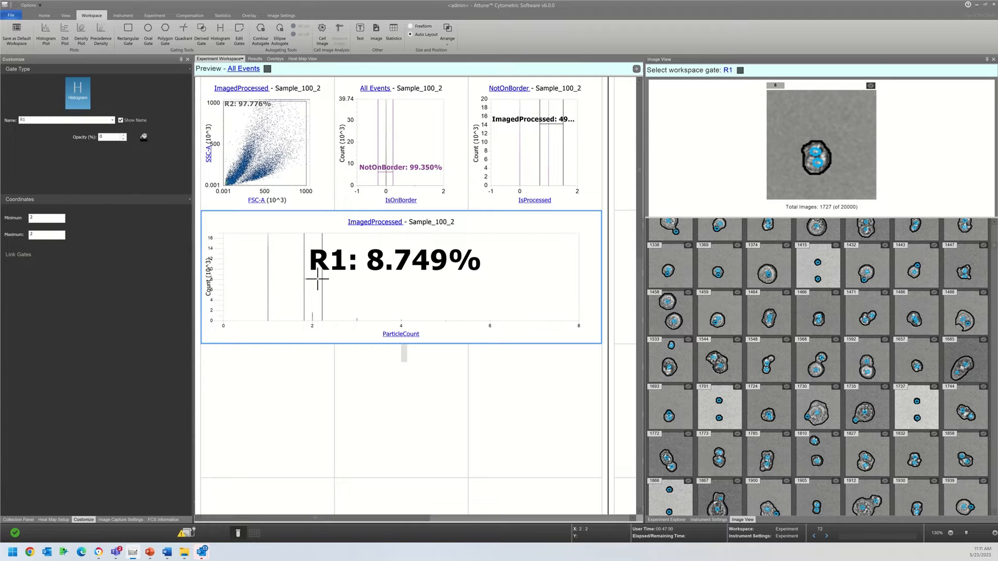
pyautogui.scroll(-5, 747, 419)
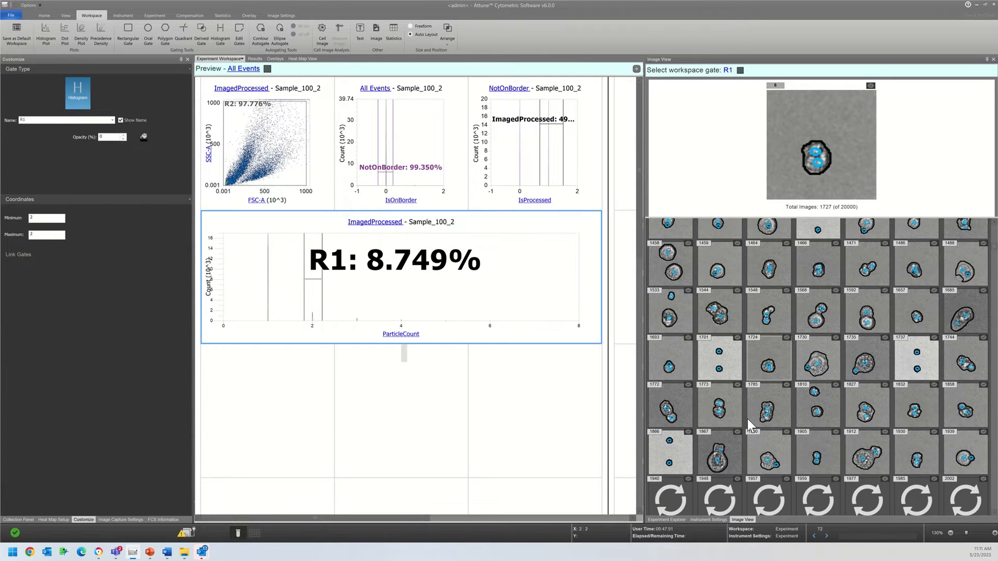
pyautogui.scroll(-5, 747, 419)
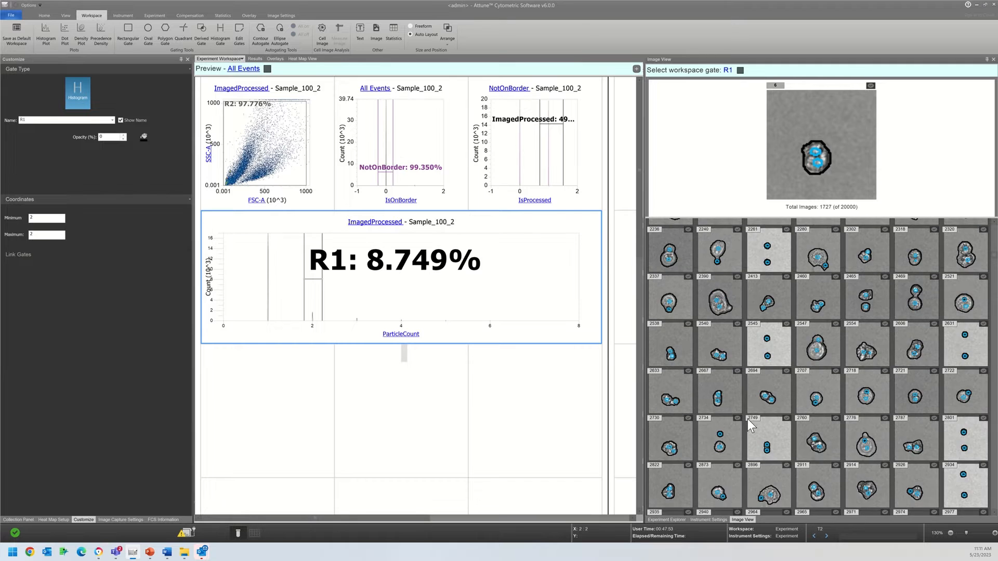
pyautogui.scroll(-2, 747, 419)
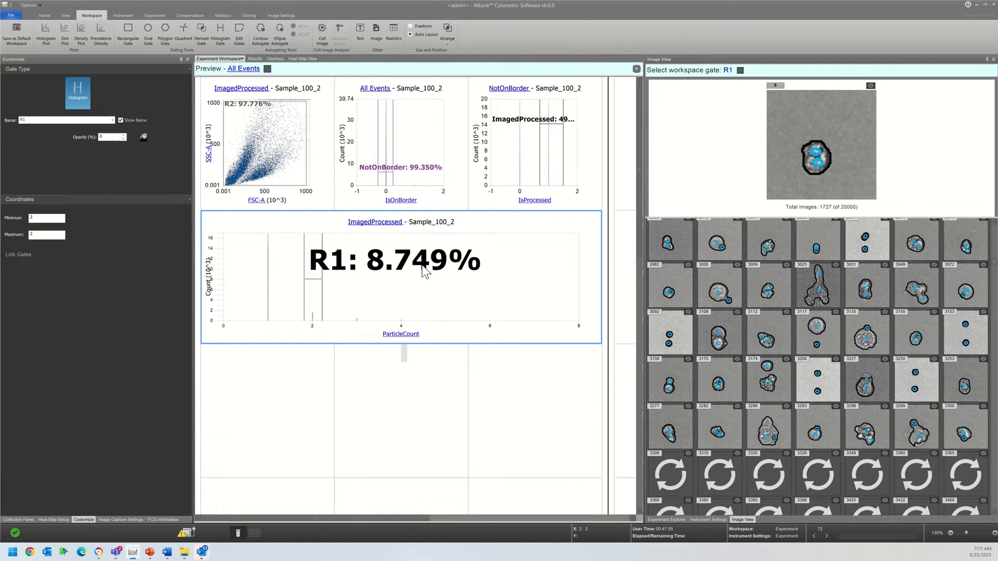
pyautogui.scroll(-1, 754, 404)
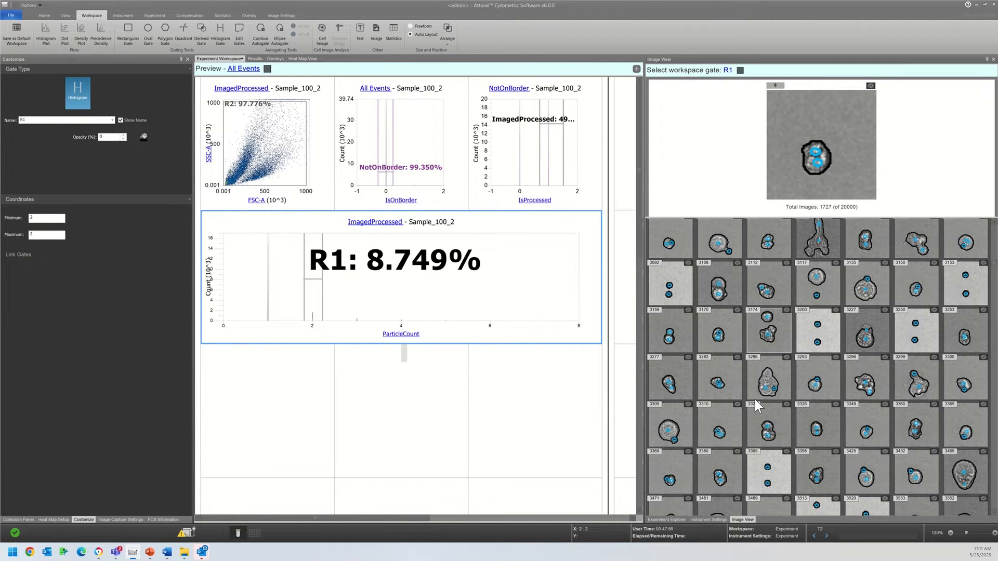
pyautogui.scroll(-6, 754, 399)
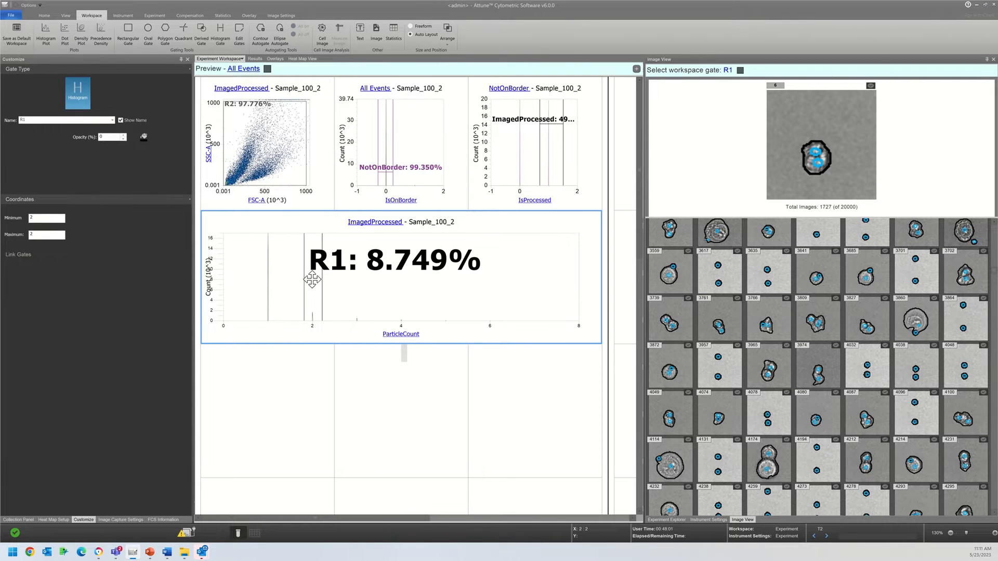
# Move gate R1 back around the value 1 on the ParticleCount histogram and rename it Singlets
pyautogui.moveTo(312, 280); pyautogui.dragTo(269, 268)
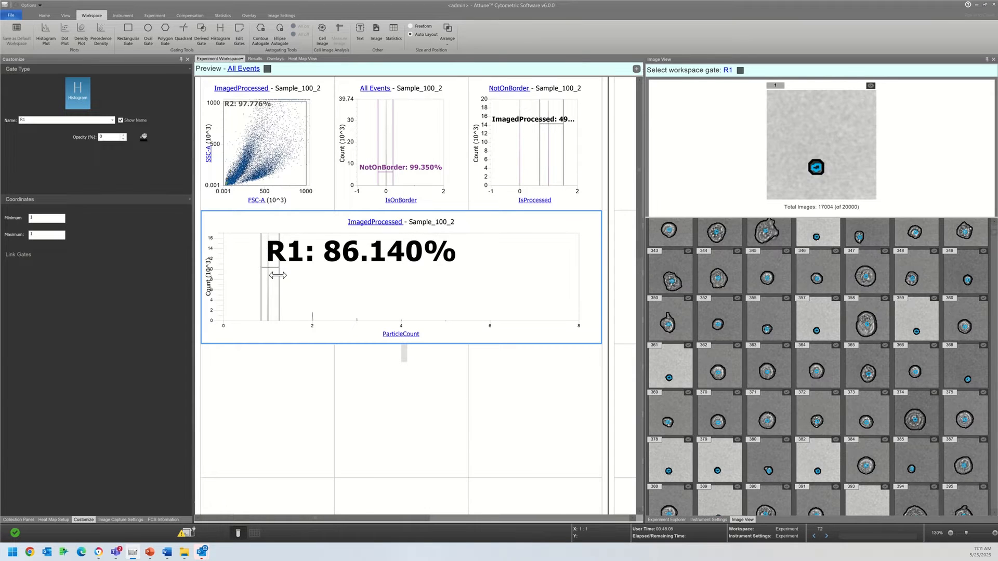
pyautogui.click(67, 120)
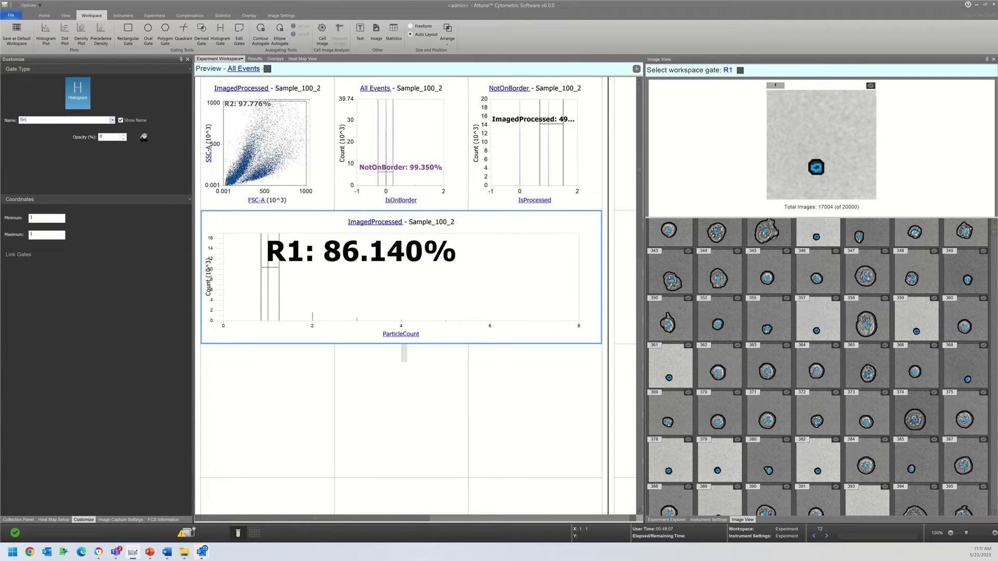
pyautogui.write('Singlets')
pyautogui.press('Return')
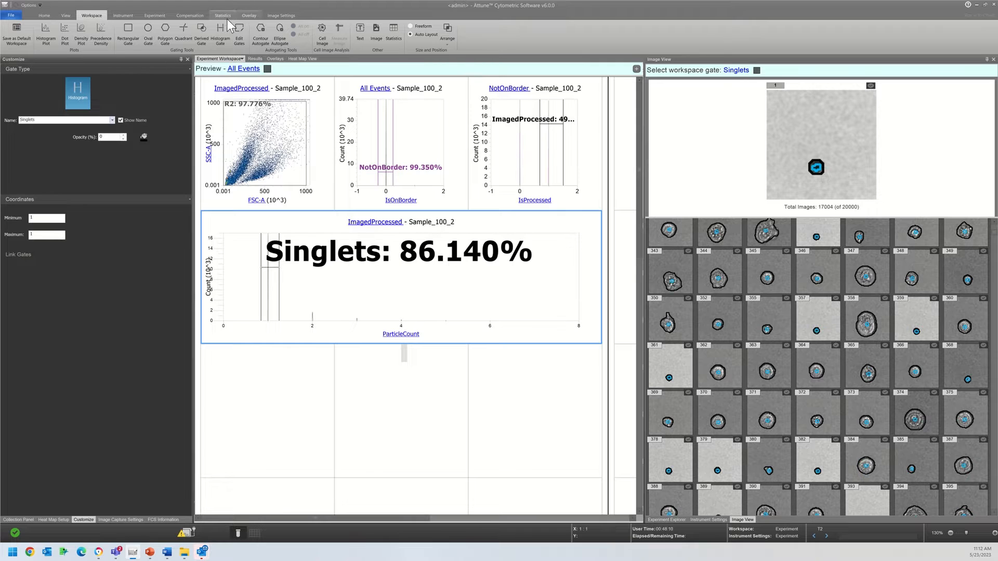
# Draw a second histogram gate around the value 2 on the ParticleCount histogram and name it Doublets
pyautogui.click(220, 34)
pyautogui.moveTo(304, 306); pyautogui.dragTo(326, 307)
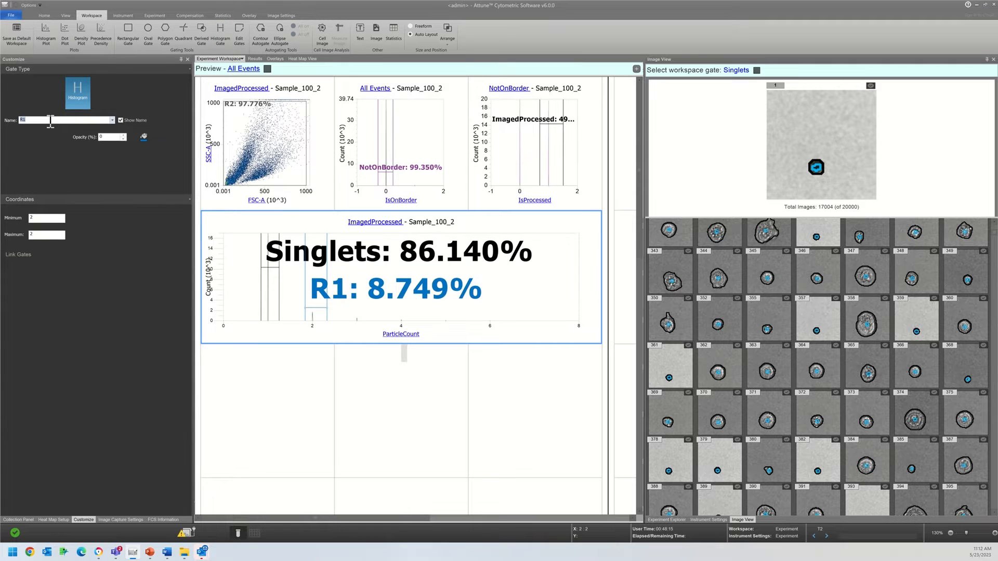
pyautogui.click(51, 122)
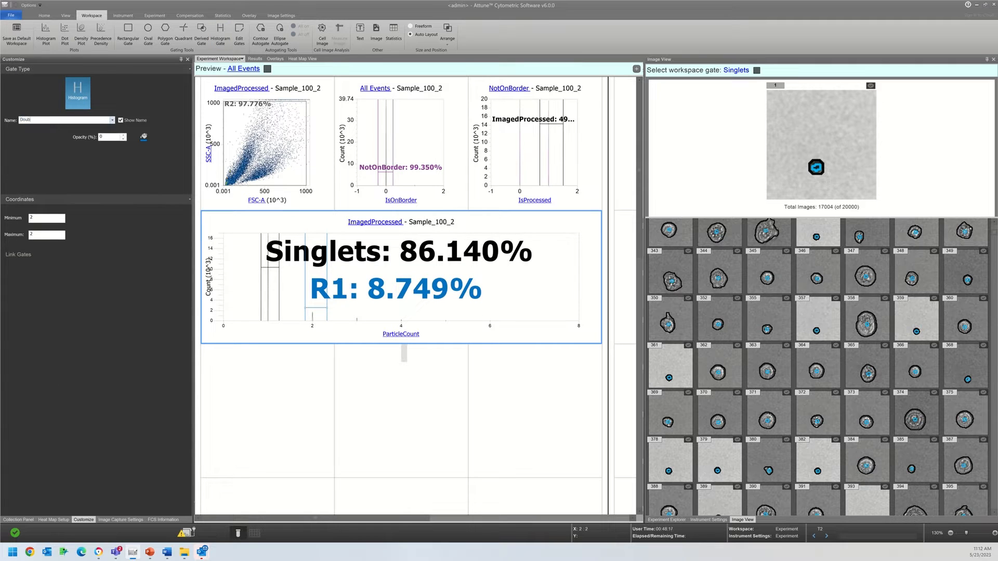
pyautogui.press('Return')
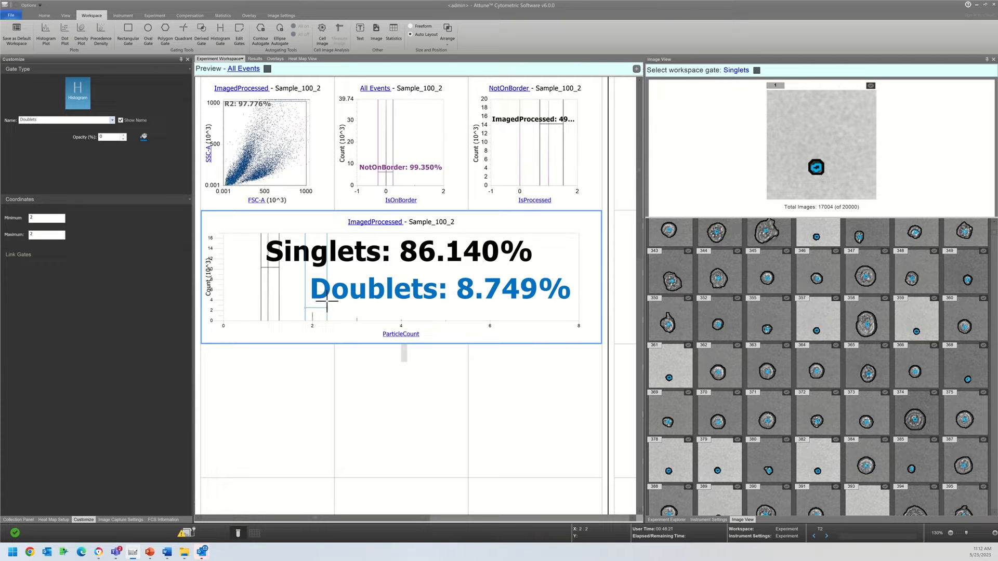
# Shrink the ParticleCount histogram to a single grid cell in the first column of the second row
pyautogui.click(318, 146)
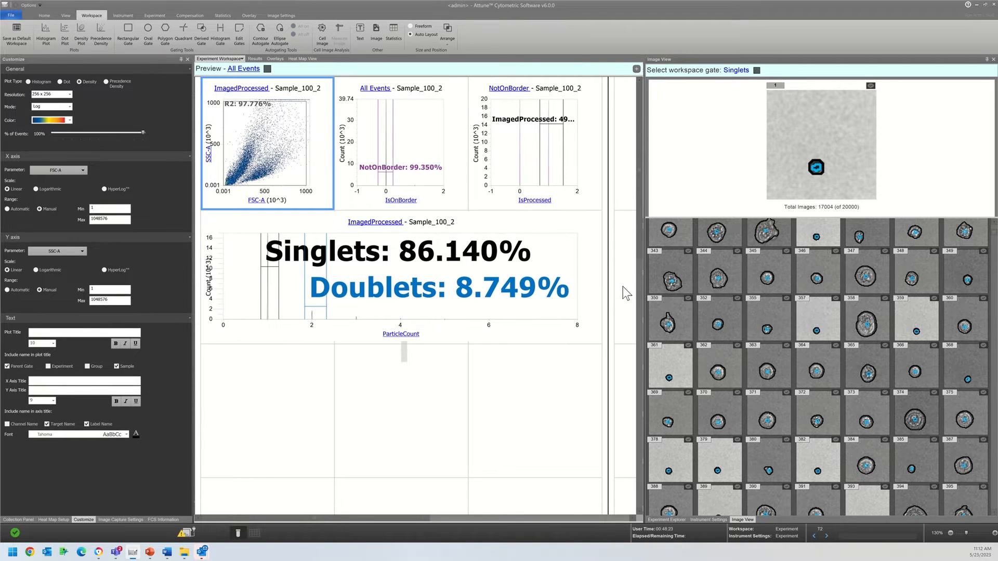
pyautogui.moveTo(604, 279); pyautogui.dragTo(457, 268)
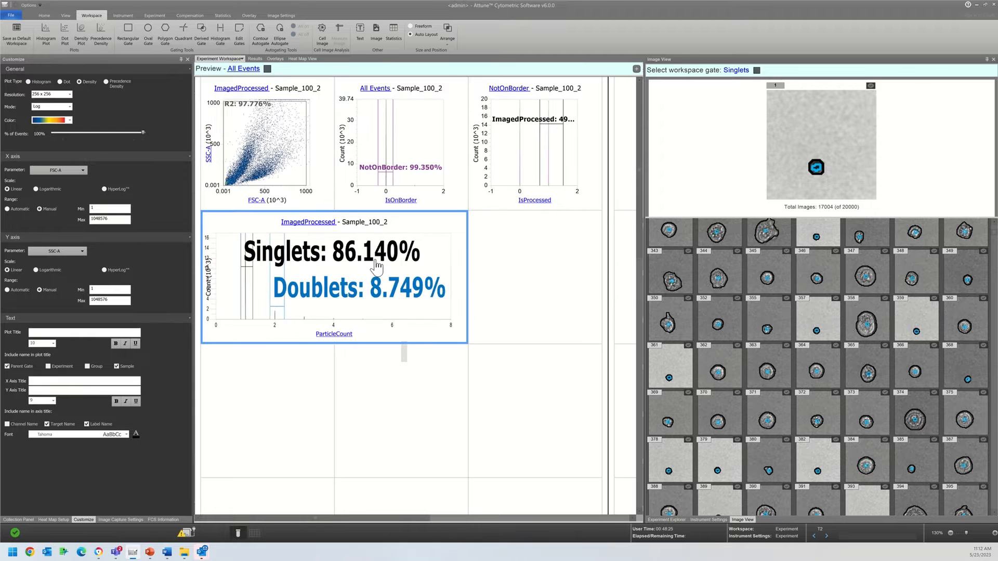
pyautogui.moveTo(323, 269); pyautogui.dragTo(312, 271)
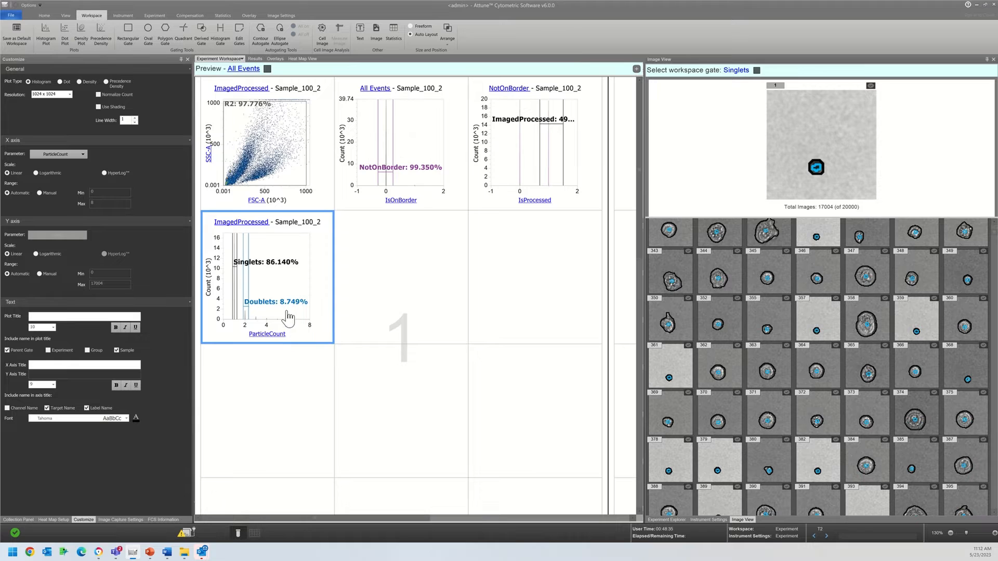
# Change the colour of the Doublets gate to black
pyautogui.click(248, 289)
pyautogui.click(144, 138)
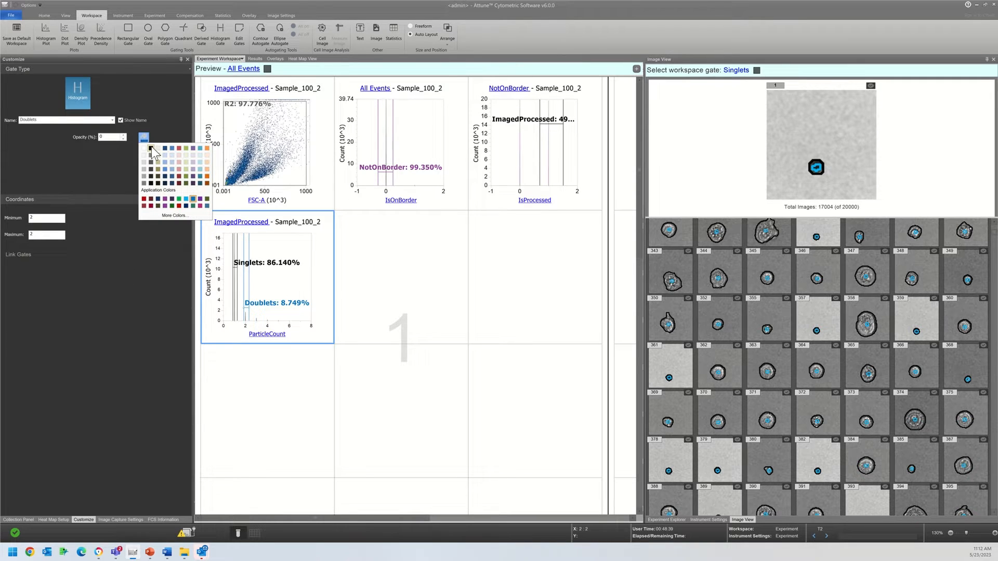
pyautogui.click(152, 147)
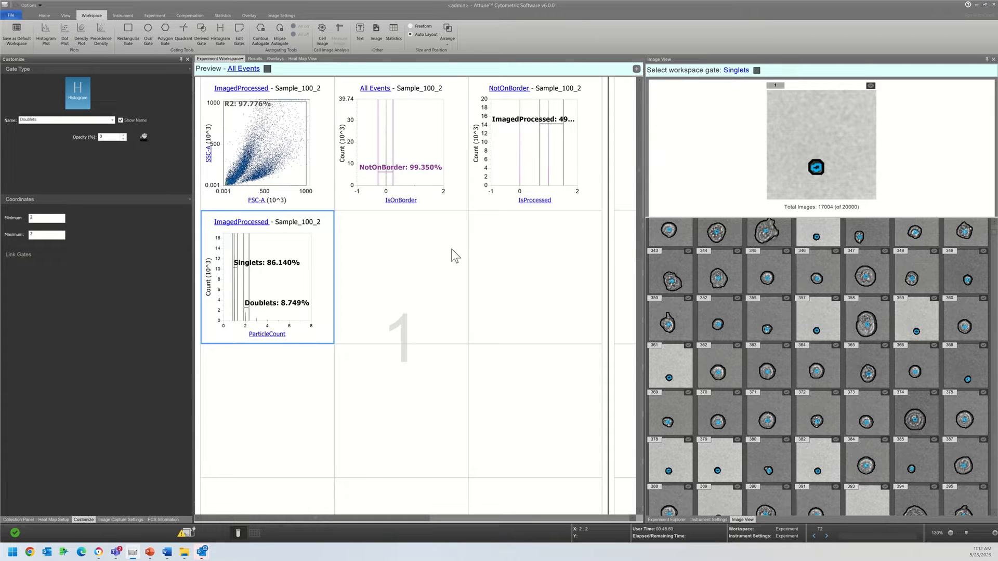
# Insert a histogram plot across the two empty cells of the second row and set its parent gate to Singlets
pyautogui.rightClick(400, 256)
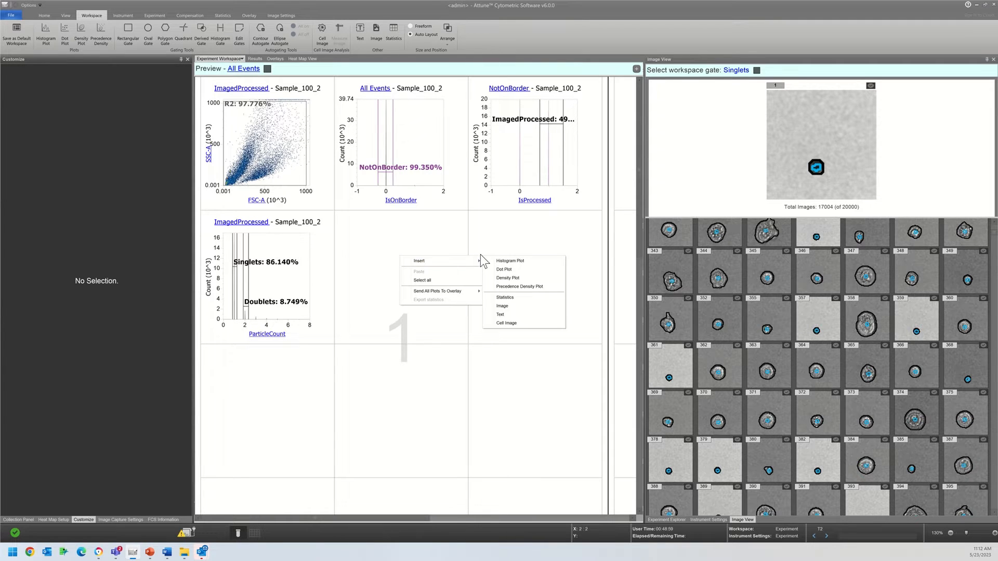
pyautogui.click(490, 262)
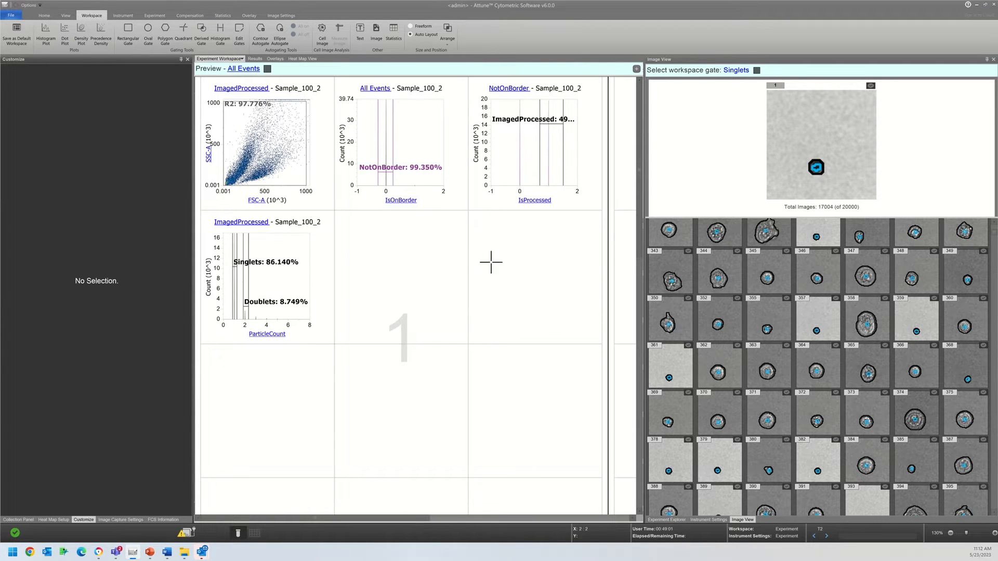
pyautogui.moveTo(412, 252); pyautogui.dragTo(516, 252)
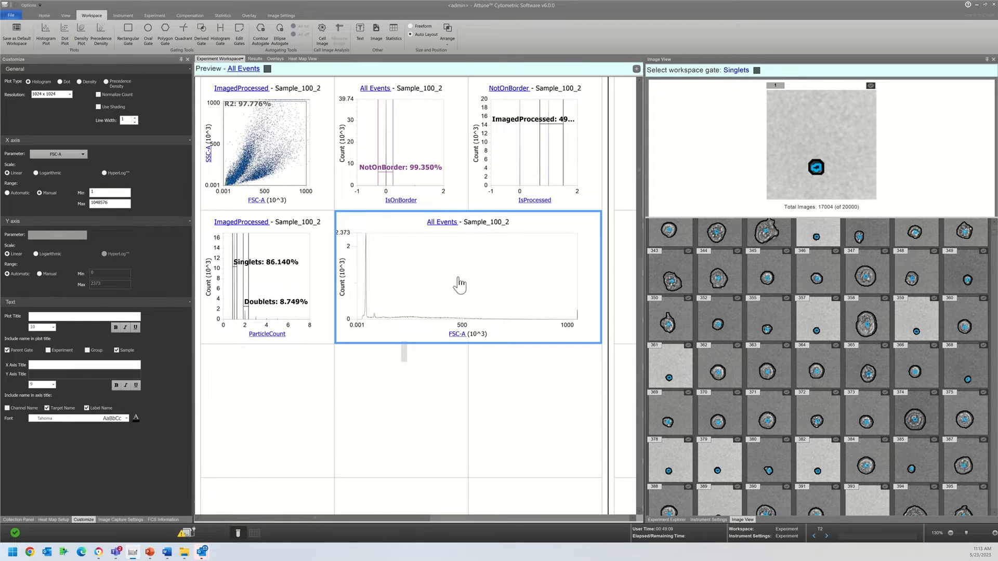
pyautogui.click(445, 222)
pyautogui.click(460, 270)
# Set the Singlets histogram's X-axis parameter to the intensity and texture feature EntropyIntensity
pyautogui.click(456, 343)
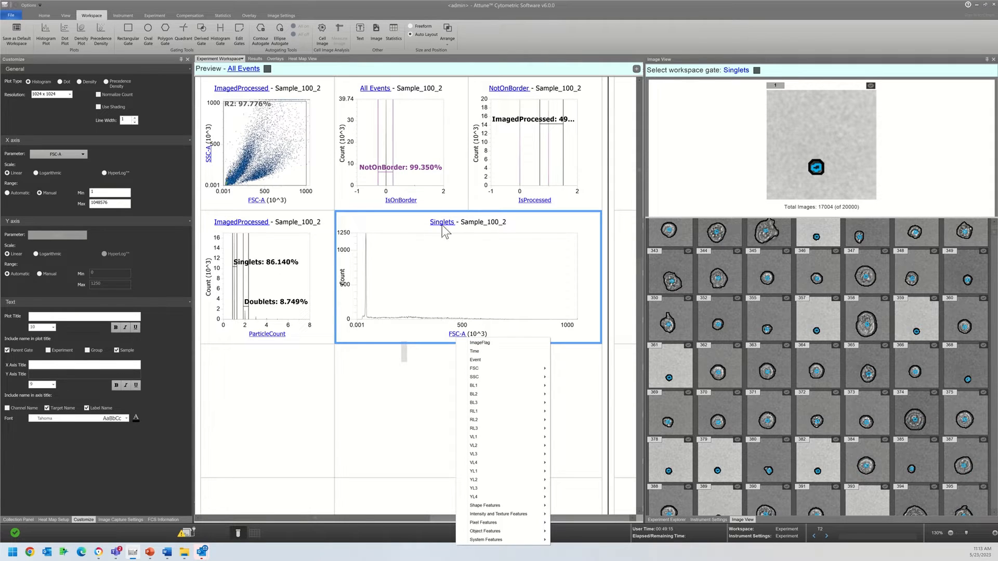
pyautogui.moveTo(503, 512)
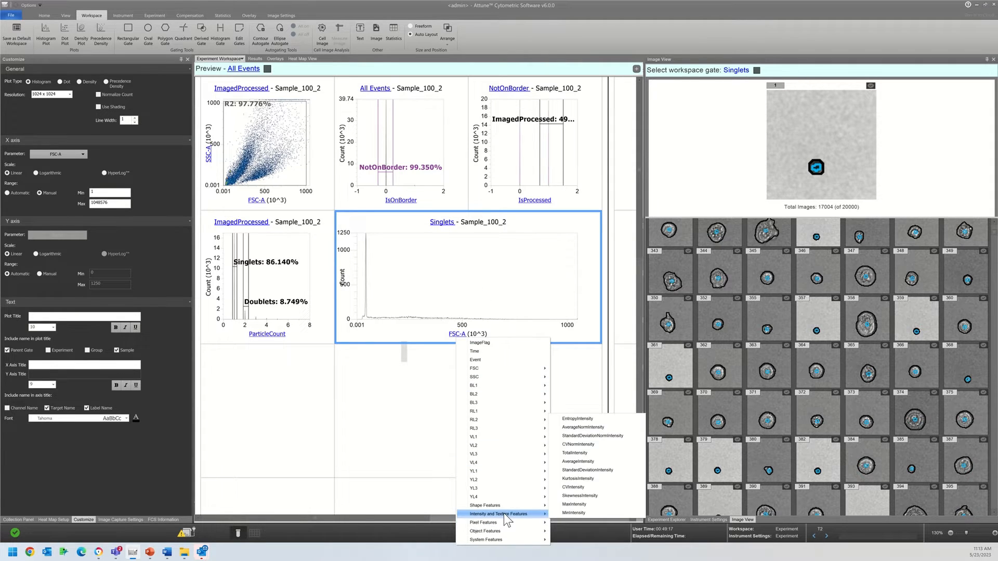
pyautogui.click(583, 419)
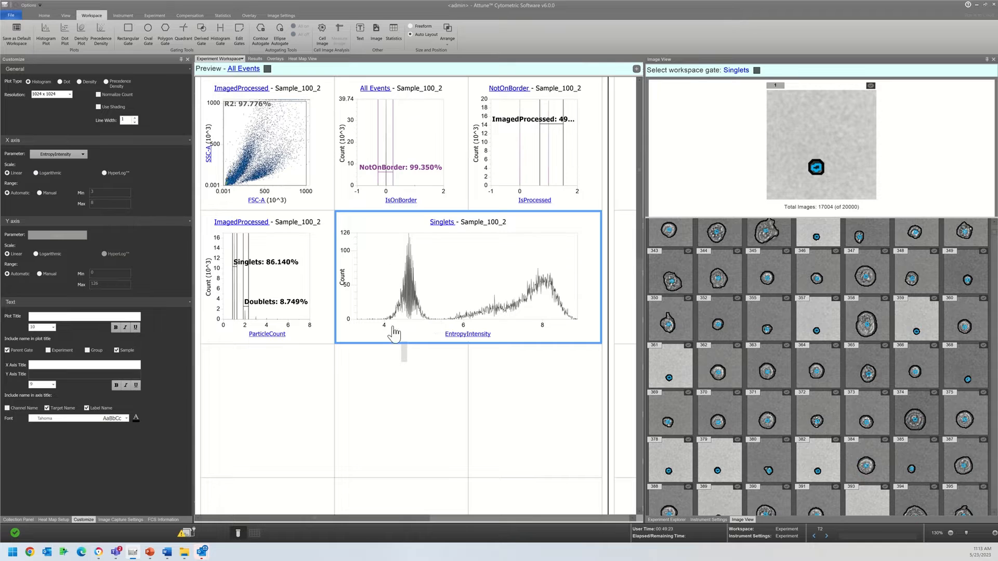
# Switch the Singlets histogram's X-axis parameter to the intensity and texture feature KurtosisIntensity
pyautogui.click(467, 342)
pyautogui.moveTo(543, 511)
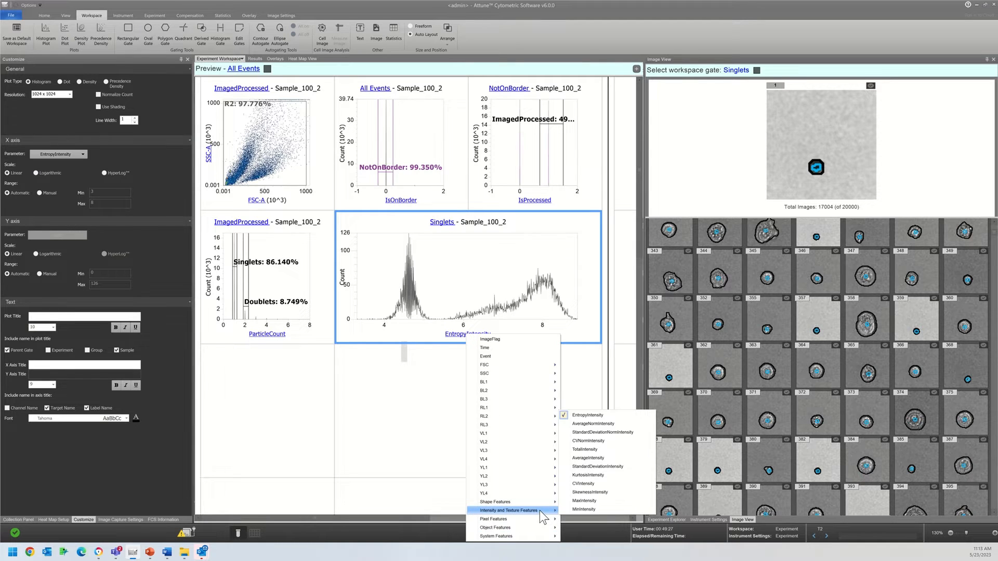
pyautogui.click(593, 475)
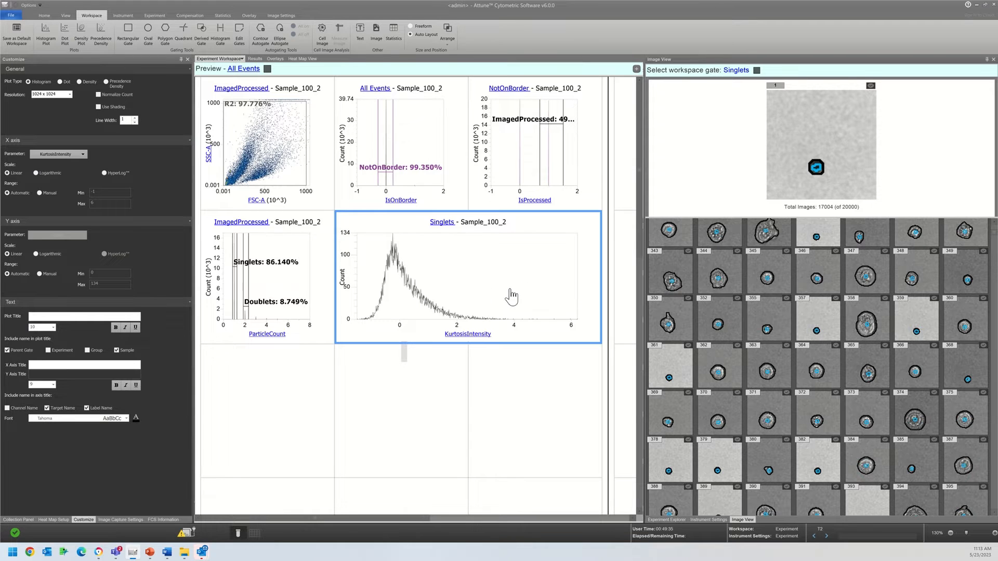
# Plot the Singlets histogram by the intensity and texture feature StandardDeviationNormIntensity on the X-axis
pyautogui.click(466, 333)
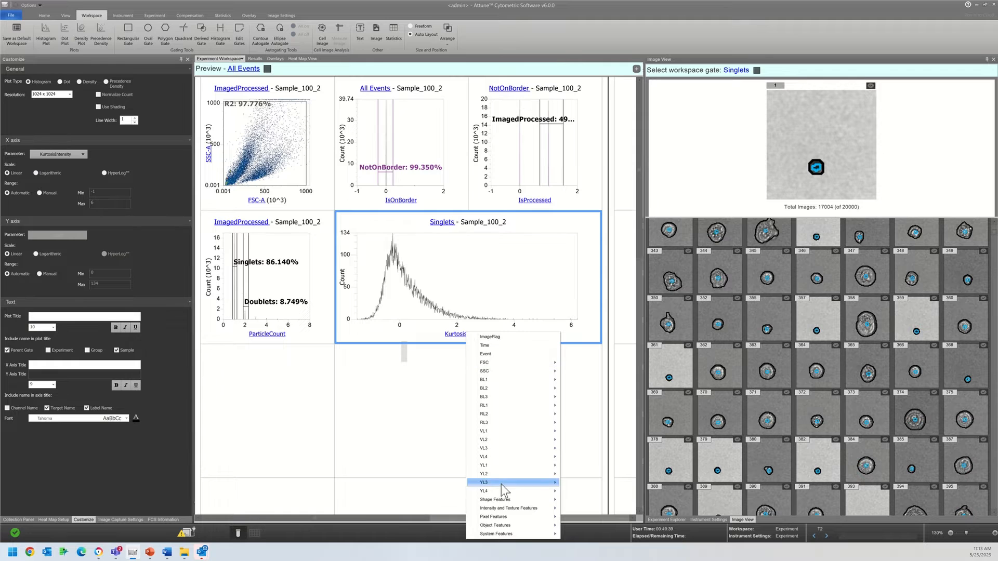
pyautogui.moveTo(507, 507)
pyautogui.click(595, 429)
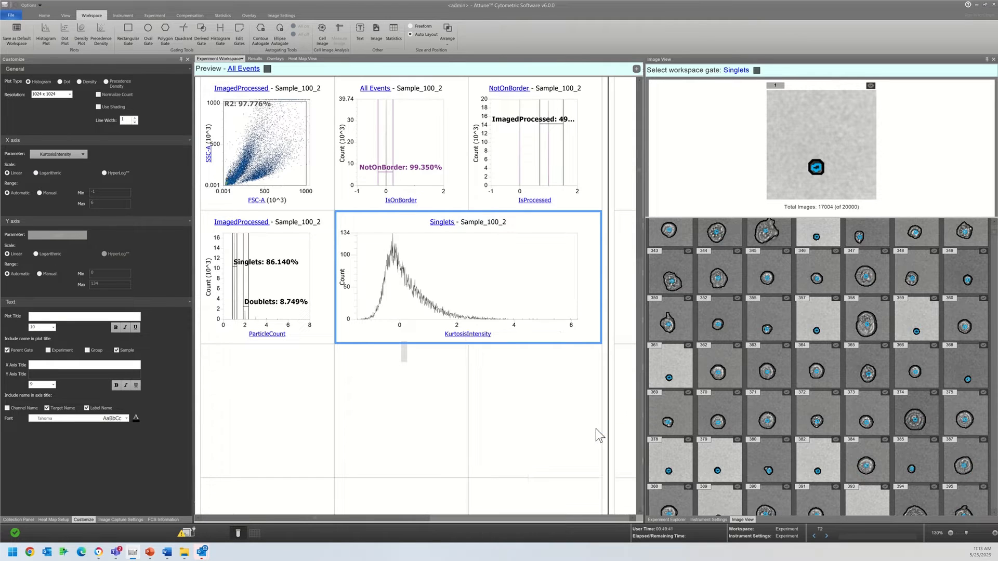
# Change the Singlets histogram's X-axis parameter to the intensity and texture feature SkewnessIntensity
pyautogui.click(466, 336)
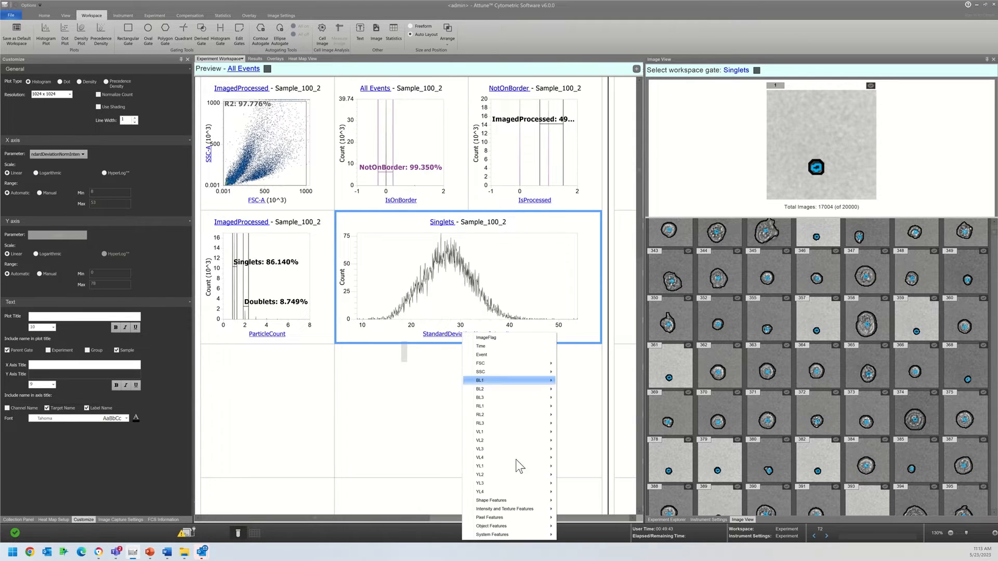
pyautogui.moveTo(523, 507)
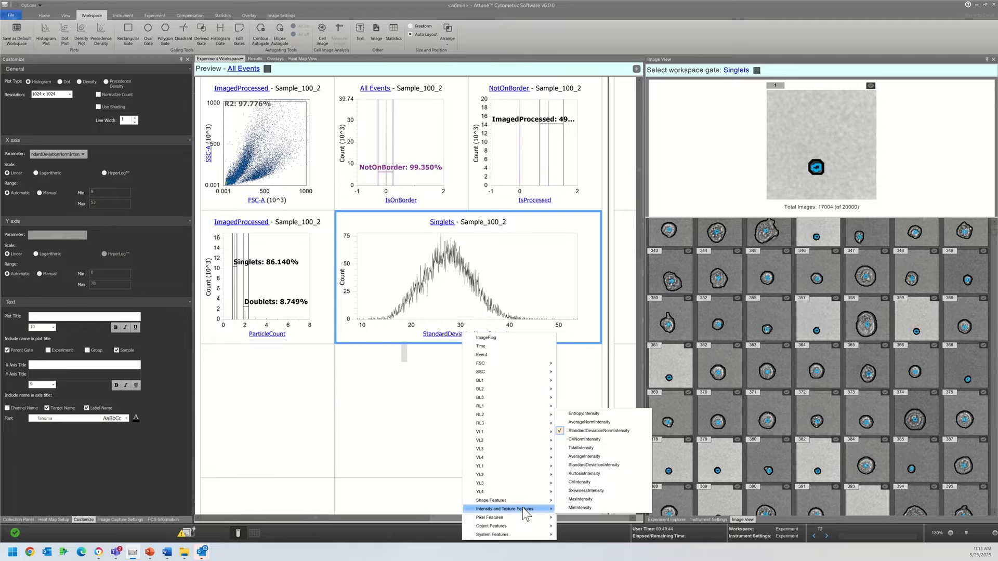
pyautogui.click(588, 491)
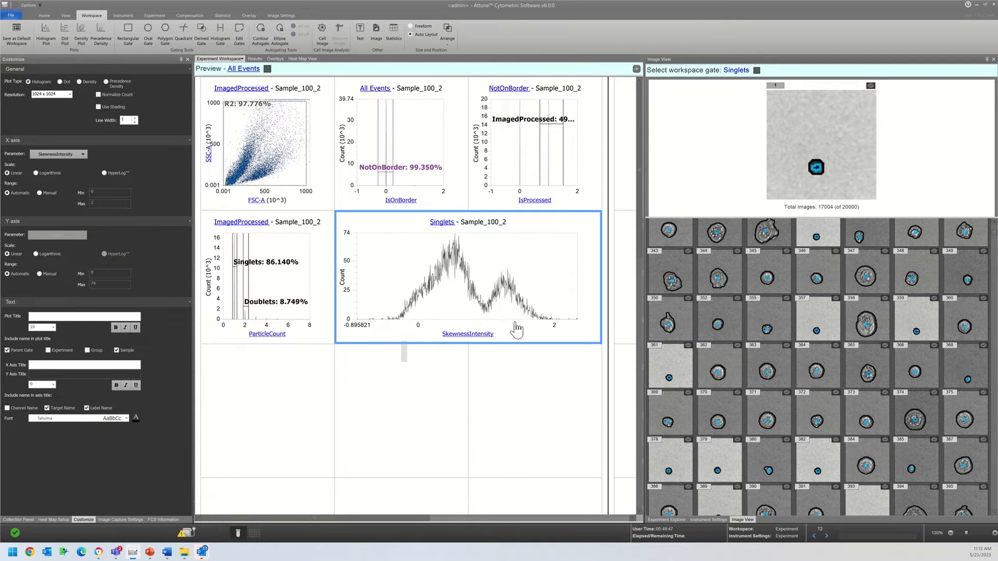
# Insert a density plot below the ParticleCount histogram and set its parent gate to ImagedProcessed
pyautogui.rightClick(293, 387)
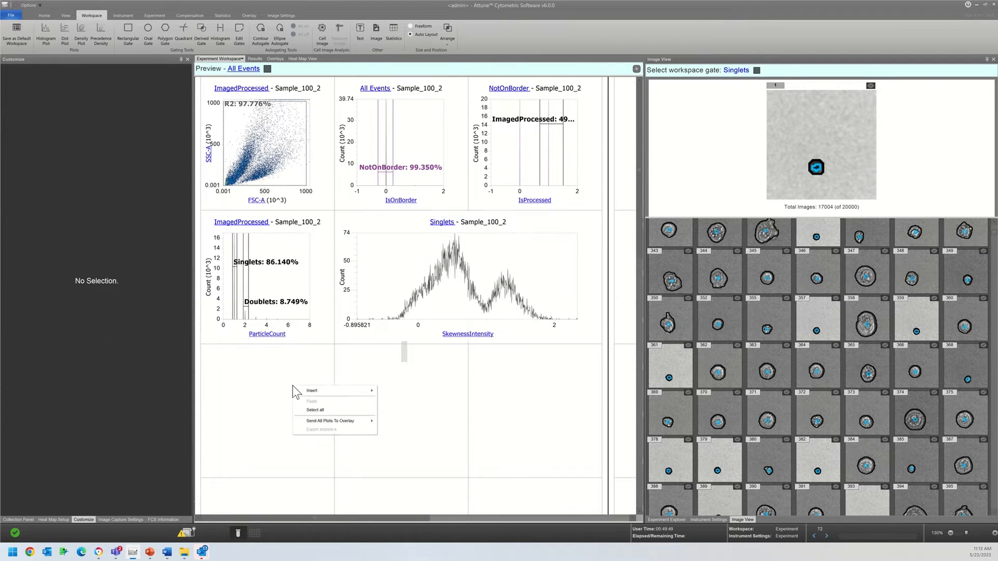
pyautogui.moveTo(305, 392)
pyautogui.click(398, 408)
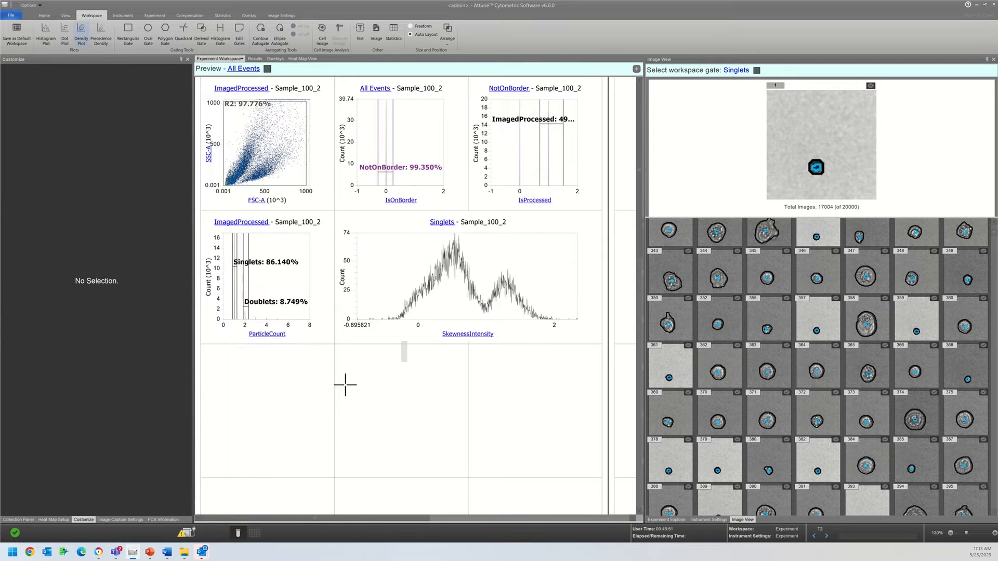
pyautogui.click(241, 361)
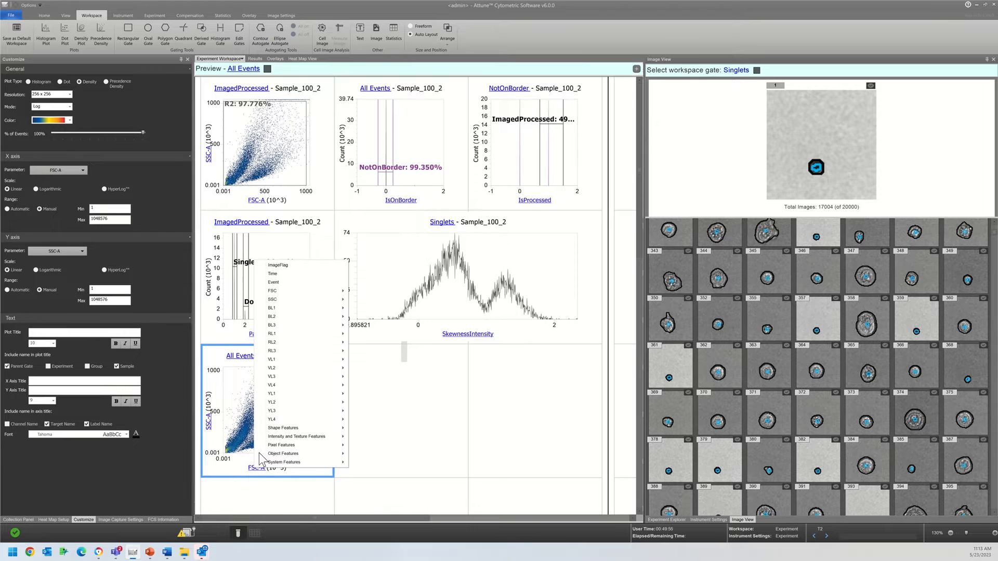
pyautogui.click(244, 360)
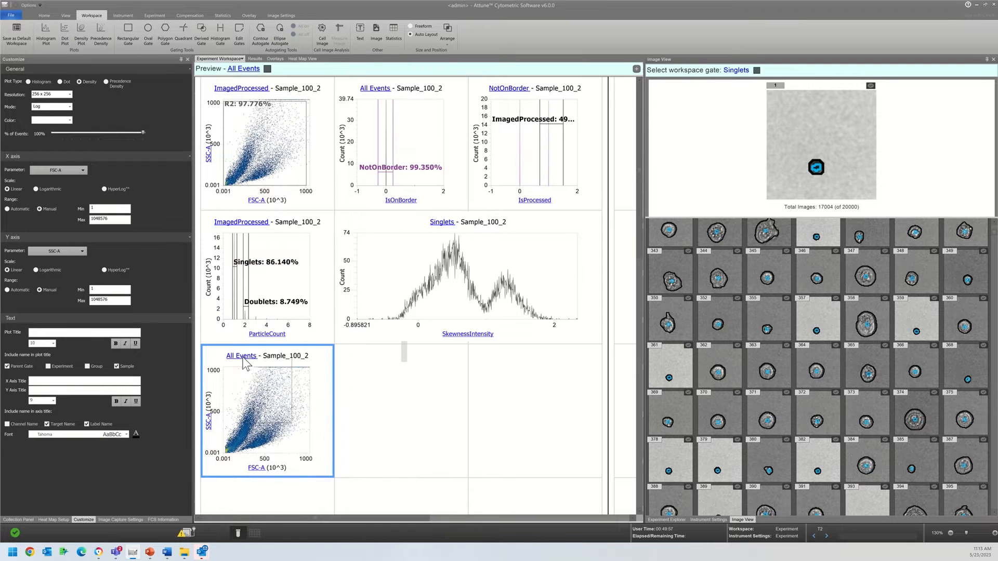
pyautogui.click(243, 357)
pyautogui.click(260, 383)
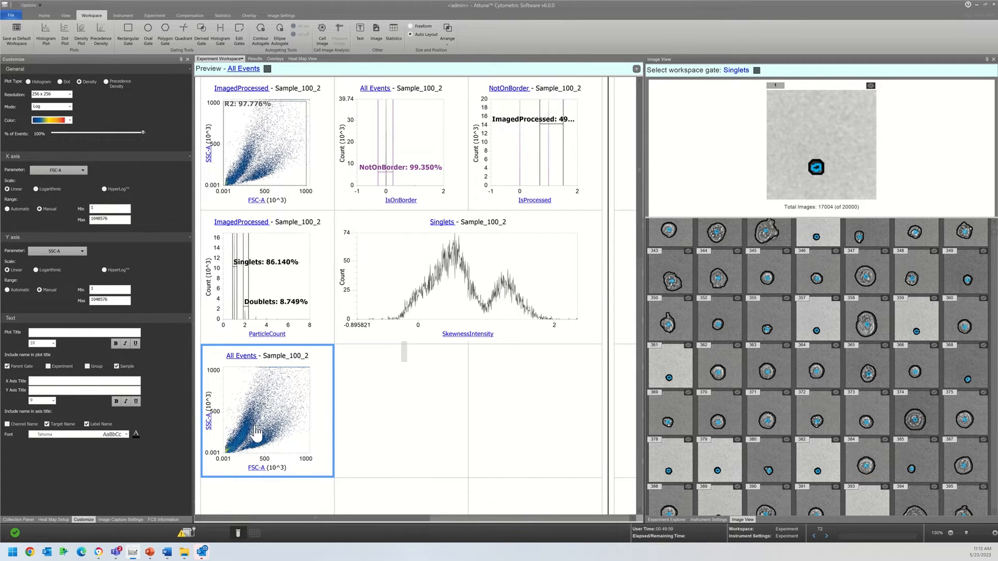
# Plot SkewnessIntensity on X against CVNormIntensity on Y in the new density plot, and draw a polygon gate around the upper cluster
pyautogui.click(257, 470)
pyautogui.moveTo(321, 436)
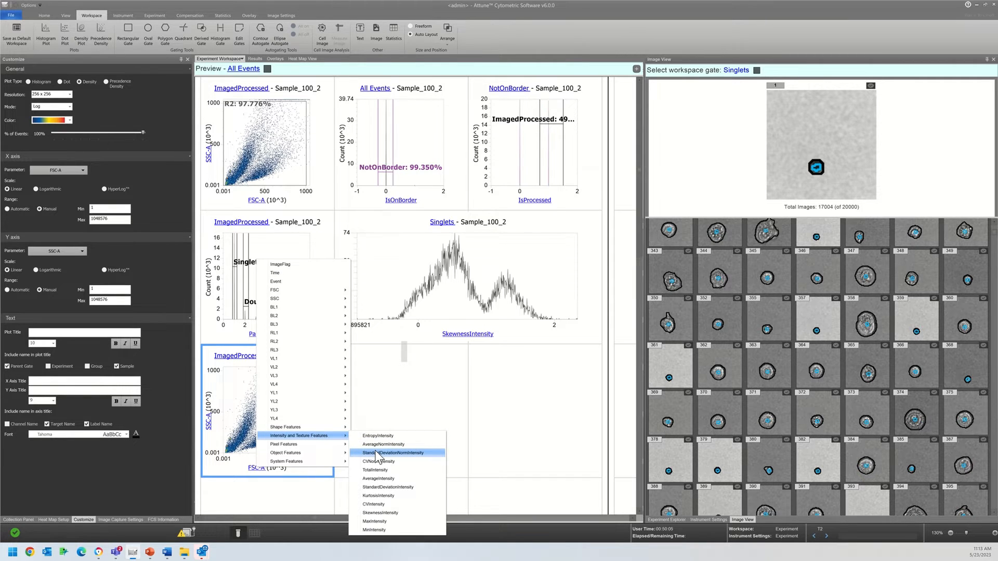
pyautogui.click(373, 512)
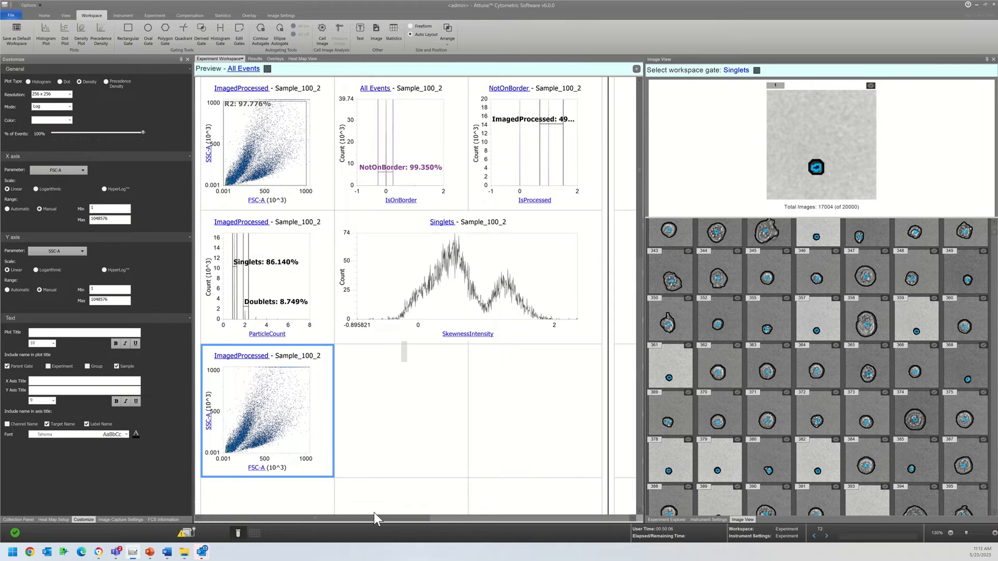
pyautogui.click(210, 430)
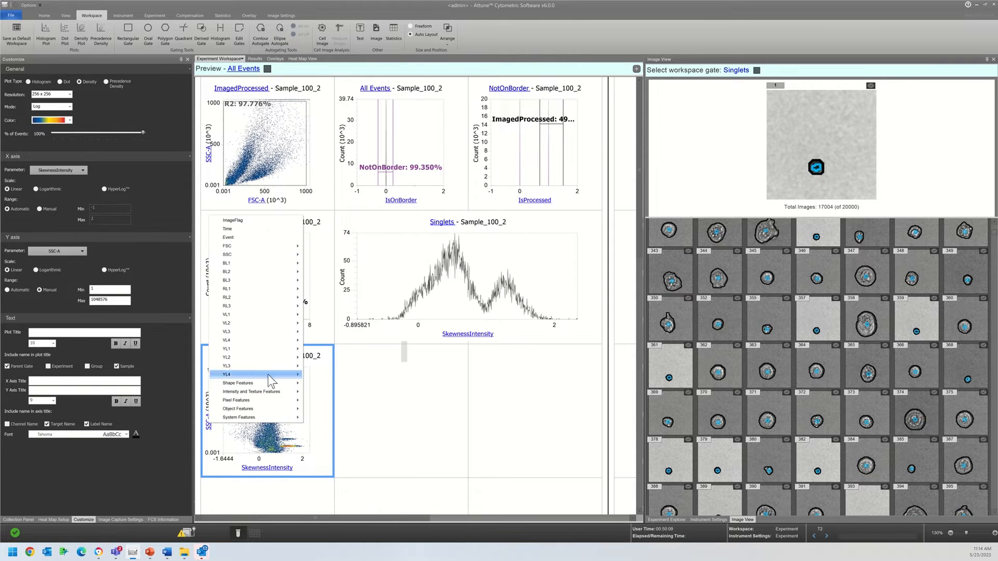
pyautogui.moveTo(269, 391)
pyautogui.click(325, 418)
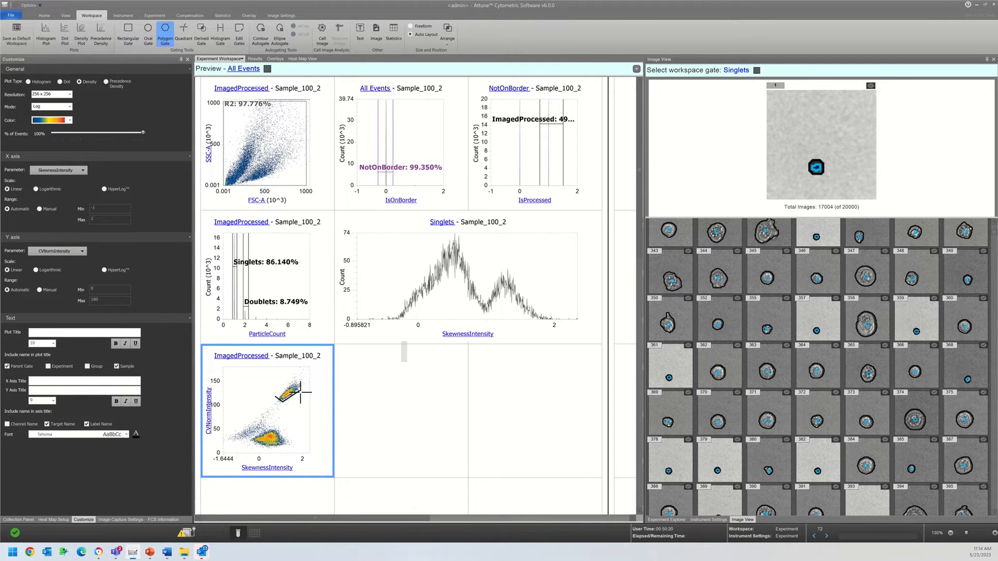
pyautogui.click(291, 378)
pyautogui.doubleClick(275, 398)
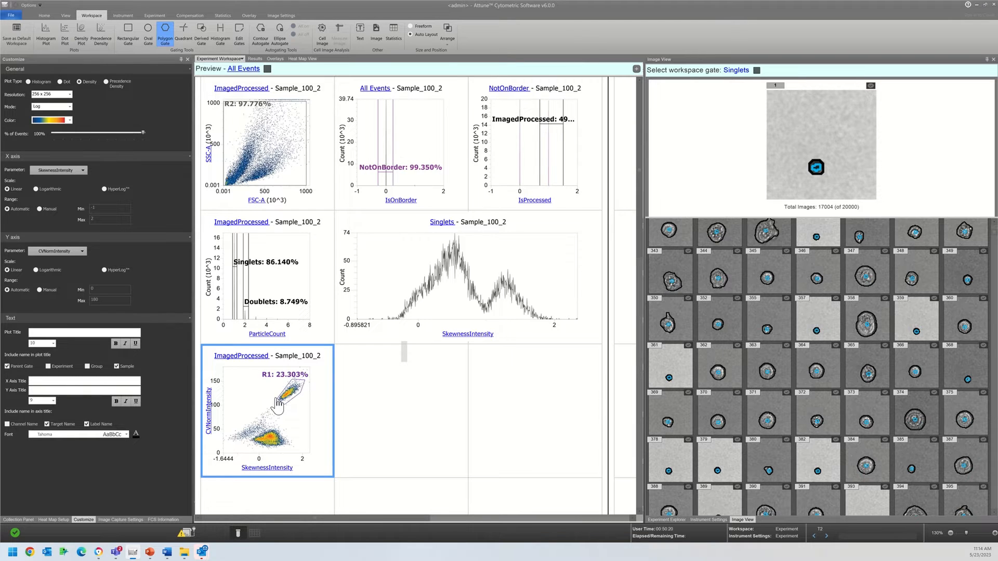
# Draw a histogram gate from about 1 to 2 over the second peak of the Singlets SkewnessIntensity histogram
pyautogui.click(221, 40)
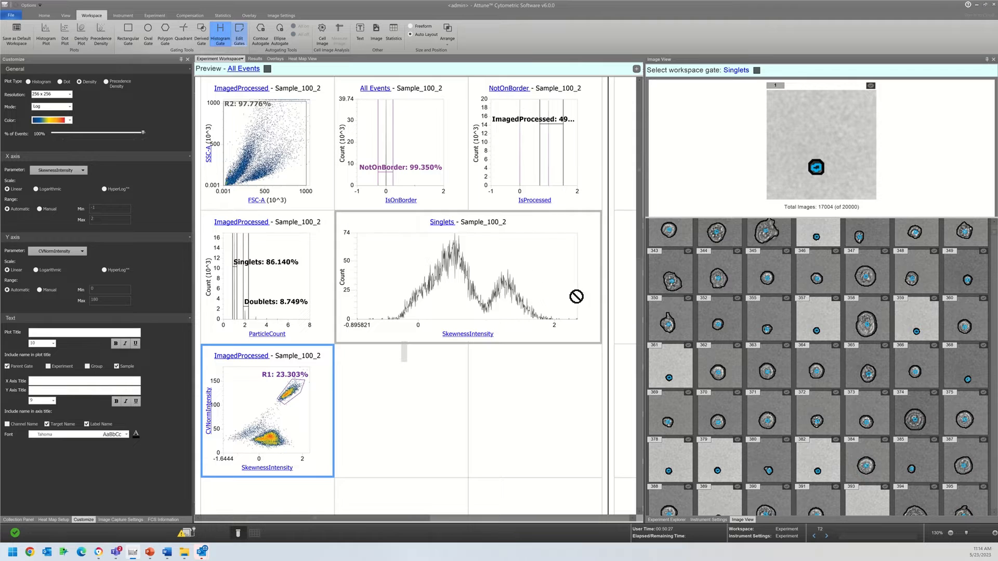
pyautogui.moveTo(484, 289); pyautogui.dragTo(552, 289)
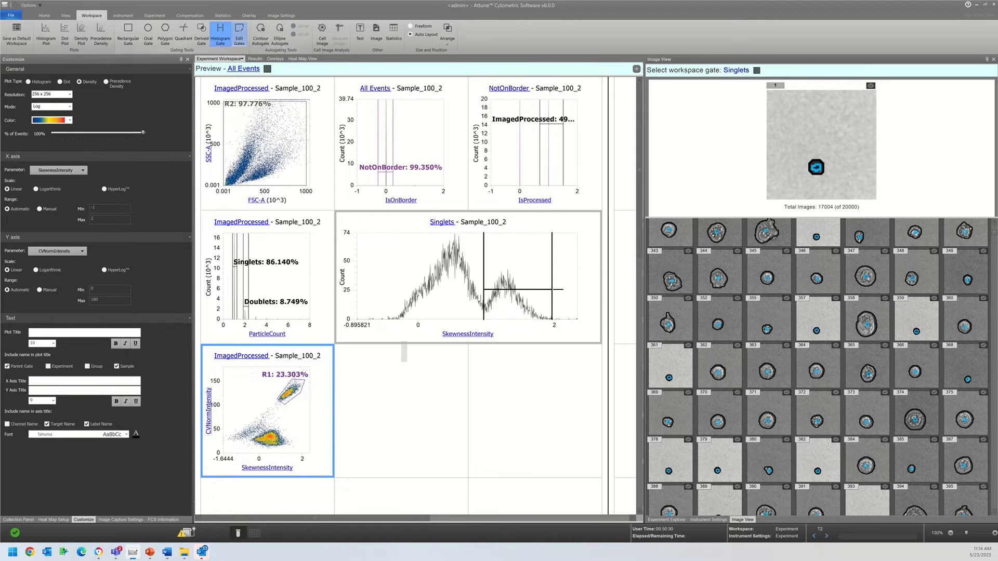
pyautogui.click(540, 290)
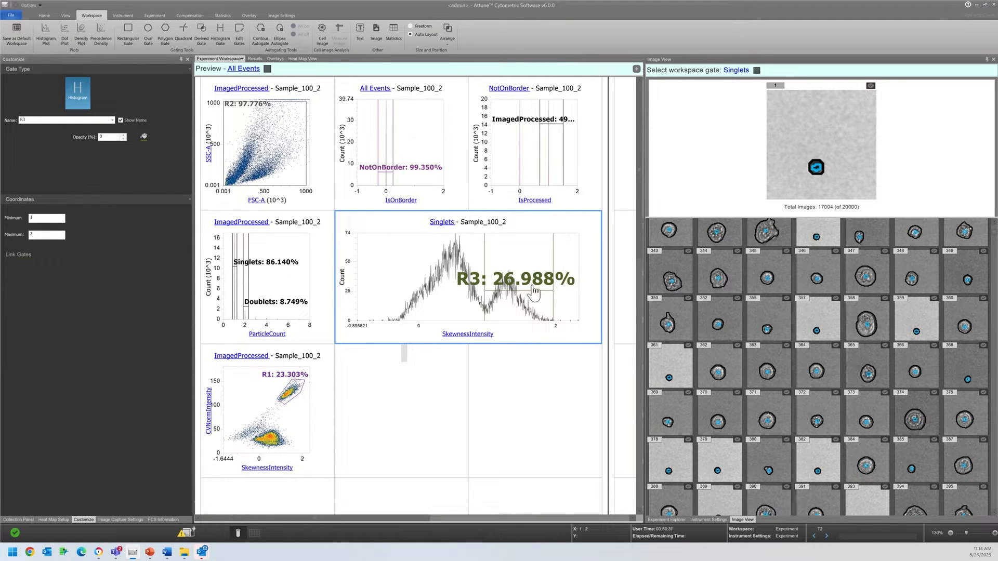
pyautogui.moveTo(538, 297); pyautogui.dragTo(541, 297)
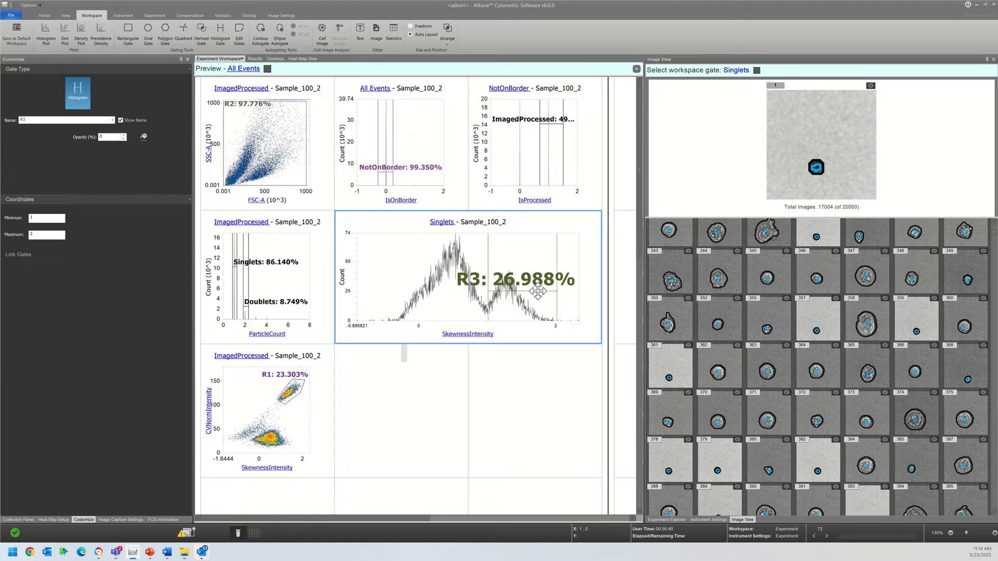
# Compare the cell images inside the Singlets histogram gate R3 with those inside the polygon gate R1
pyautogui.click(732, 70)
pyautogui.click(745, 131)
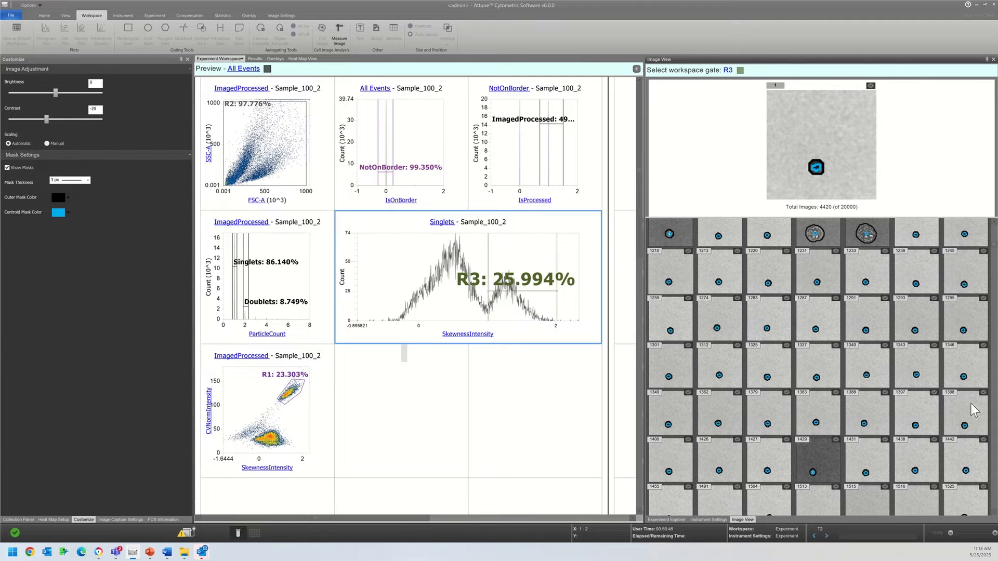
pyautogui.scroll(2, 778, 420)
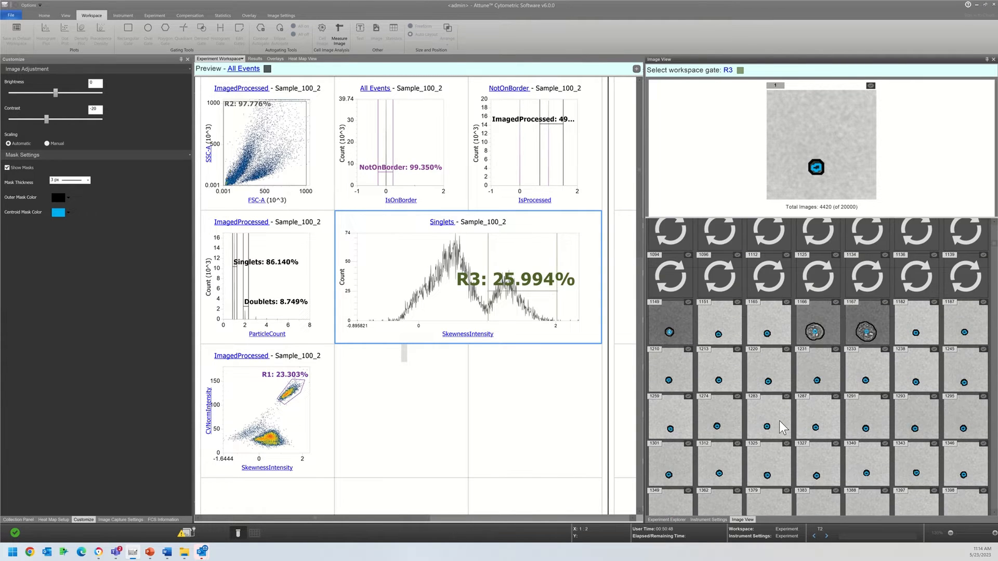
pyautogui.click(728, 70)
pyautogui.click(742, 117)
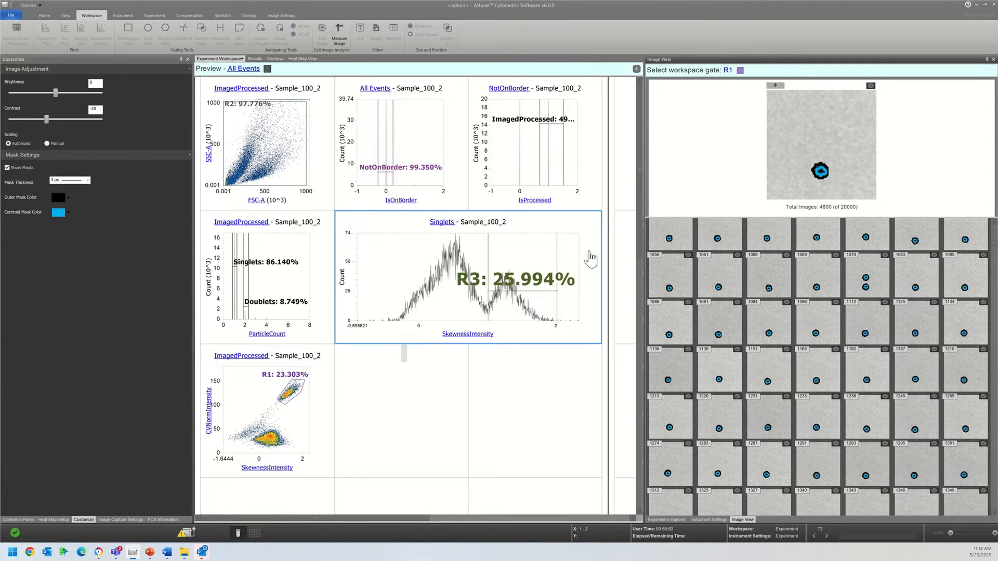
# Delete the R3 gate from the Singlets histogram through the Edit Gates dialog
pyautogui.click(214, 96)
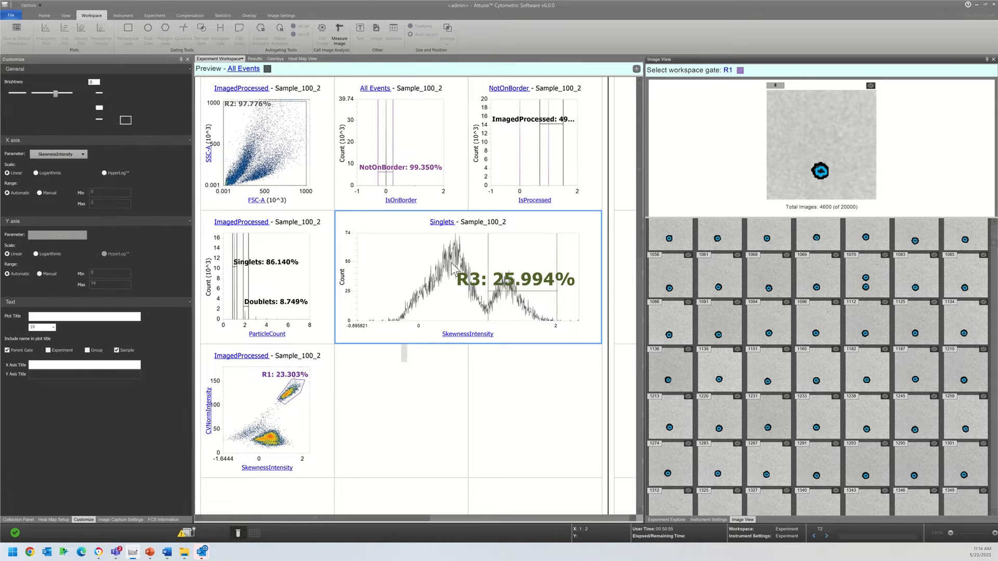
pyautogui.click(239, 33)
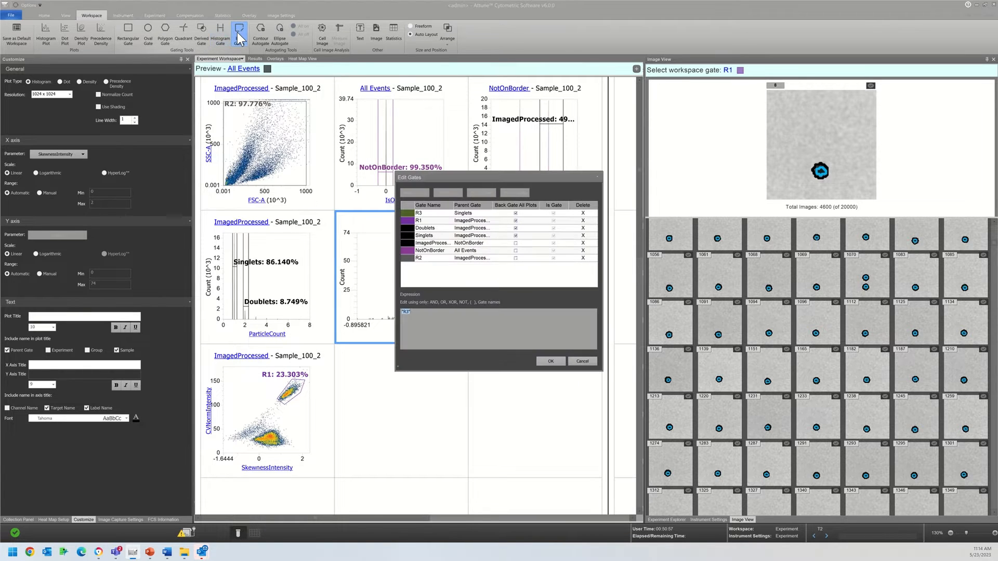
pyautogui.click(583, 213)
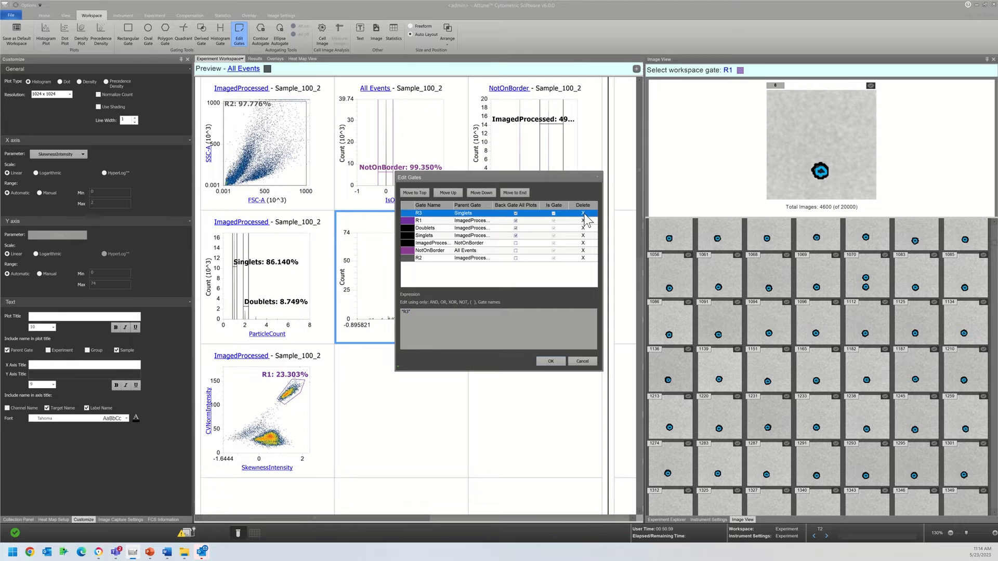
pyautogui.click(583, 213)
pyautogui.click(550, 362)
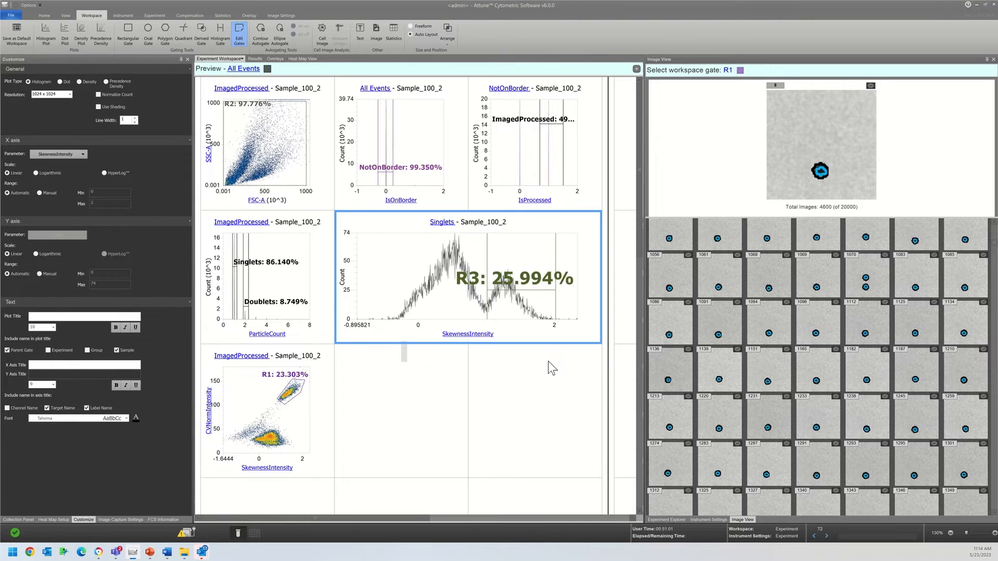
# Change the ImagedProcessed FSC-A versus SSC-A plot to a dot plot
pyautogui.click(320, 196)
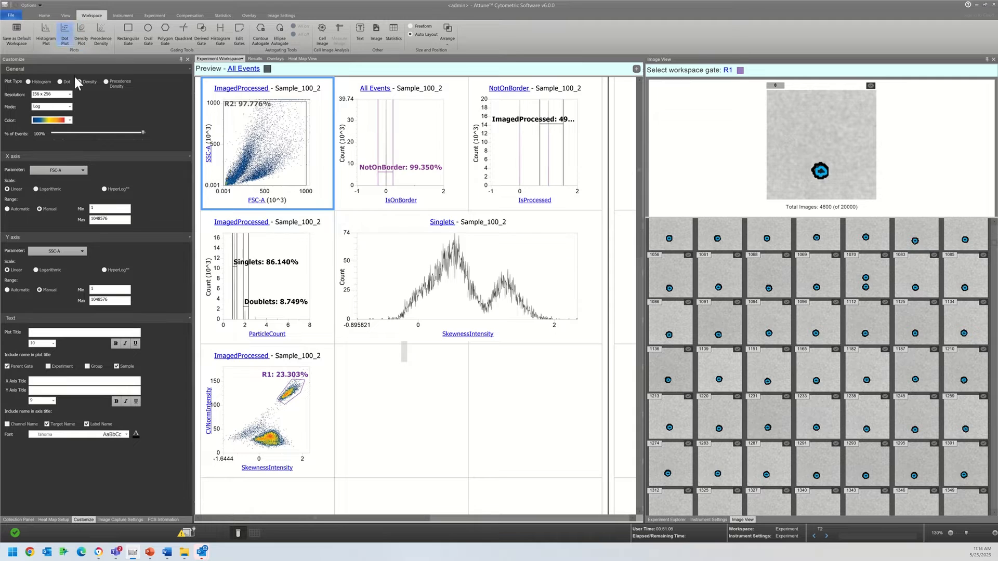
pyautogui.click(60, 81)
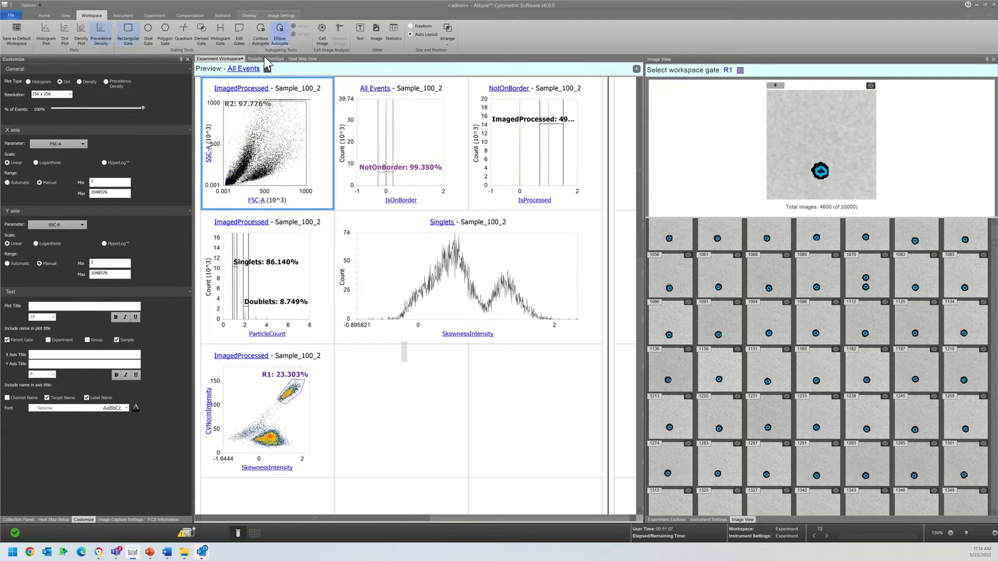
# Recolour the R1 polygon gate light blue and set the FSC-A versus SSC-A dot plot's resolution to 128 x 128
pyautogui.click(283, 409)
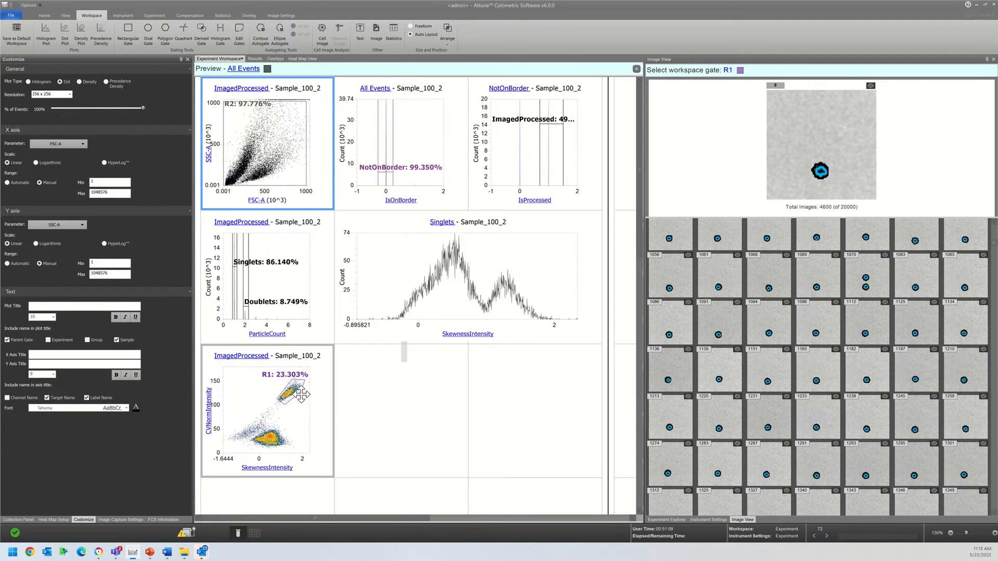
pyautogui.click(144, 137)
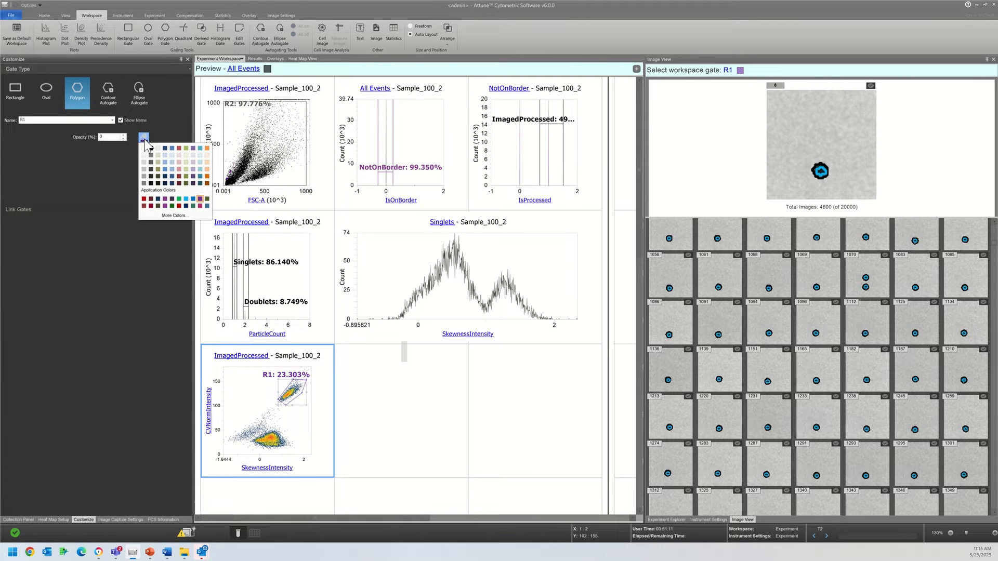
pyautogui.click(183, 200)
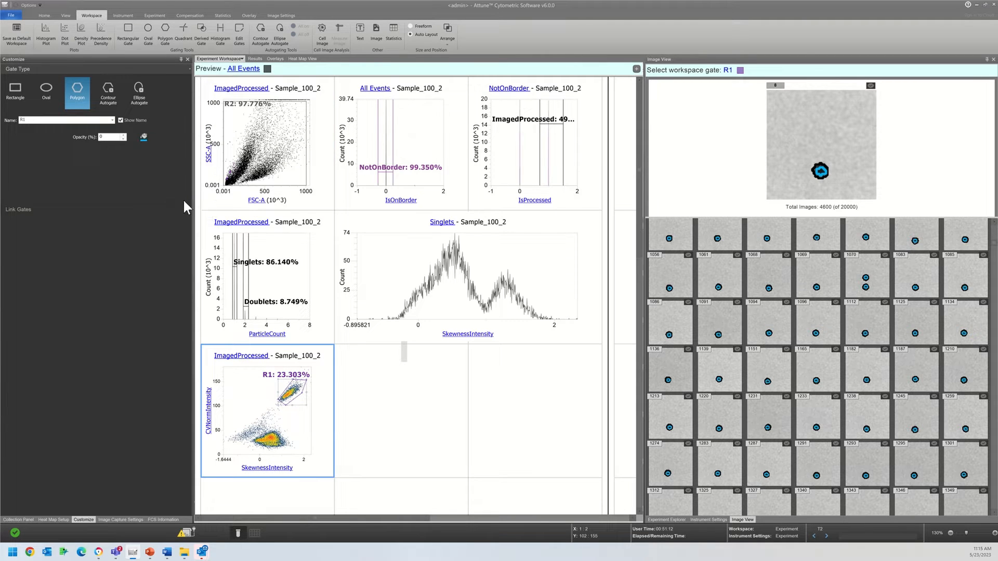
pyautogui.click(220, 161)
pyautogui.click(70, 95)
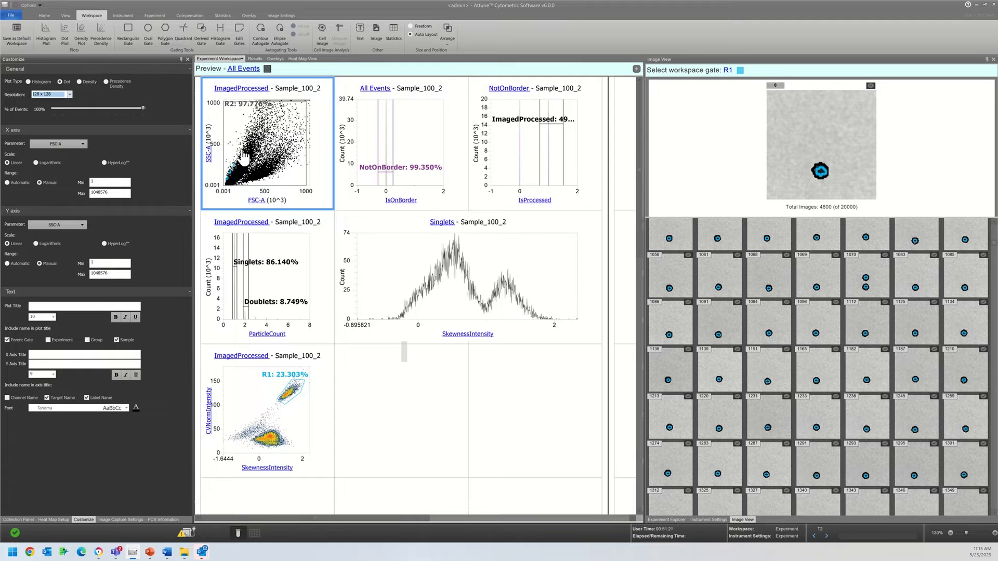
# Draw a polygon gate around the sparse low-skewness events beside the dense lower cluster in the SkewnessIntensity versus CVNormIntensity plot
pyautogui.click(260, 441)
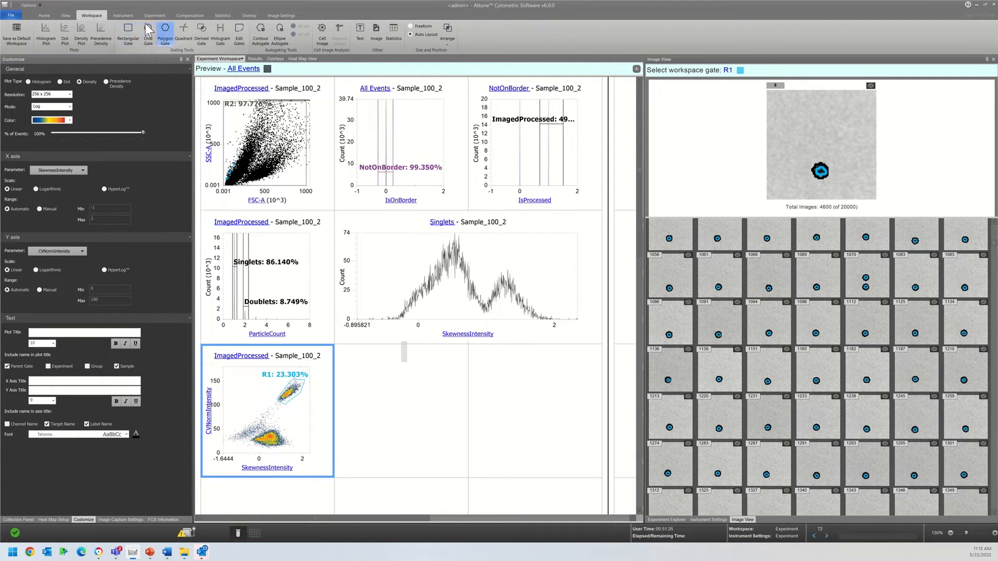
pyautogui.click(170, 33)
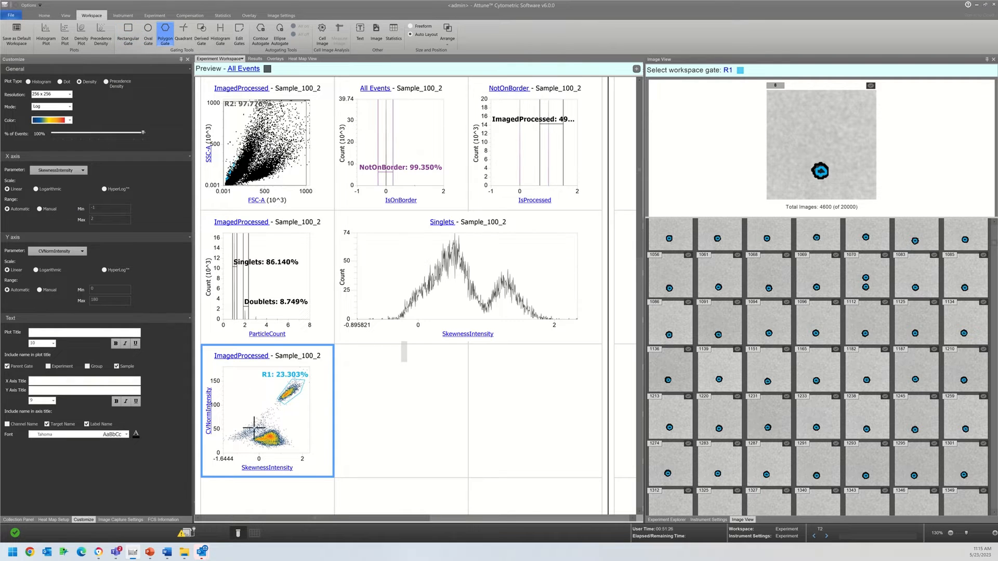
pyautogui.click(242, 438)
pyautogui.doubleClick(265, 429)
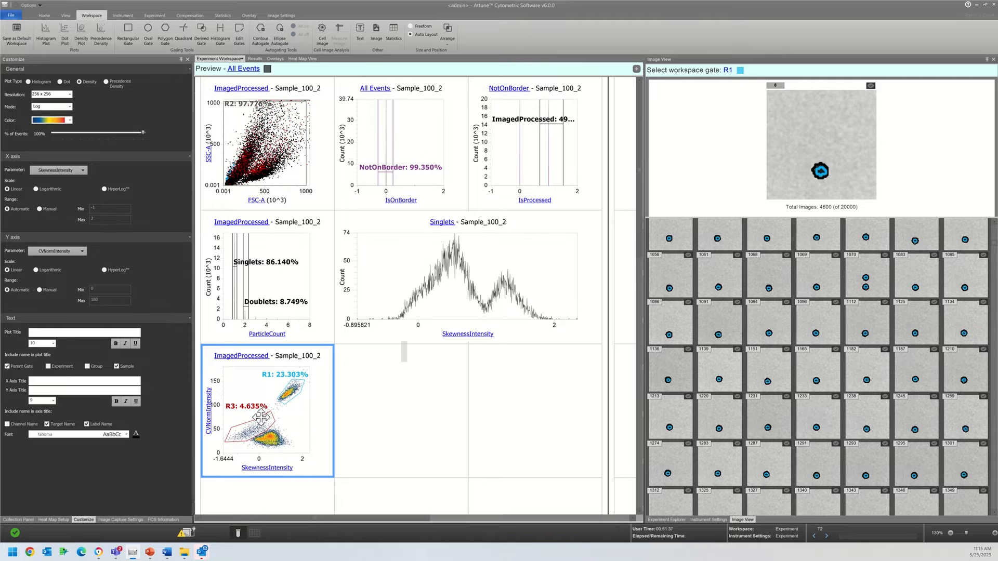
pyautogui.click(261, 417)
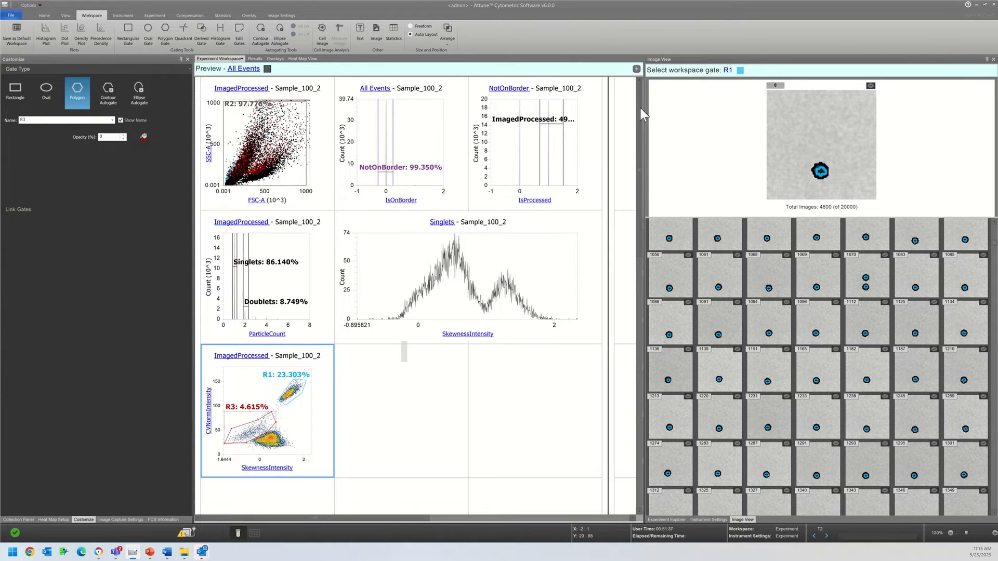
# Display the images of the R3 polygon gate, hide the masks and examine the unmasked cells
pyautogui.click(730, 73)
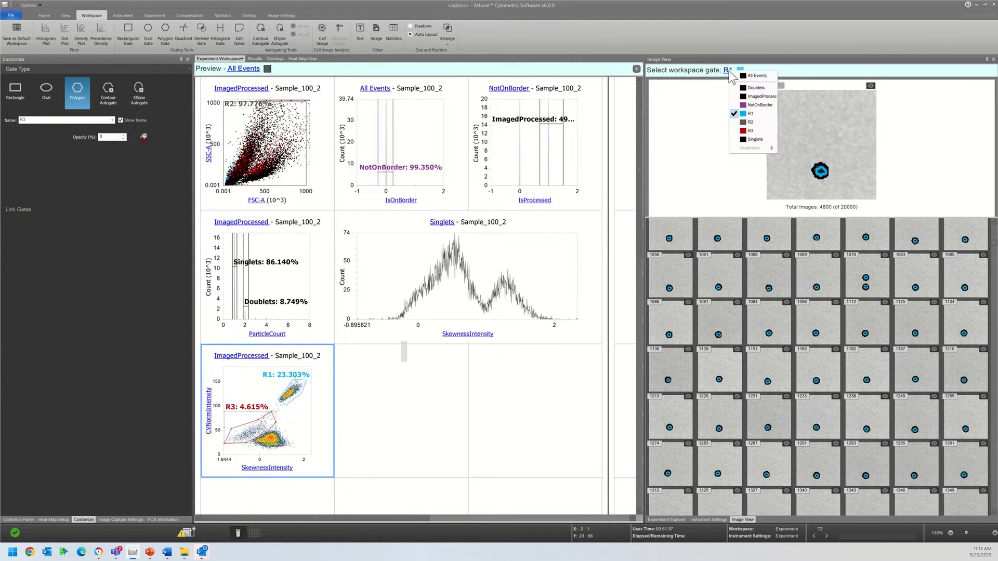
pyautogui.click(743, 139)
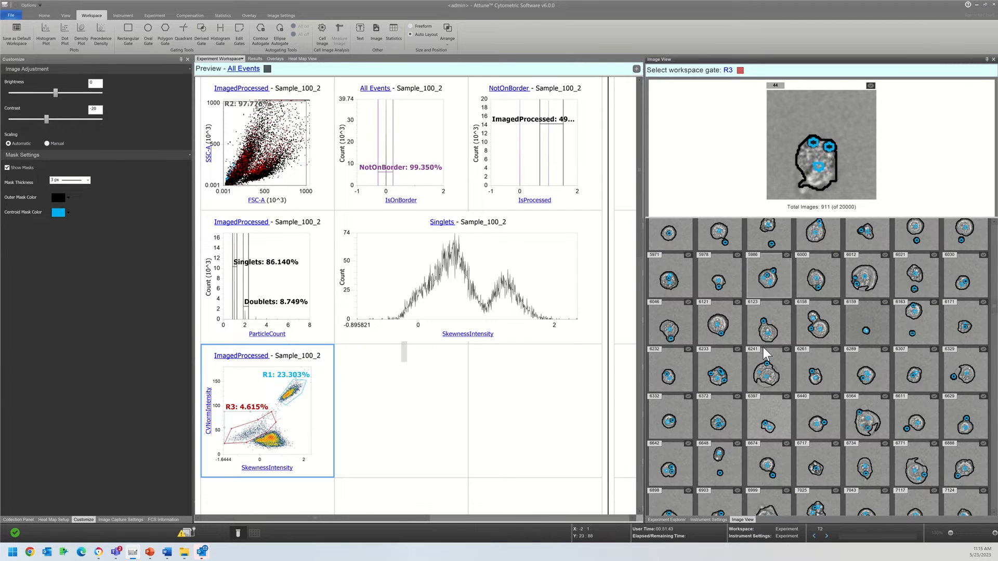
pyautogui.click(6, 168)
pyautogui.scroll(-5, 772, 345)
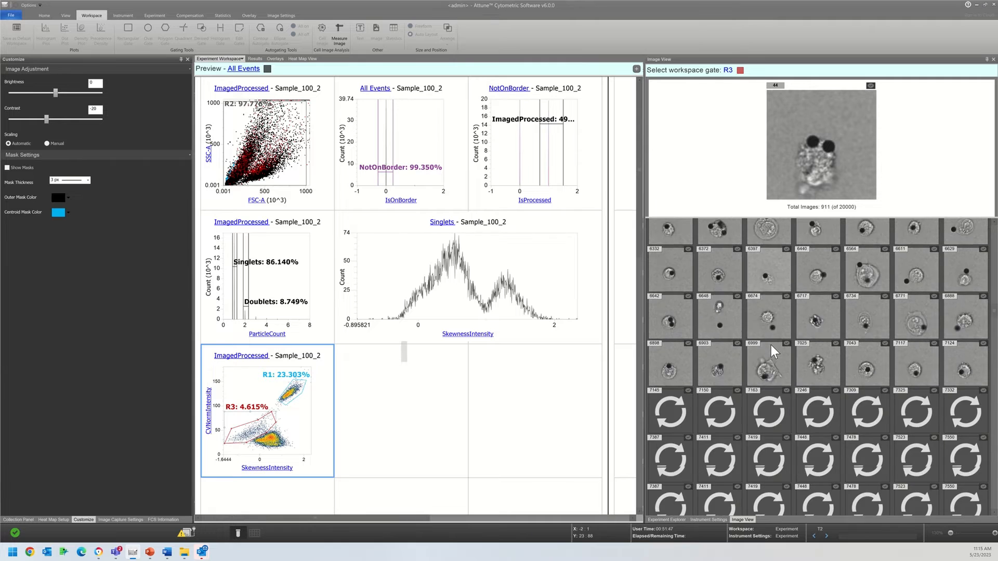
pyautogui.scroll(-3, 771, 345)
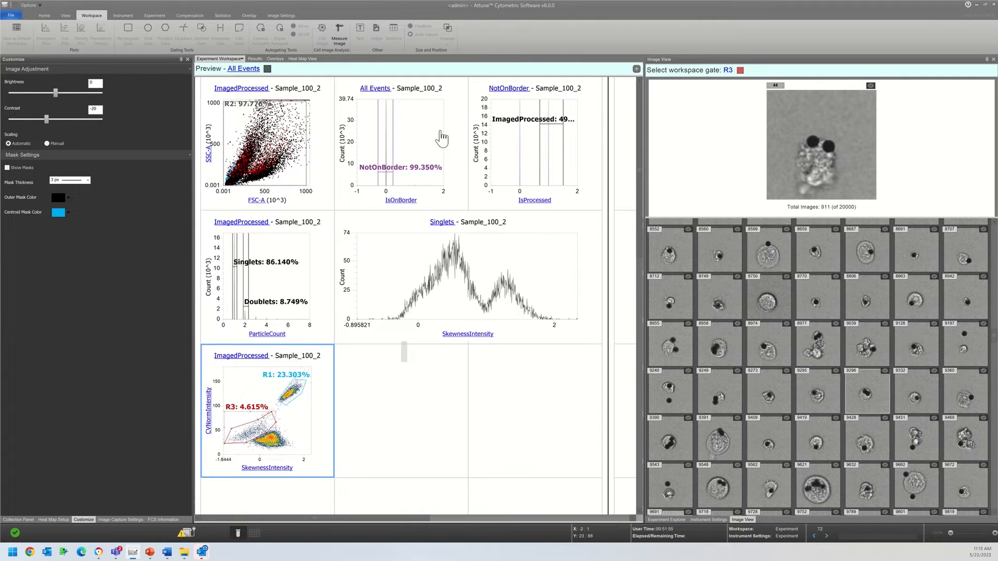
# Draw a polygon gate around the dense lower cluster in the SkewnessIntensity versus CVNormIntensity plot
pyautogui.scroll(-5, 840, 323)
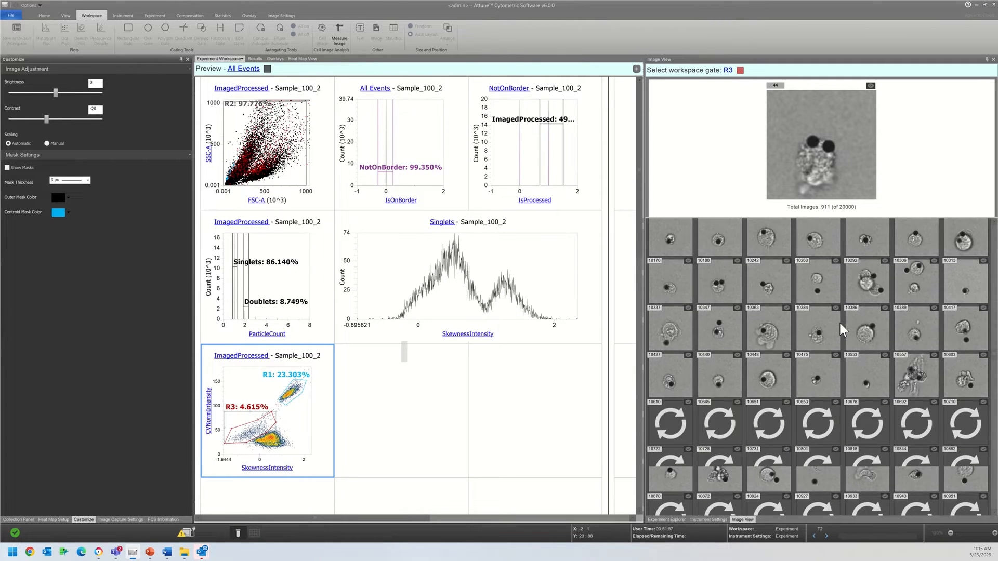
pyautogui.scroll(-2, 840, 322)
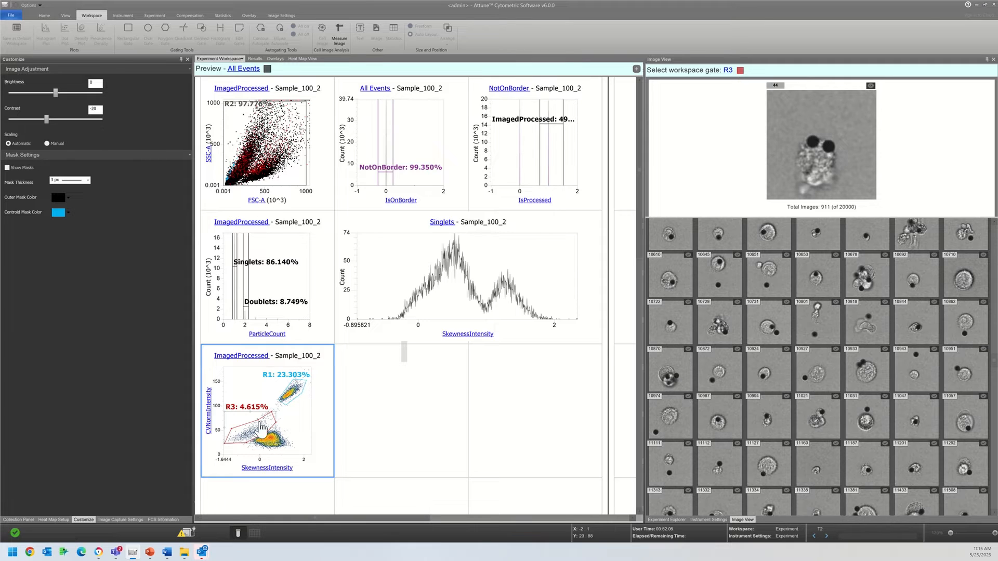
pyautogui.click(276, 445)
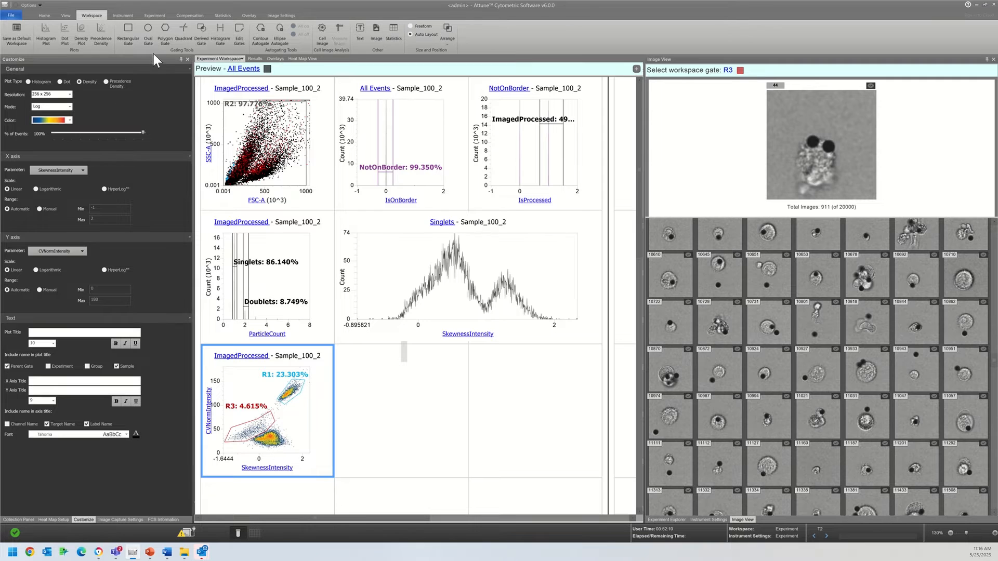
pyautogui.click(164, 31)
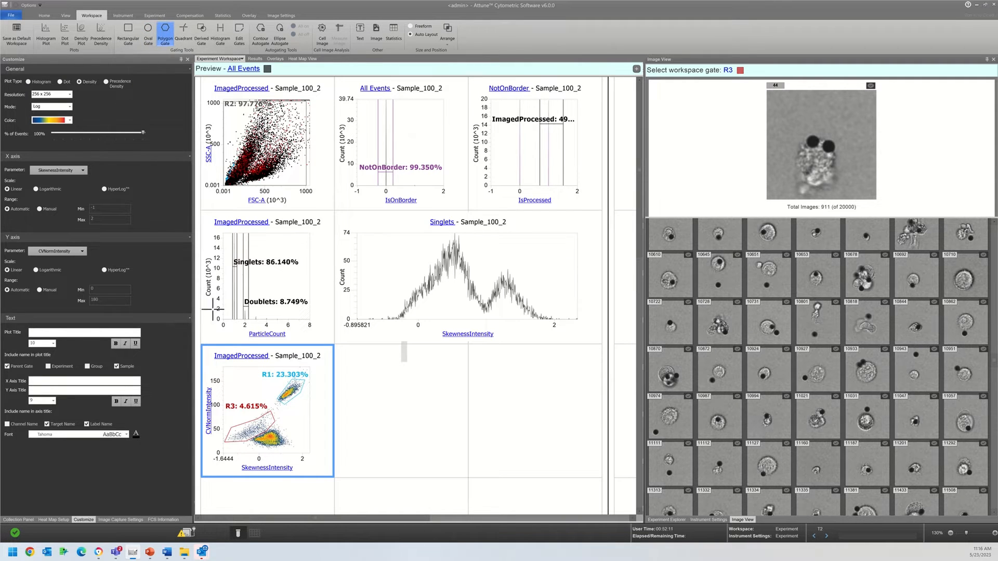
pyautogui.click(258, 452)
pyautogui.doubleClick(284, 442)
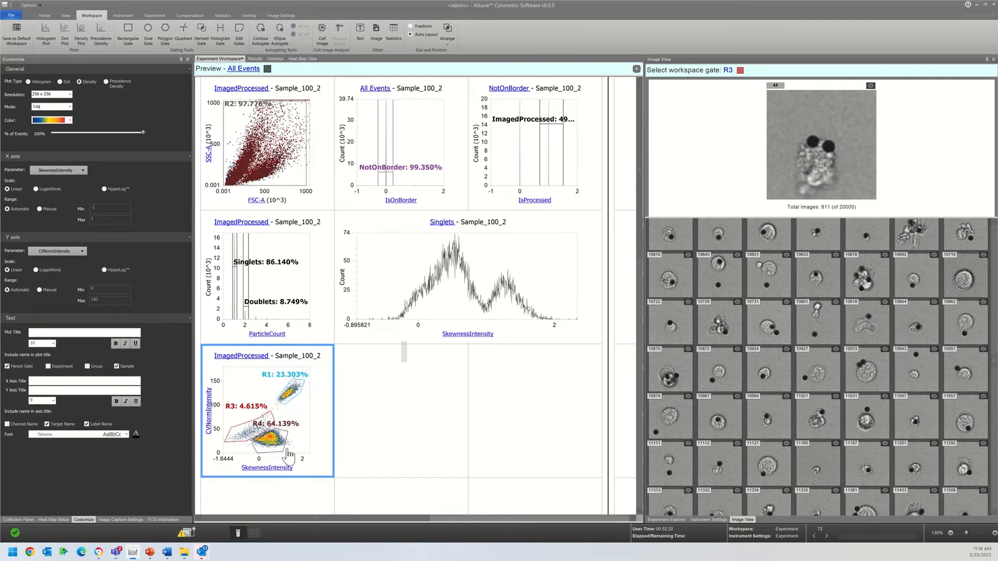
# Display the images of the R4 polygon gate and enlarge that gate around the dense lower cluster
pyautogui.click(727, 70)
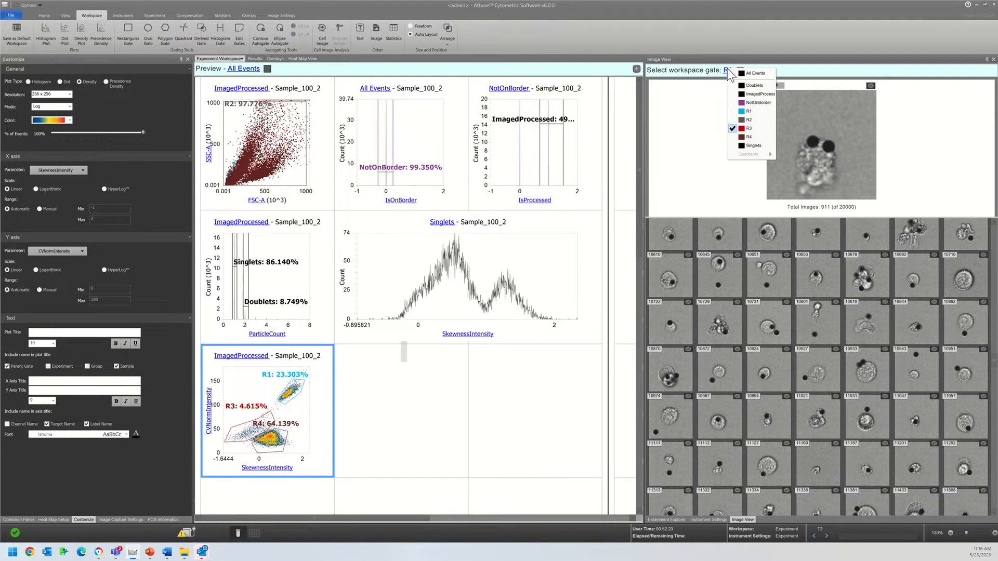
pyautogui.click(755, 136)
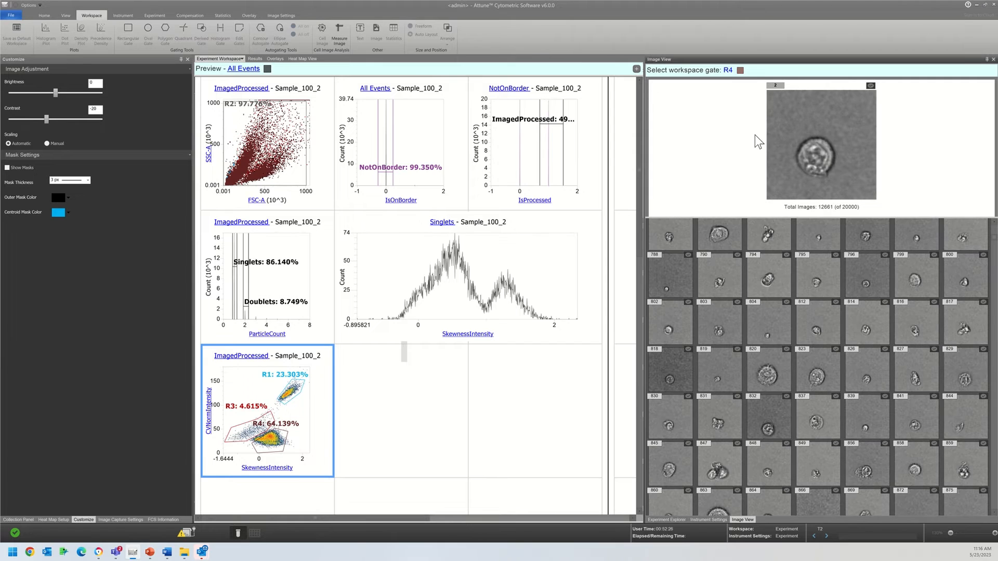
pyautogui.scroll(1, 782, 366)
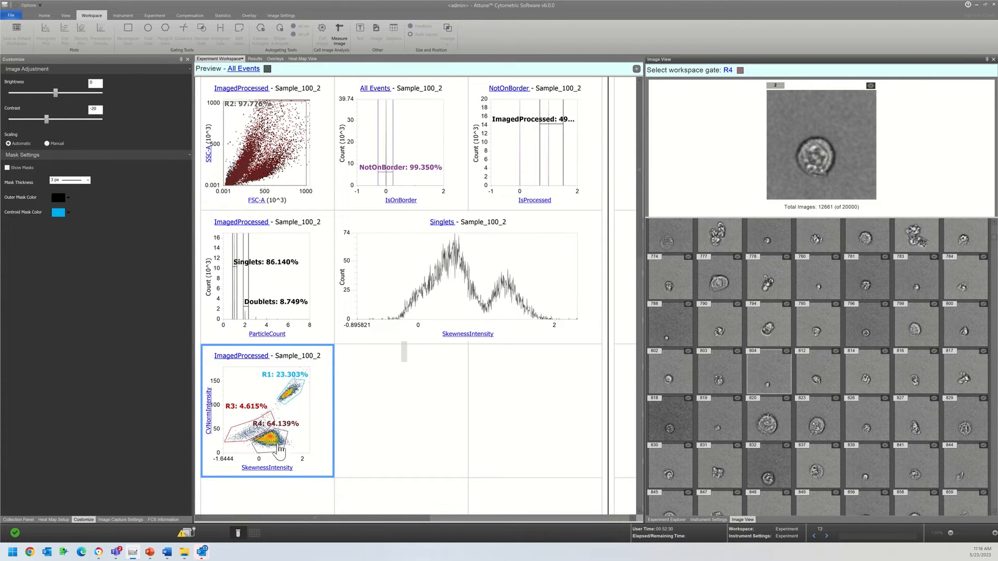
pyautogui.click(288, 440)
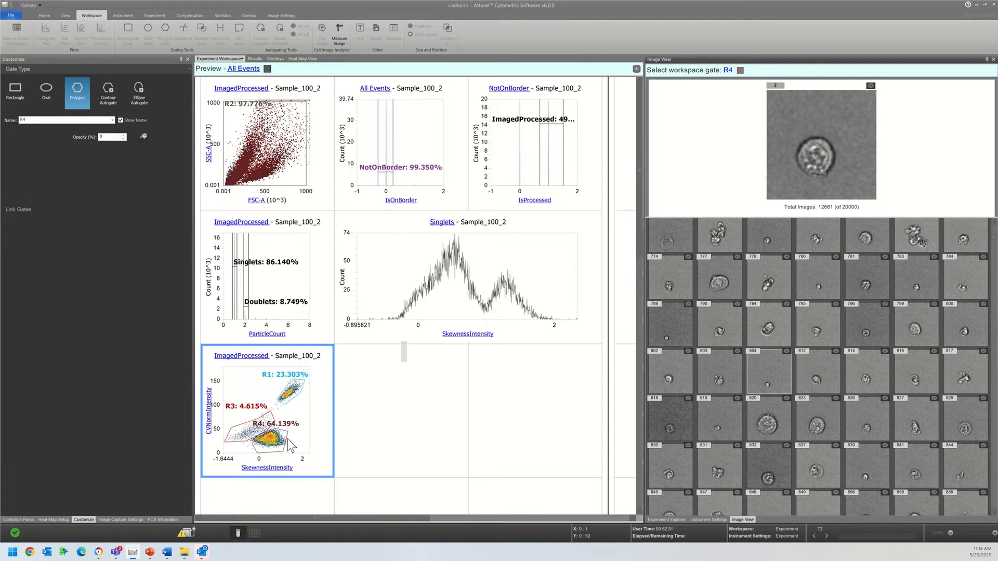
# Rename the R3 polygon gate as Cells&Beads and the R1 polygon gate as Beads
pyautogui.click(239, 425)
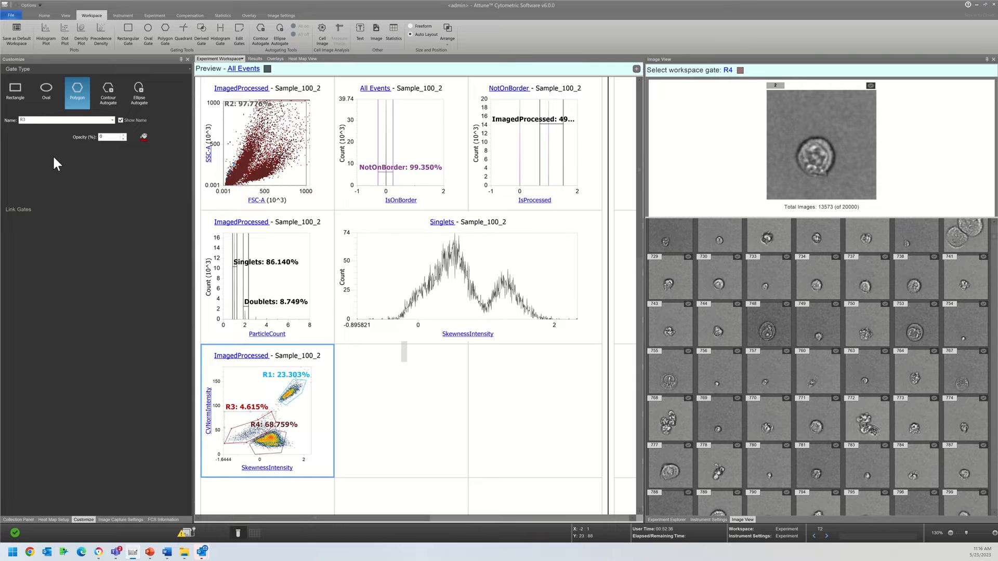
pyautogui.doubleClick(35, 121)
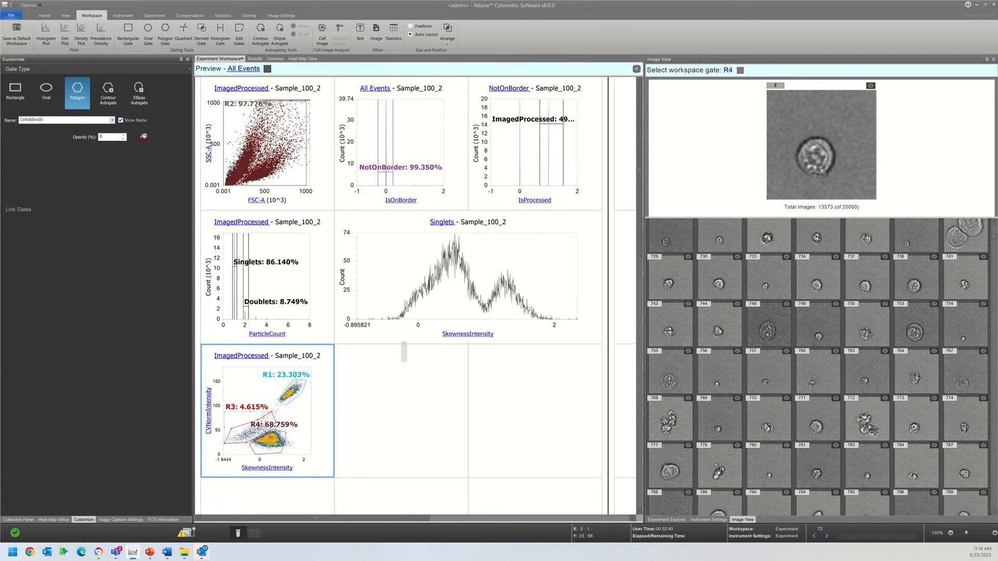
pyautogui.click(307, 394)
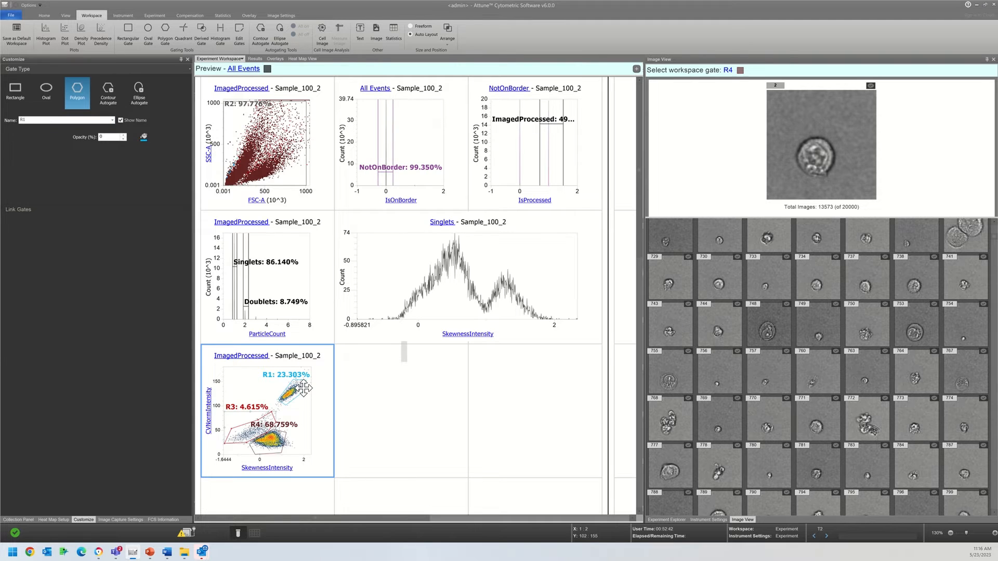
pyautogui.doubleClick(33, 119)
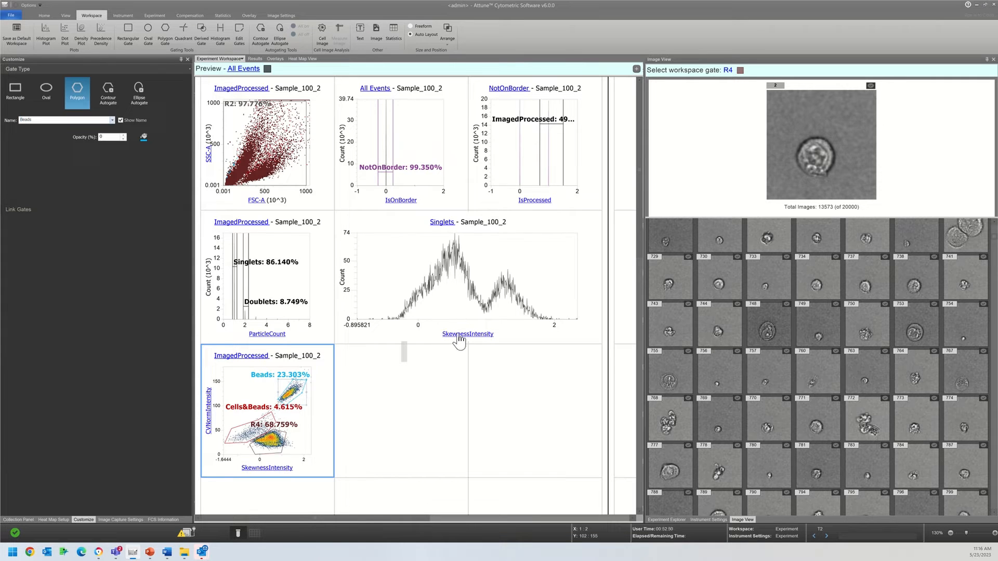
# Set the SkewnessIntensity histogram's parent gate to Doublets and its resolution to 128 x 128
pyautogui.click(442, 228)
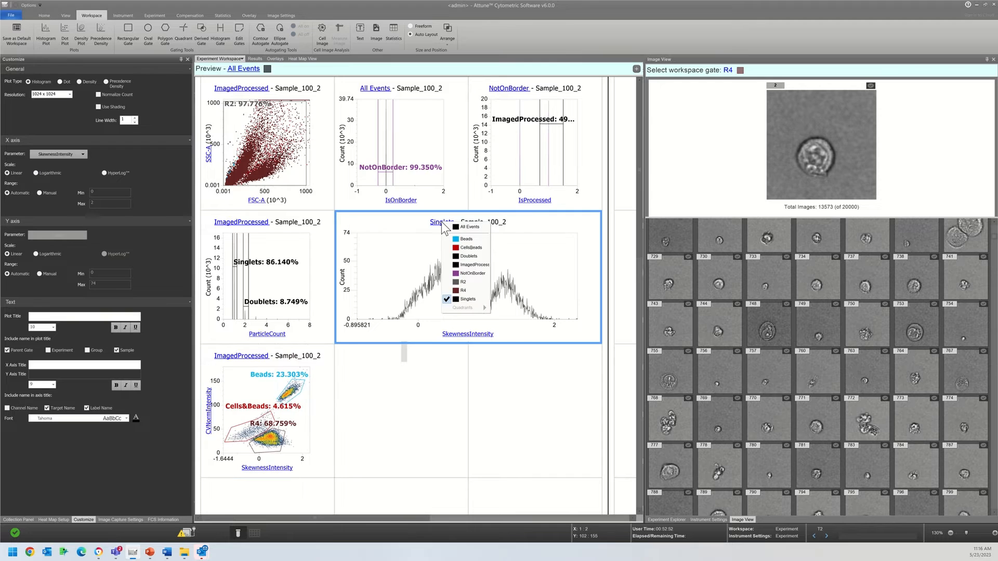
pyautogui.click(460, 256)
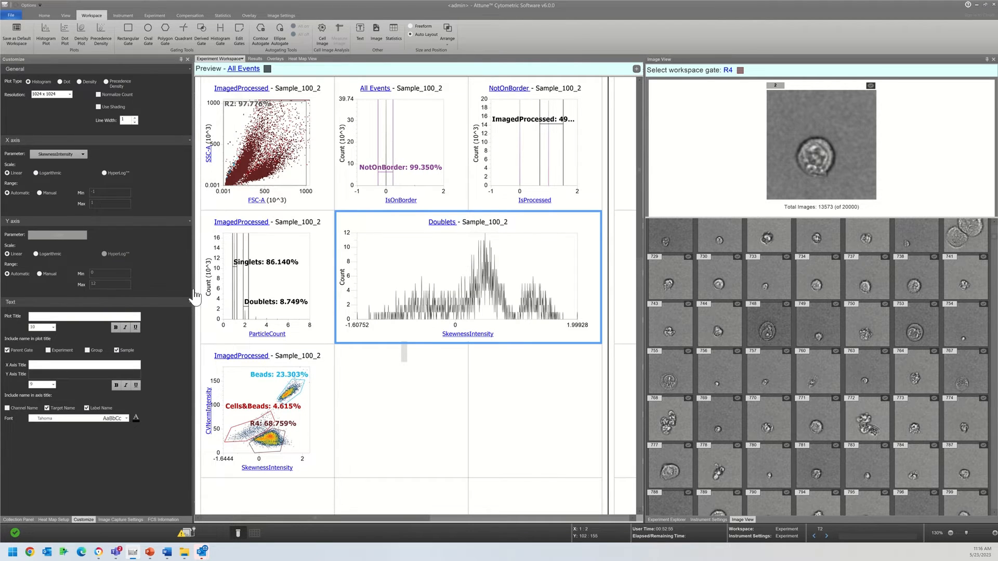
pyautogui.click(44, 95)
pyautogui.click(39, 106)
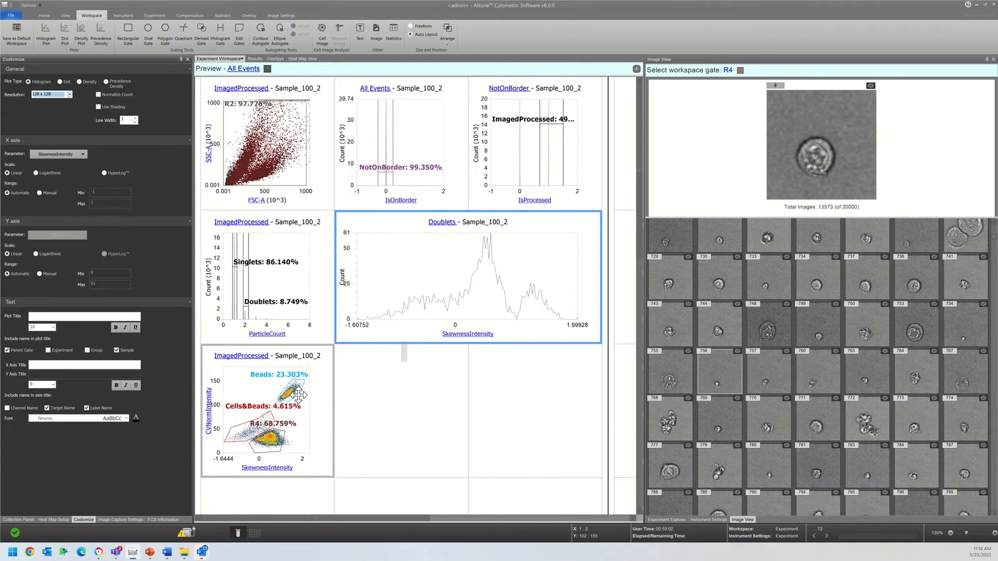
# Change the Doublets histogram's X axis parameter to the shape feature EccentricityPercent
pyautogui.click(486, 336)
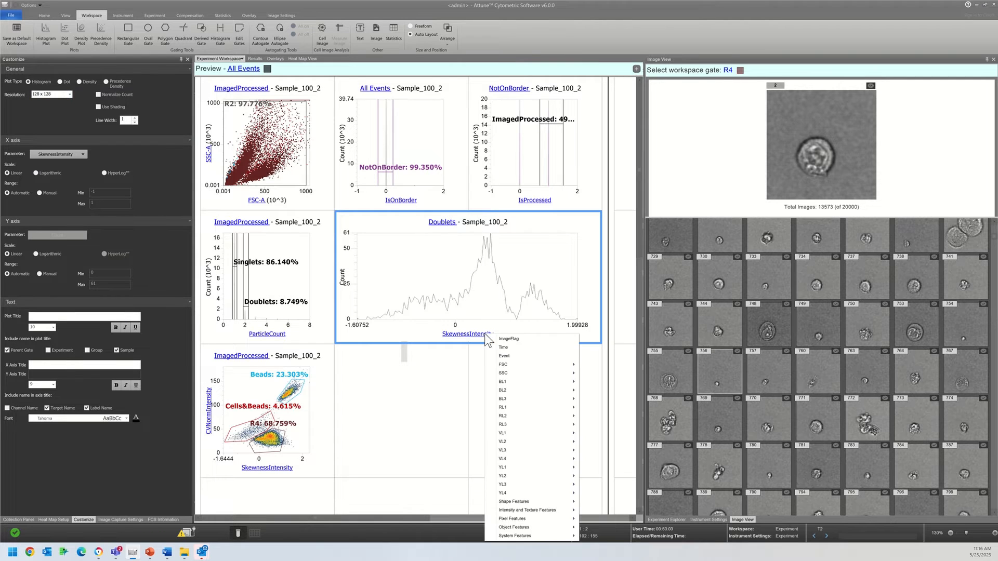
pyautogui.moveTo(566, 502)
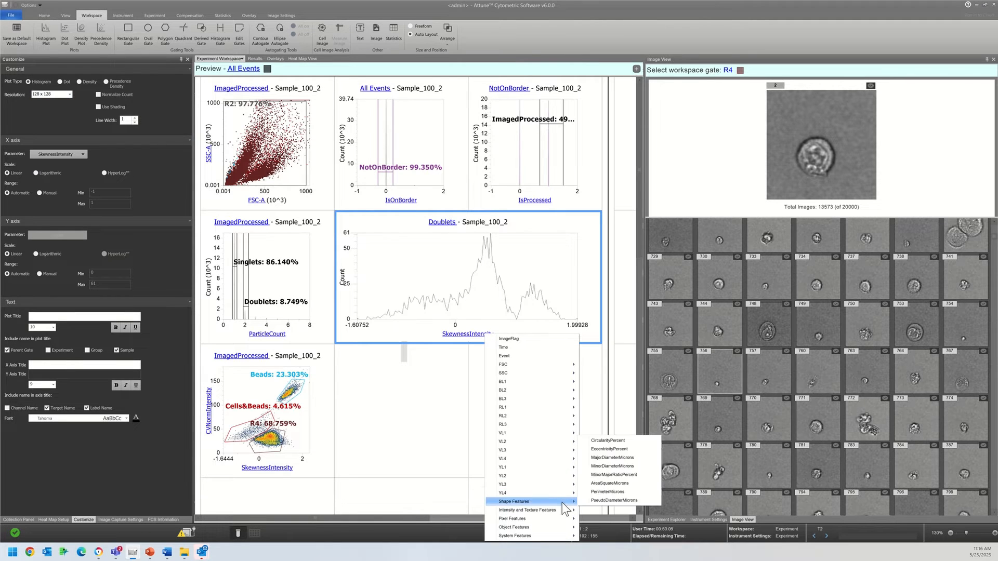
pyautogui.click(610, 450)
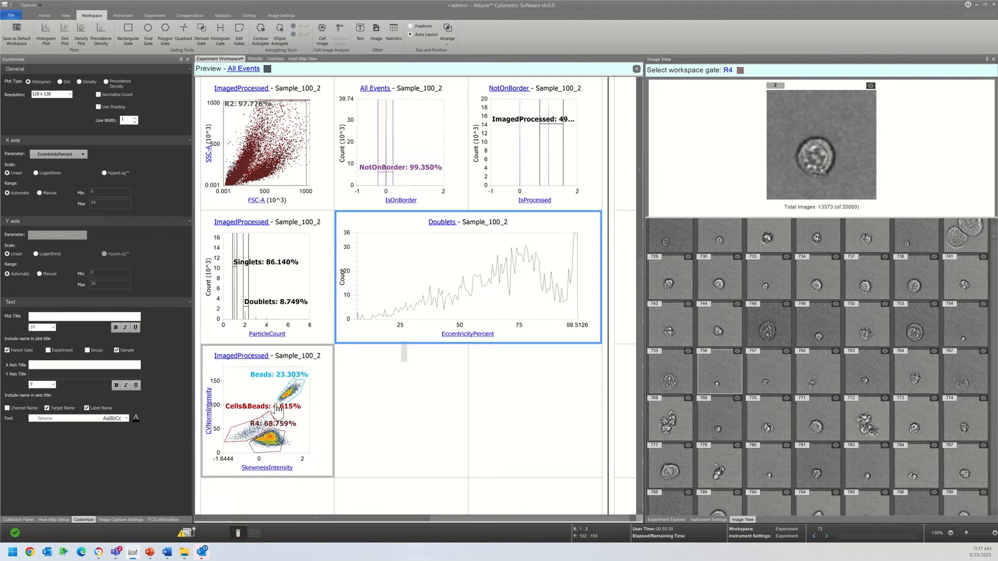
# Draw a histogram gate over the high-eccentricity peak from about 95 to 100 in the Doublets EccentricityPercent histogram
pyautogui.click(246, 425)
pyautogui.click(245, 429)
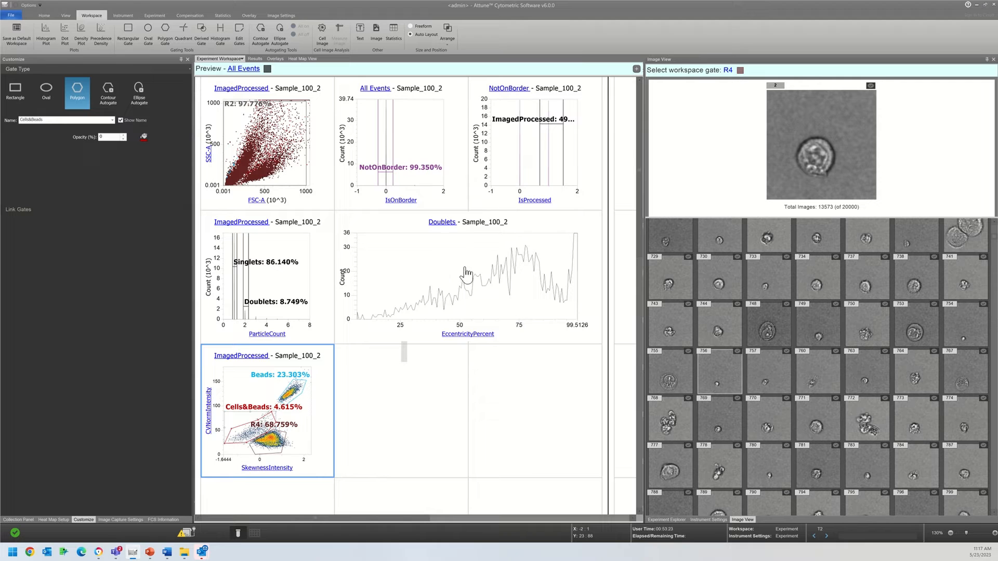
pyautogui.click(220, 32)
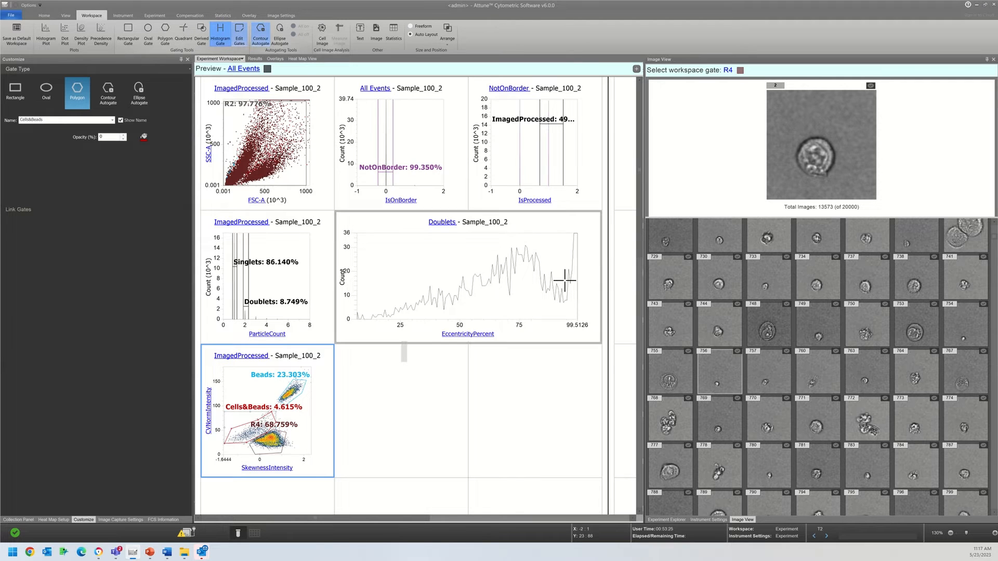
pyautogui.moveTo(565, 280); pyautogui.dragTo(578, 281)
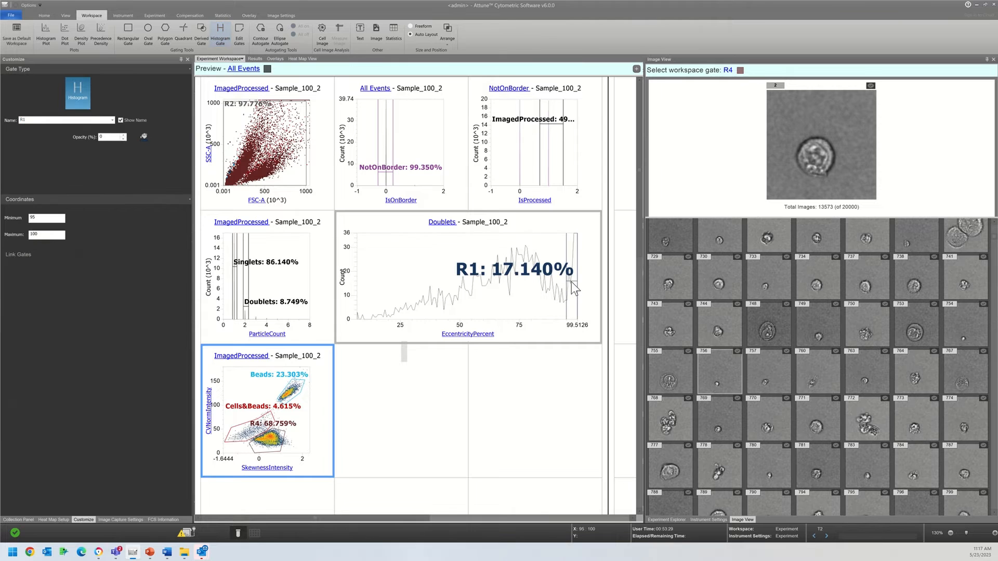
# Display the images of the R1 histogram gate and examine the high-eccentricity doublets
pyautogui.click(728, 71)
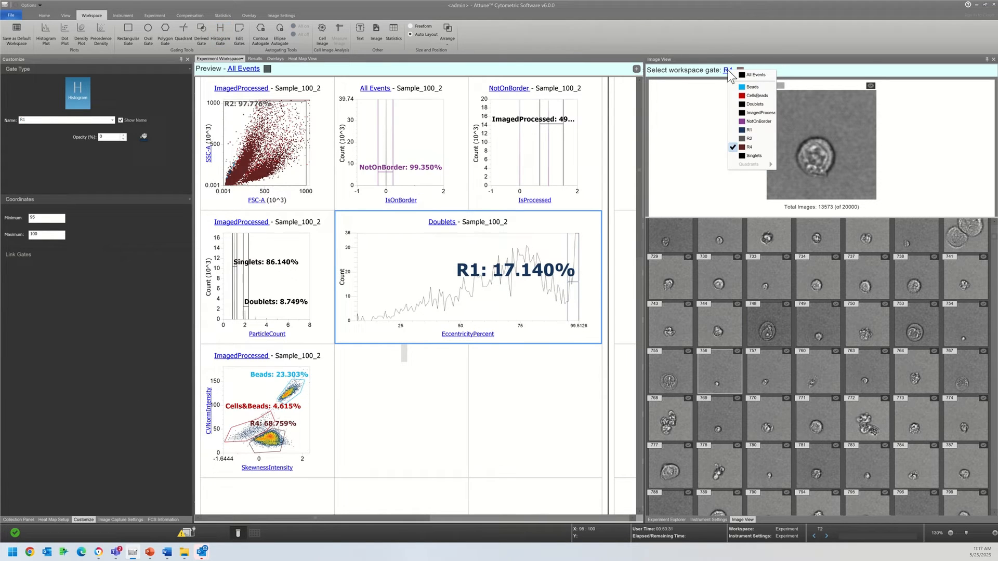
pyautogui.click(741, 131)
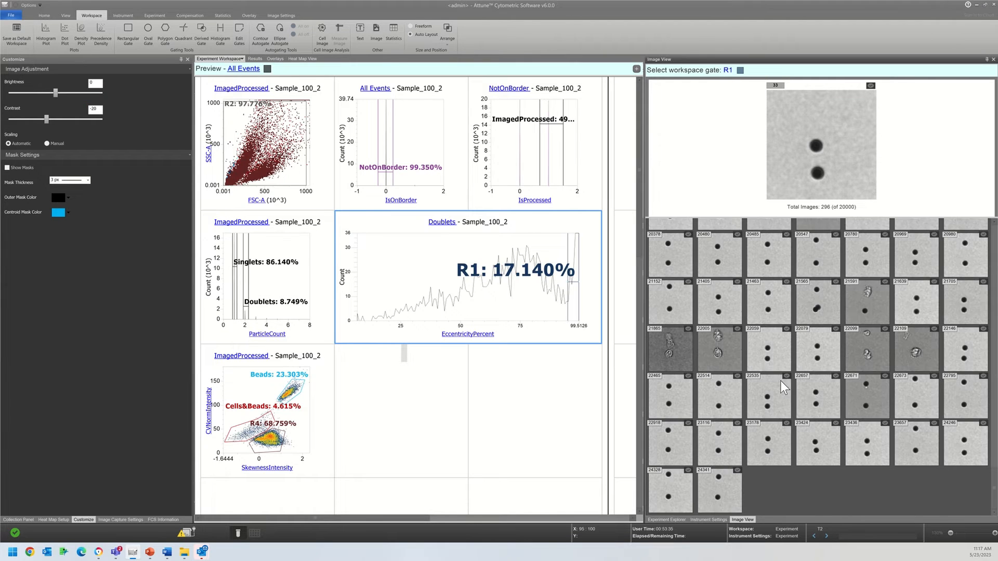
pyautogui.scroll(5, 781, 380)
pyautogui.scroll(3, 780, 381)
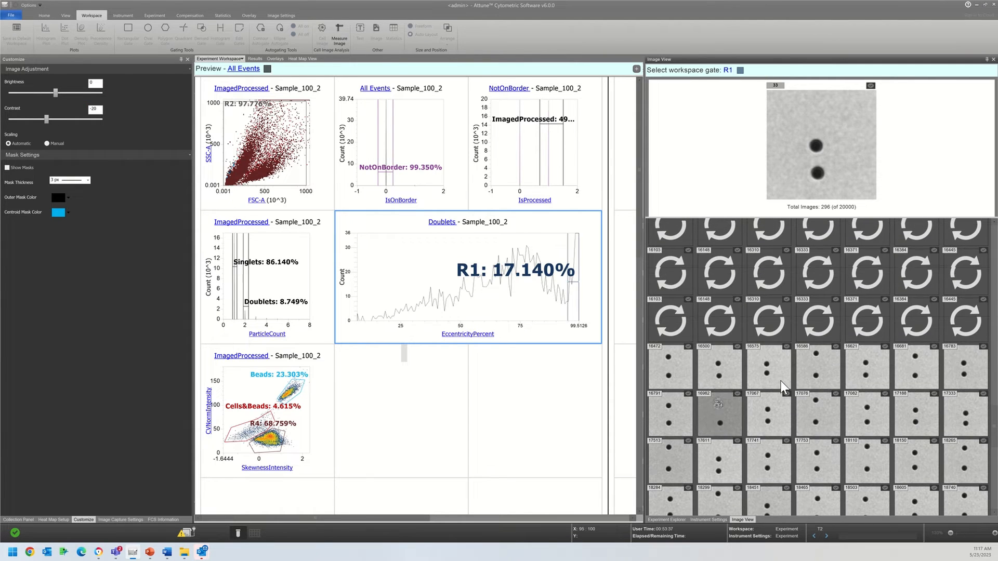
# Move the R1 histogram gate to the 68 to 72 eccentricity range and show the masks on its images
pyautogui.moveTo(574, 282); pyautogui.dragTo(508, 281)
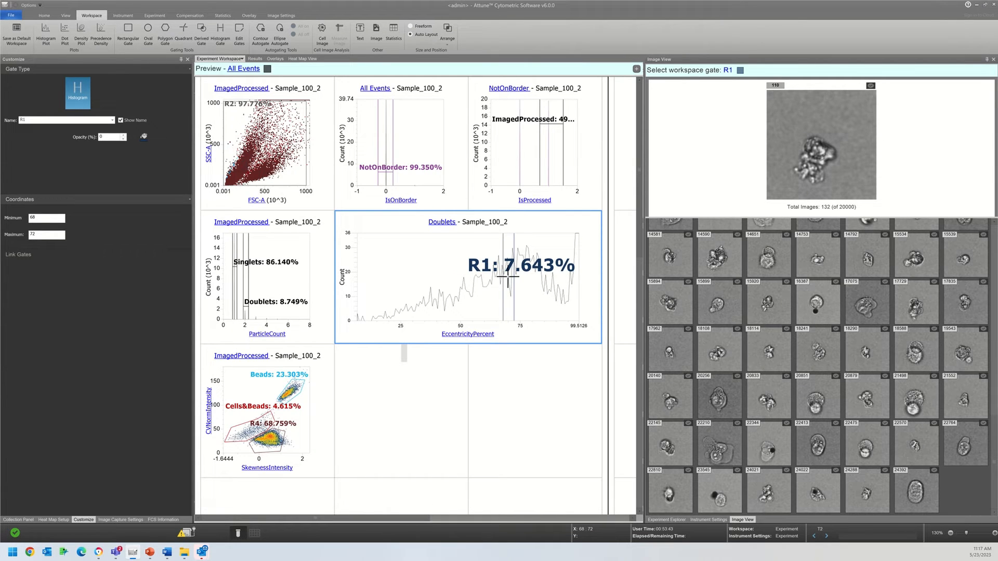
pyautogui.scroll(1, 976, 386)
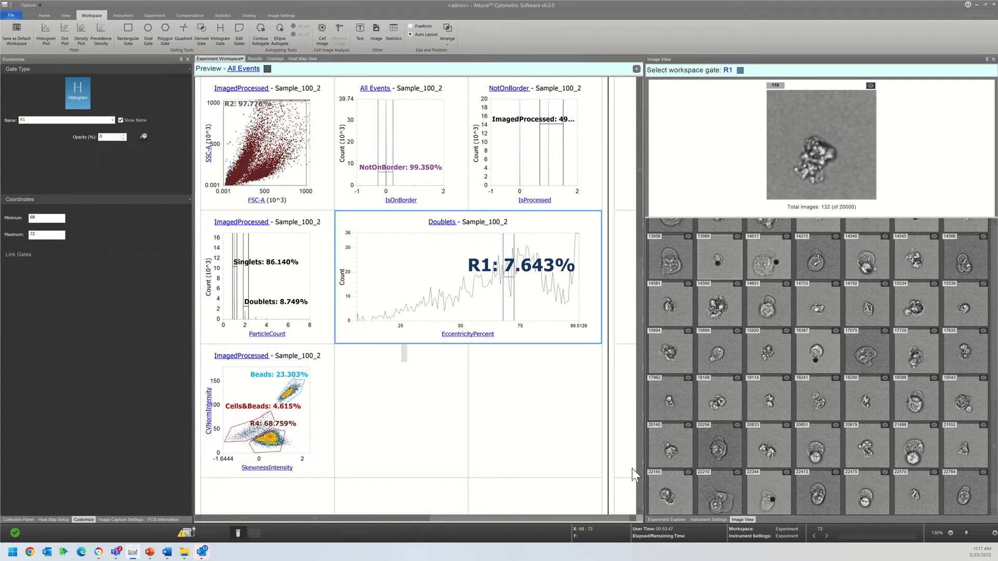
pyautogui.click(799, 408)
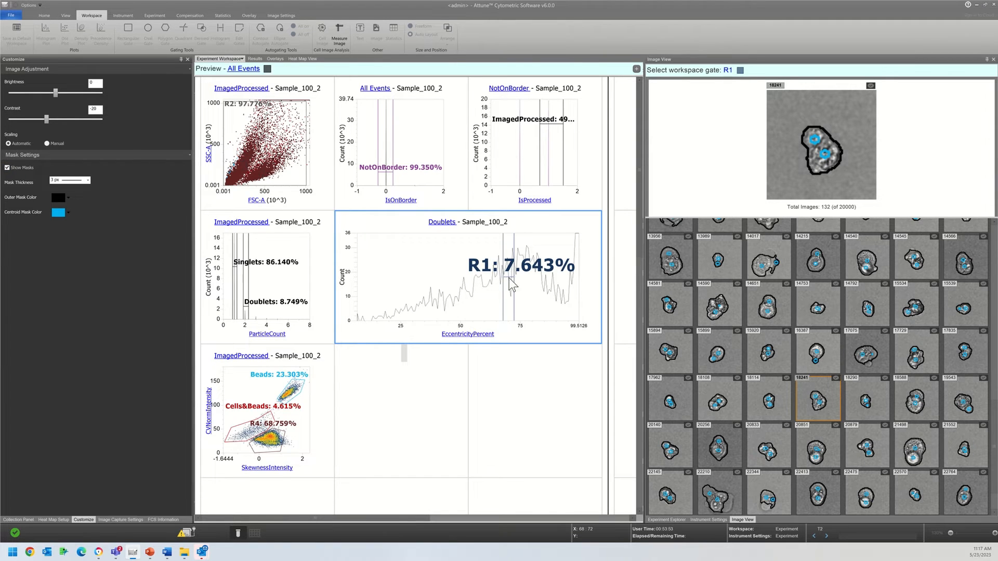
# Move the R1 histogram gate to the 40 to 44 eccentricity range and hide the masks on its images
pyautogui.moveTo(508, 279); pyautogui.dragTo(427, 269)
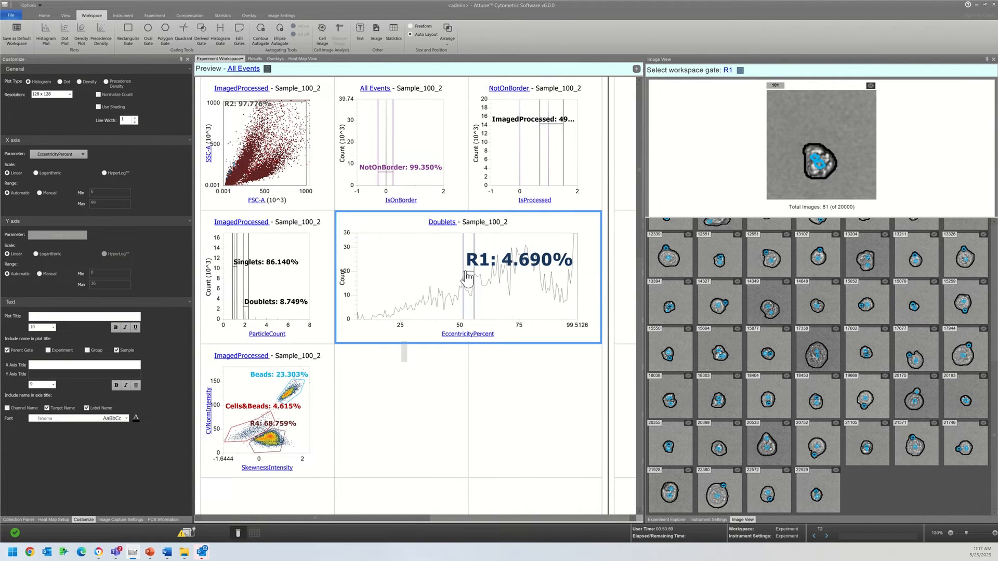
pyautogui.moveTo(467, 274); pyautogui.dragTo(441, 269)
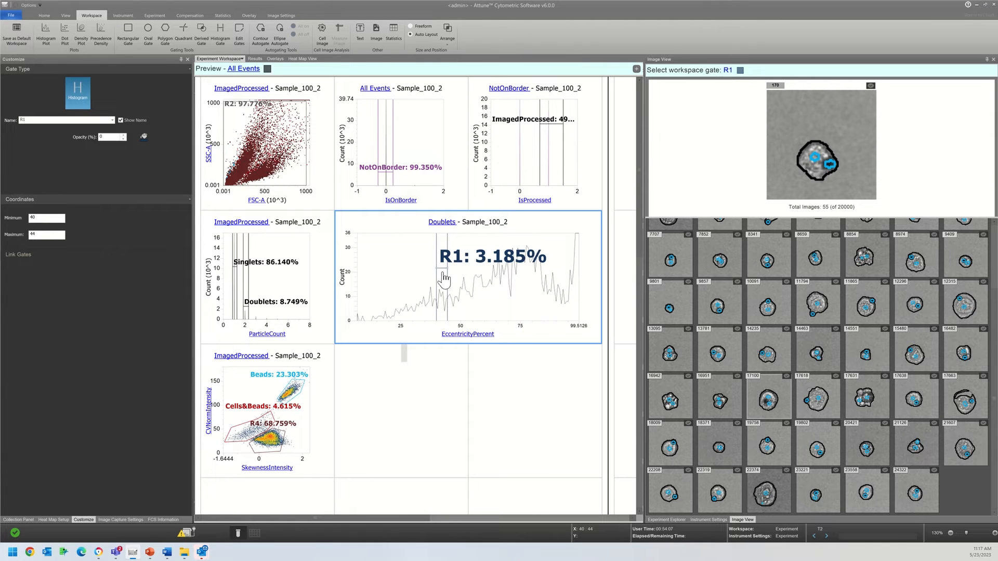
pyautogui.click(460, 285)
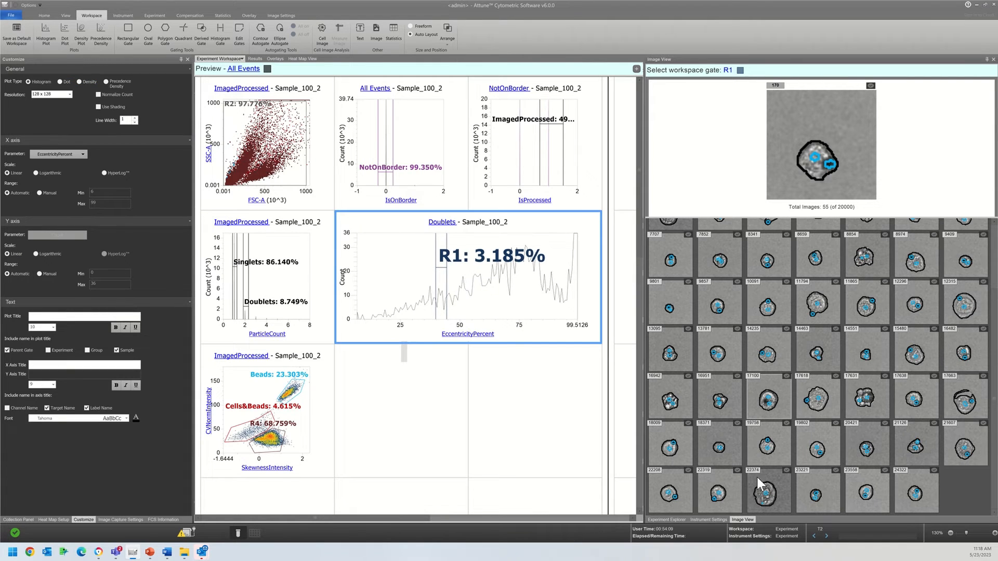
pyautogui.click(740, 519)
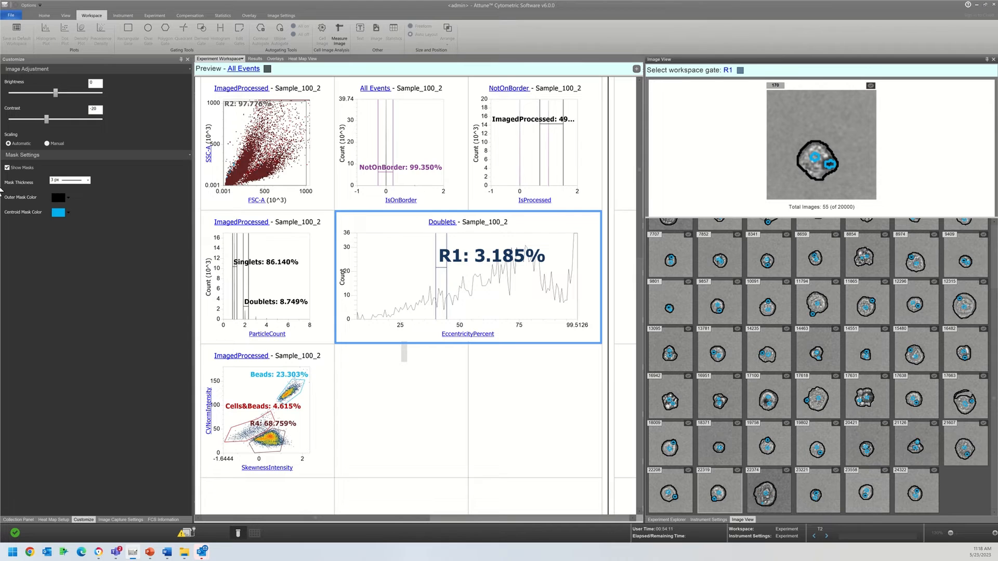
pyautogui.click(8, 168)
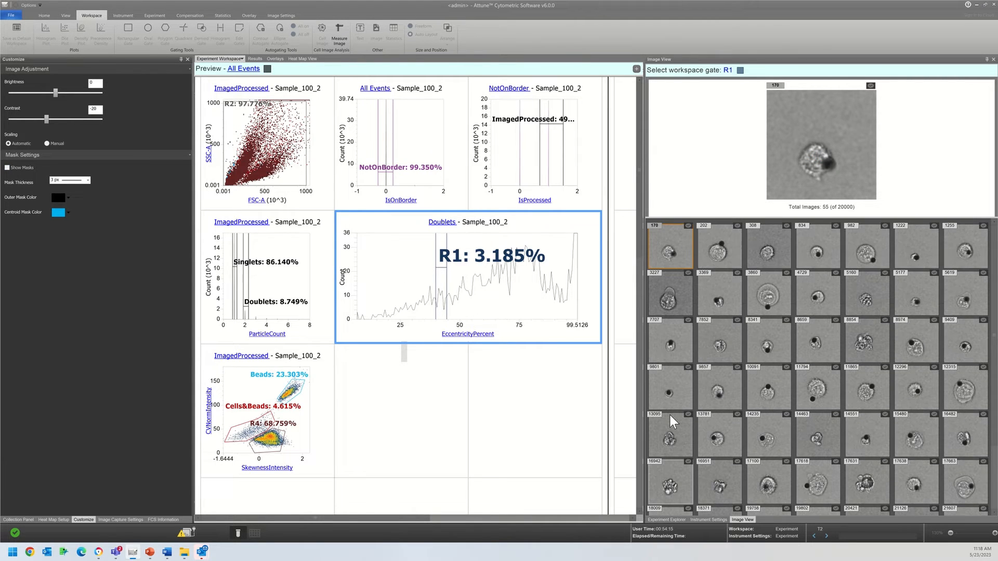
# Switch the EccentricityPercent histogram to the Cells&Beads gate and examine the R1 images at 94 to 99, 85 to 90 and 28 to 33
pyautogui.click(447, 290)
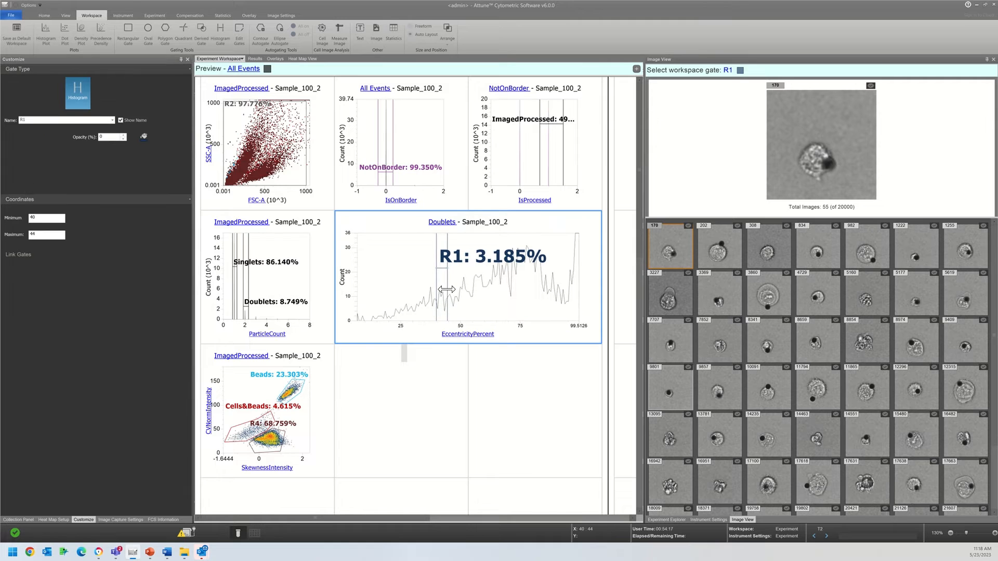
pyautogui.click(442, 224)
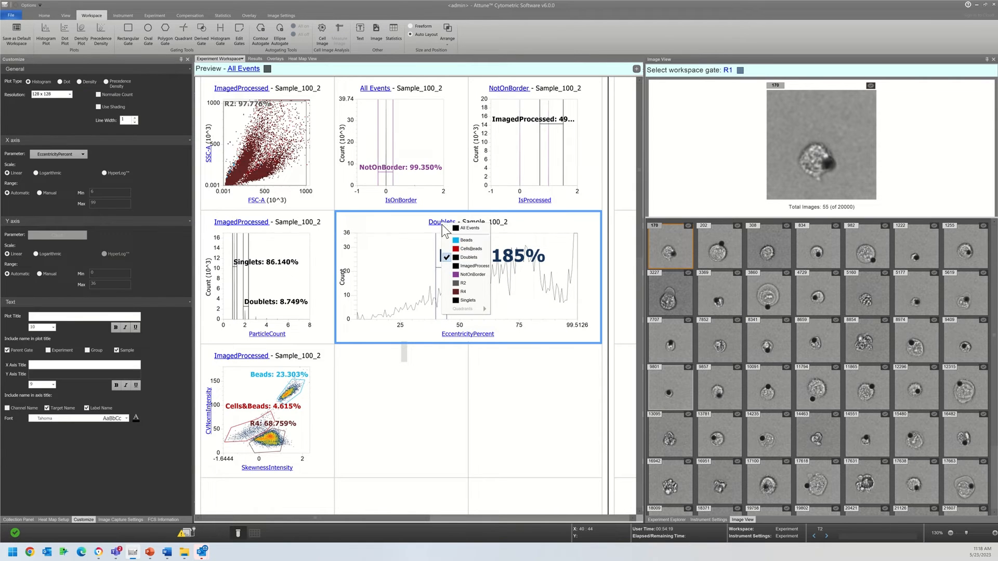
pyautogui.click(453, 253)
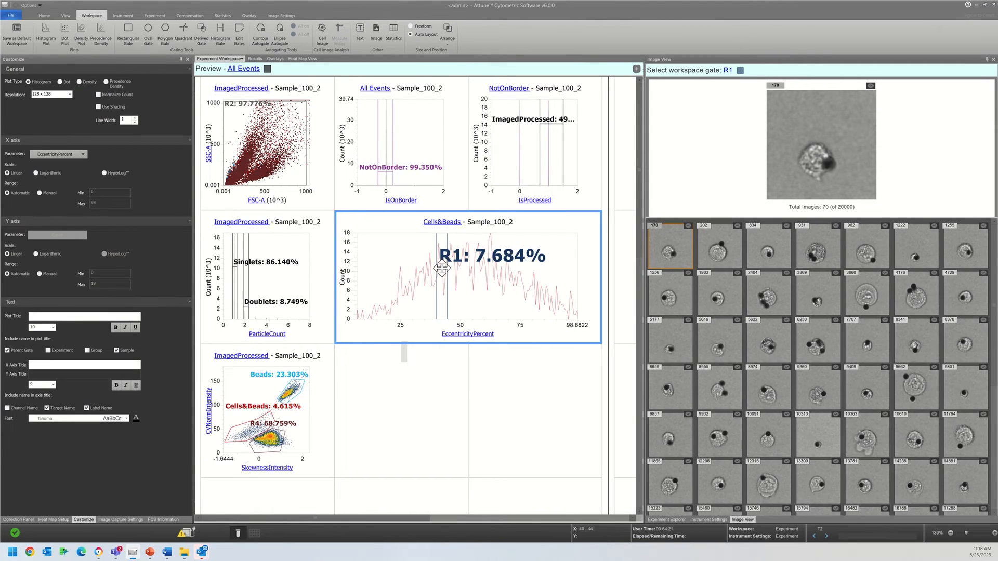
pyautogui.moveTo(442, 267); pyautogui.dragTo(577, 259)
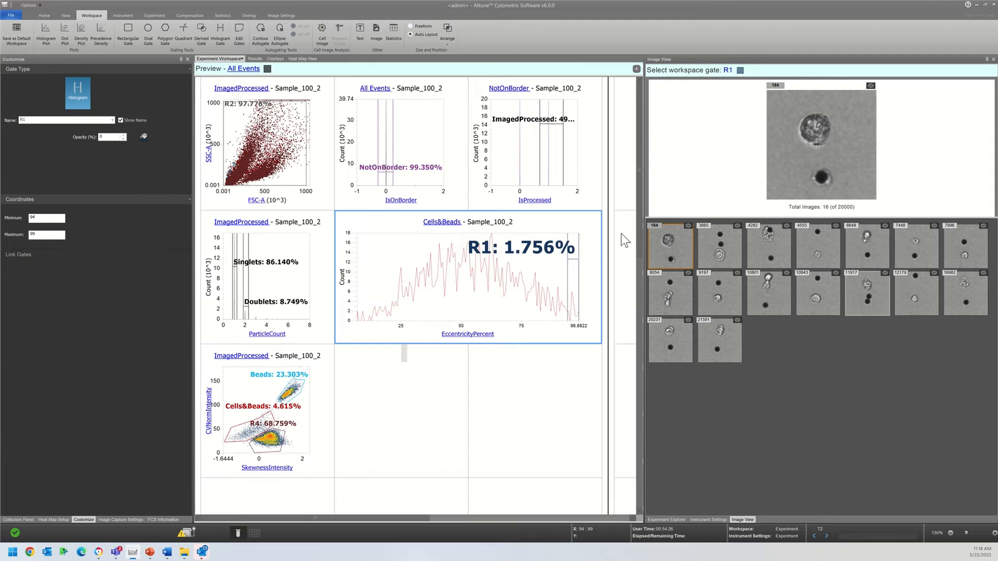
pyautogui.moveTo(573, 266); pyautogui.dragTo(550, 258)
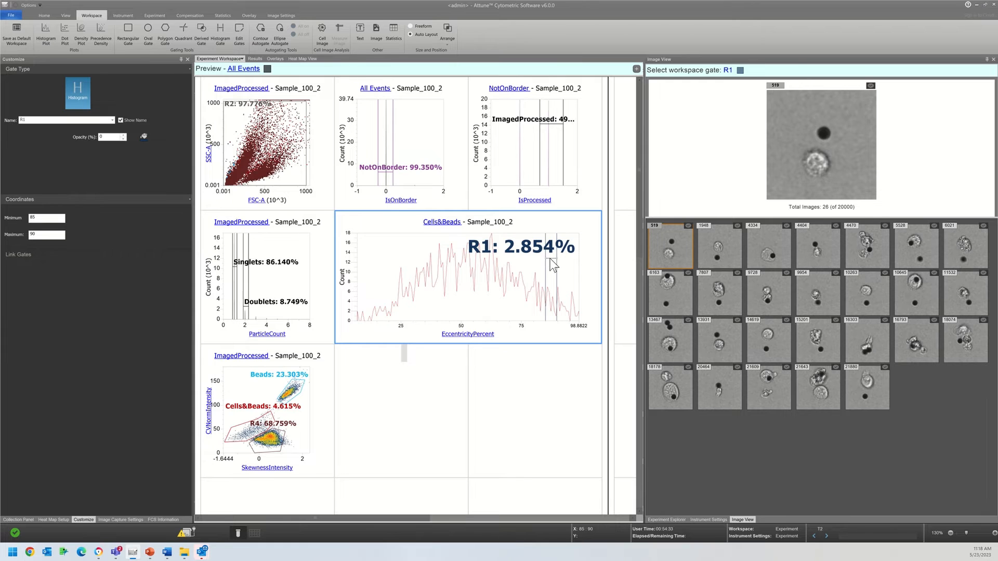
pyautogui.moveTo(549, 259); pyautogui.dragTo(415, 251)
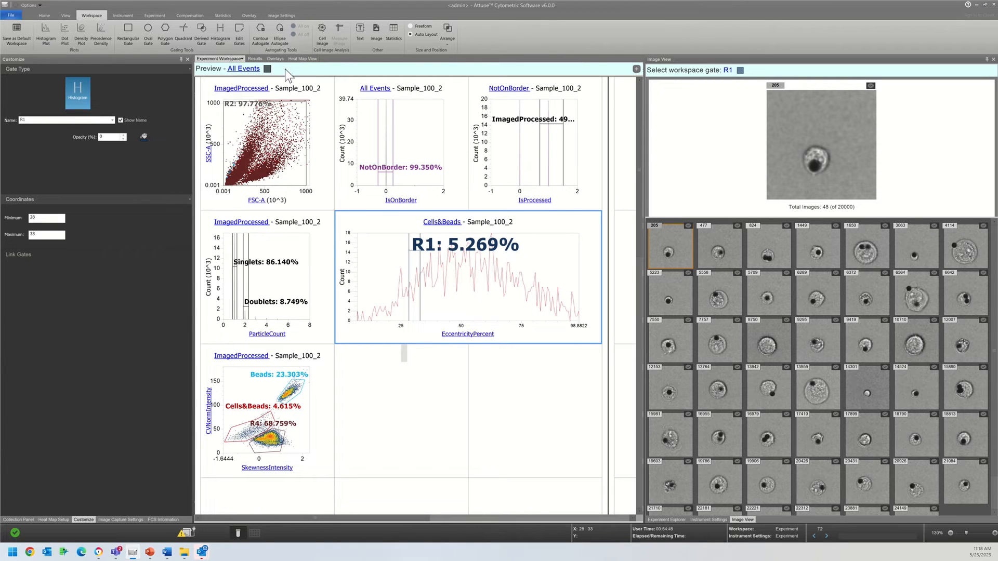
# Delete the R1 gate from the workspace's list of gates
pyautogui.click(242, 32)
pyautogui.click(582, 214)
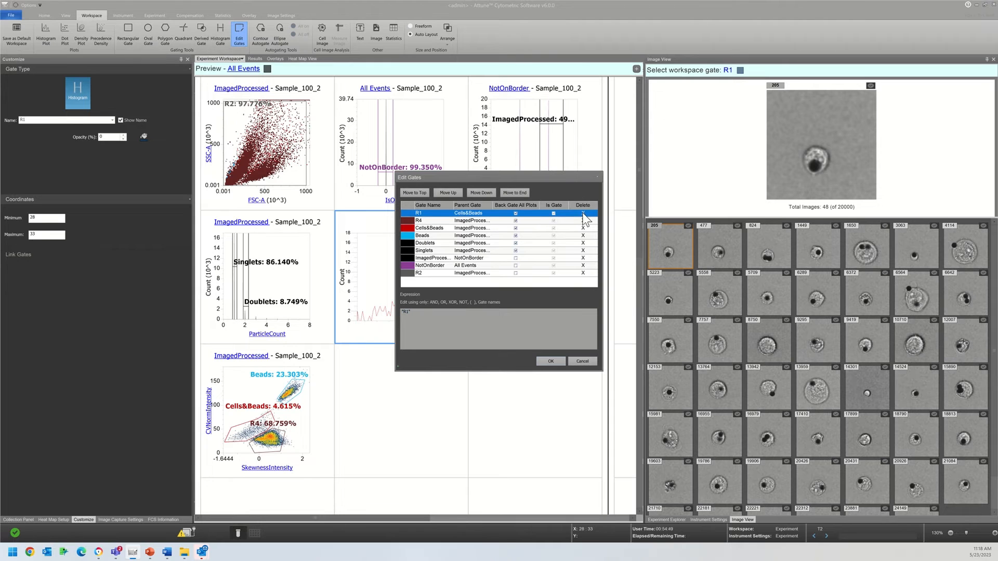
pyautogui.click(550, 361)
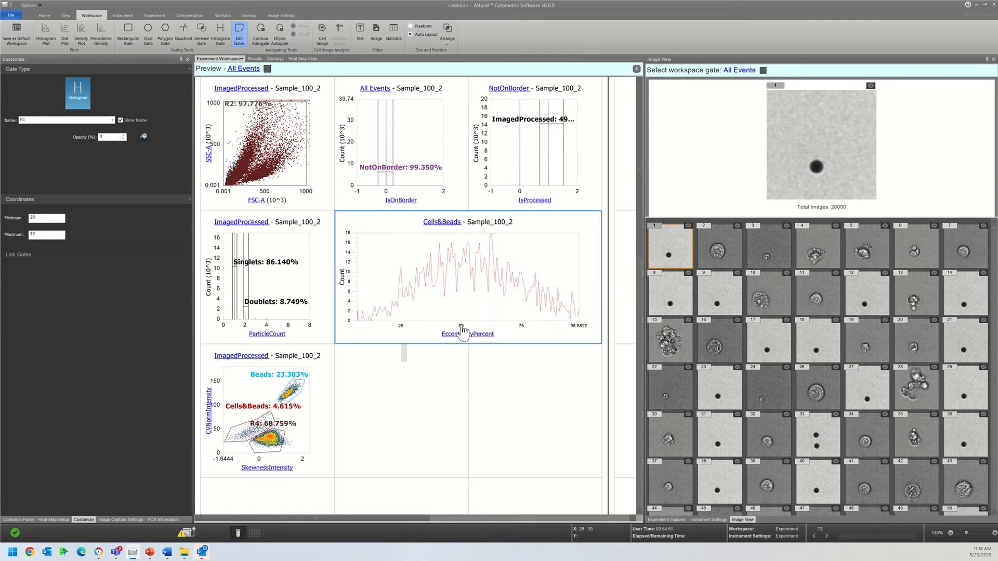
# Set the Cells&Beads histogram's parent gate to R4 and its X-axis parameter to CircularityPercent
pyautogui.click(443, 224)
pyautogui.click(442, 220)
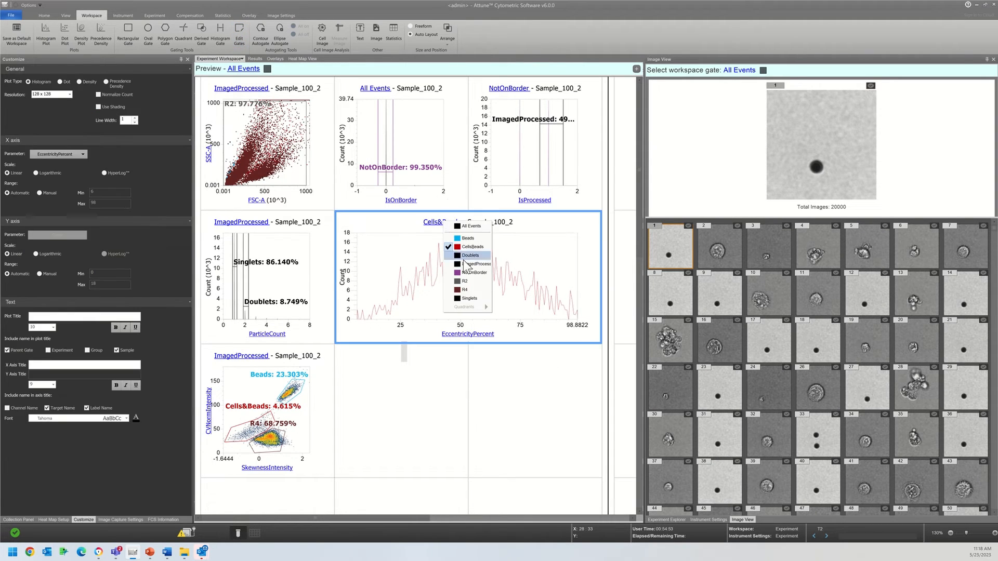
pyautogui.click(472, 293)
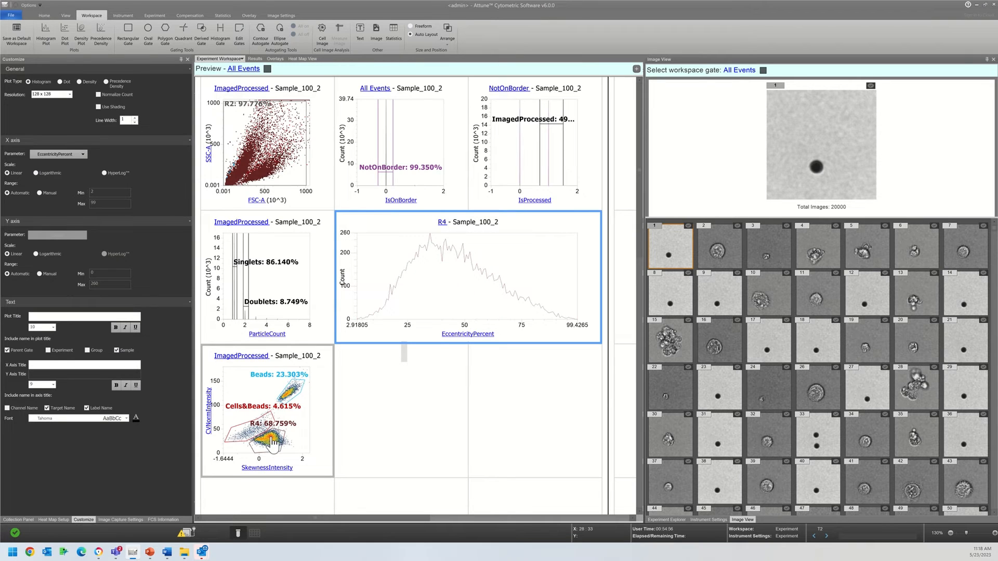
pyautogui.click(457, 334)
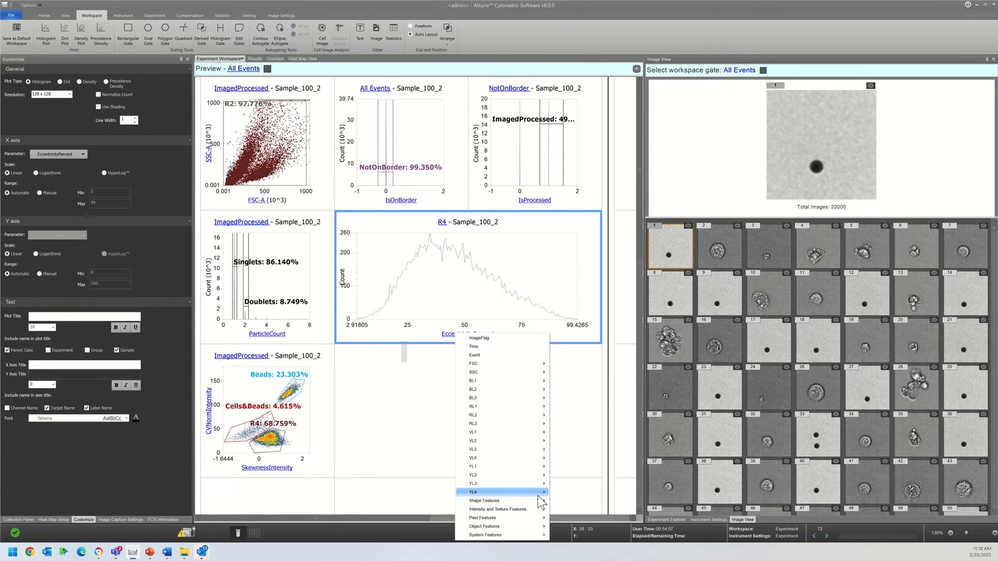
pyautogui.moveTo(543, 500)
pyautogui.click(601, 442)
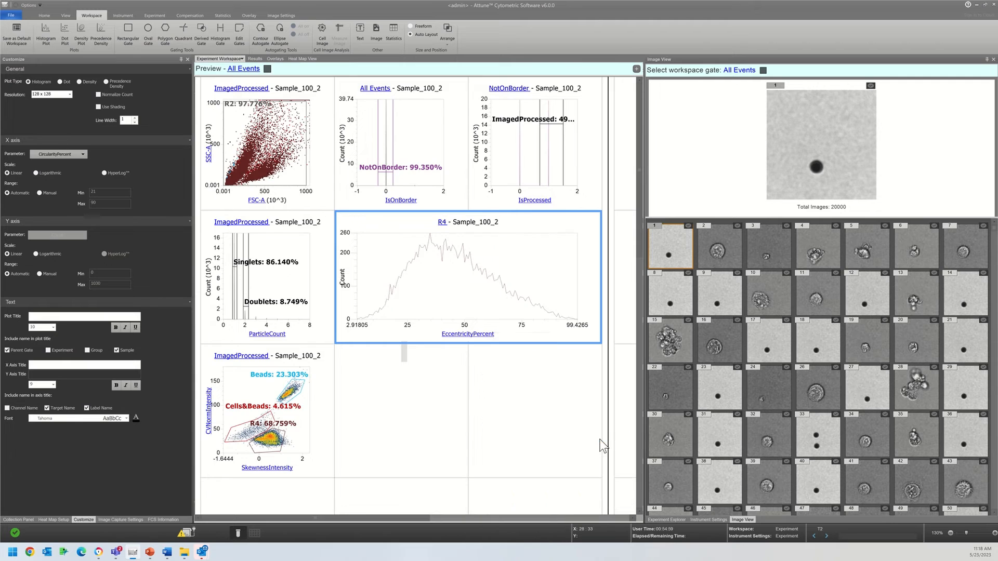
# Draw a histogram gate from about 72 to 80 on the R4 CircularityPercent histogram
pyautogui.click(220, 34)
pyautogui.click(542, 307)
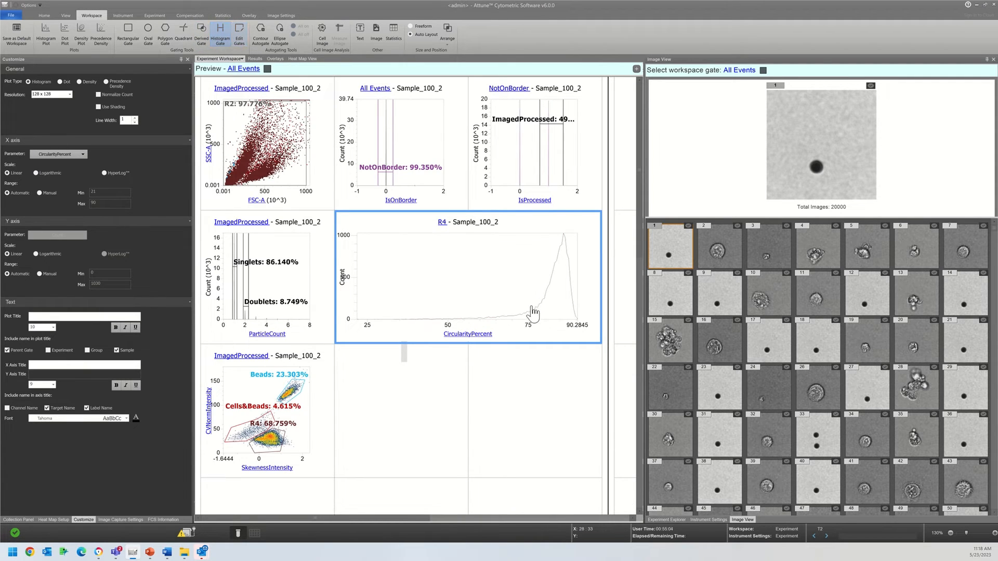
pyautogui.click(220, 34)
pyautogui.moveTo(545, 302); pyautogui.dragTo(518, 300)
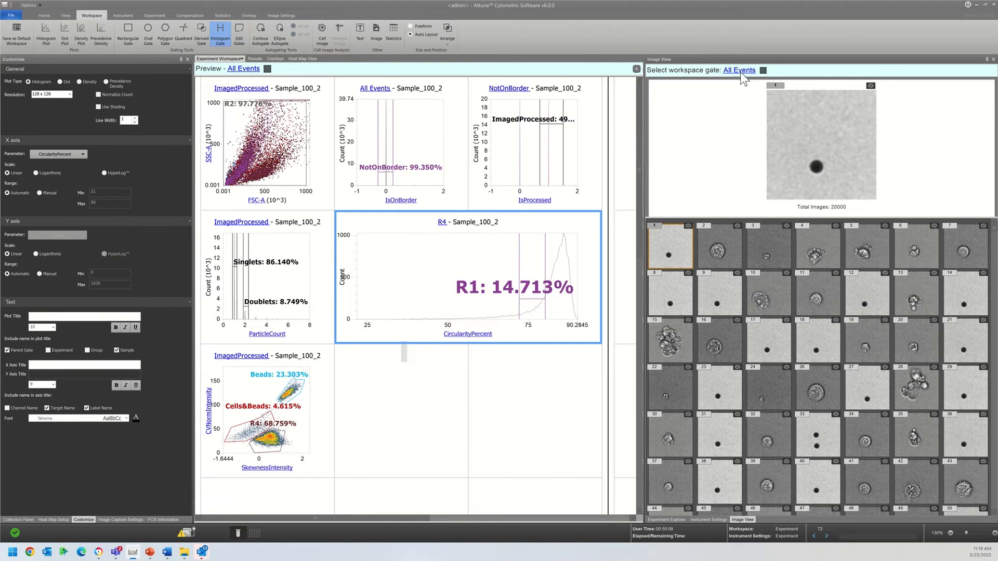
# Display the images of the R1 circularity gate and examine the shapes of the less circular cells
pyautogui.click(762, 69)
pyautogui.click(768, 132)
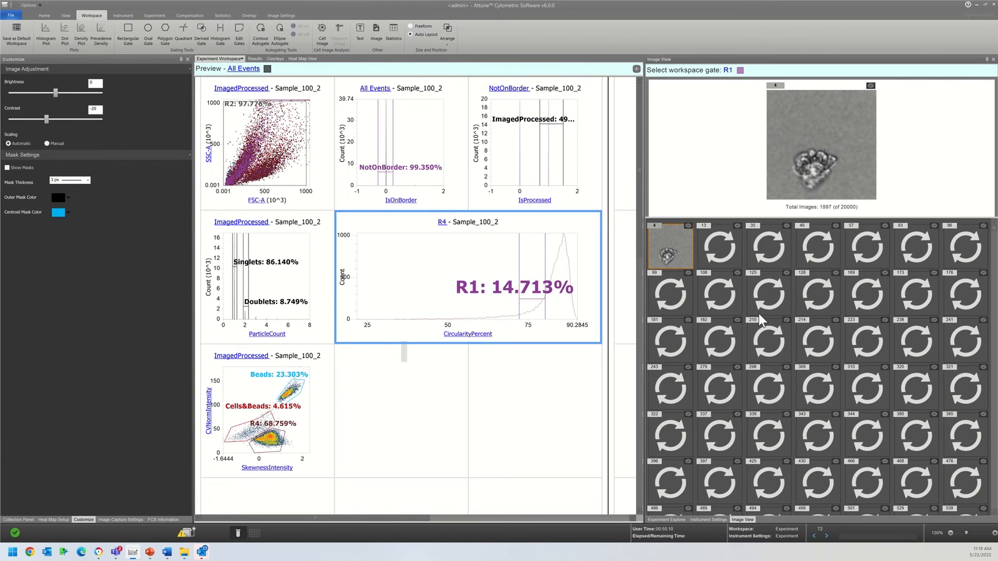
pyautogui.scroll(-3, 759, 314)
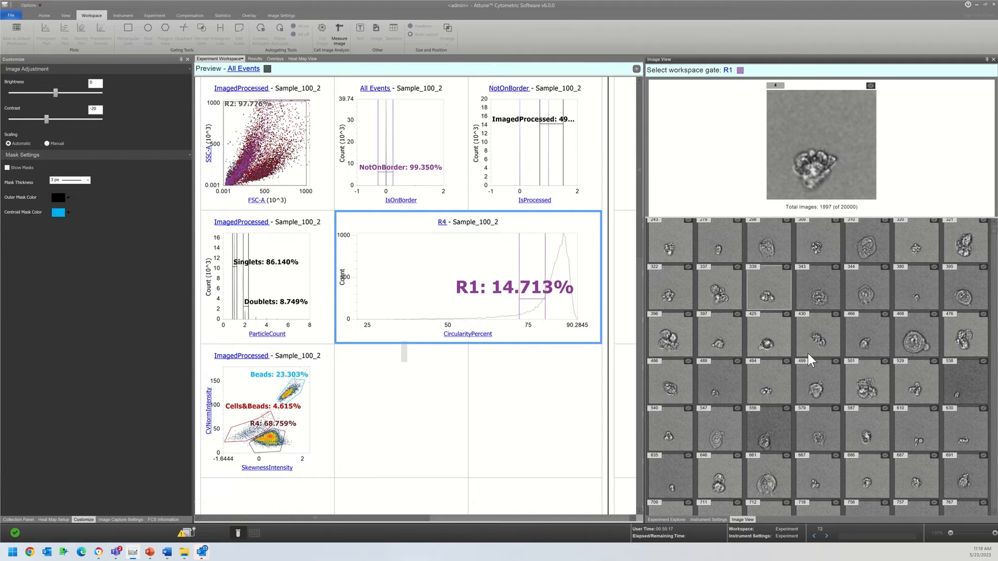
pyautogui.click(535, 300)
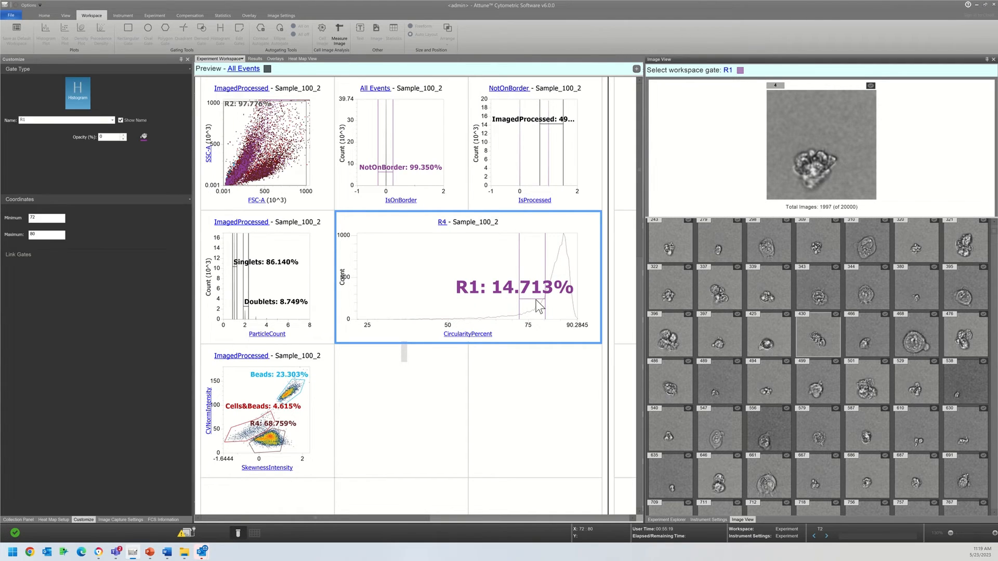
pyautogui.scroll(-5, 787, 433)
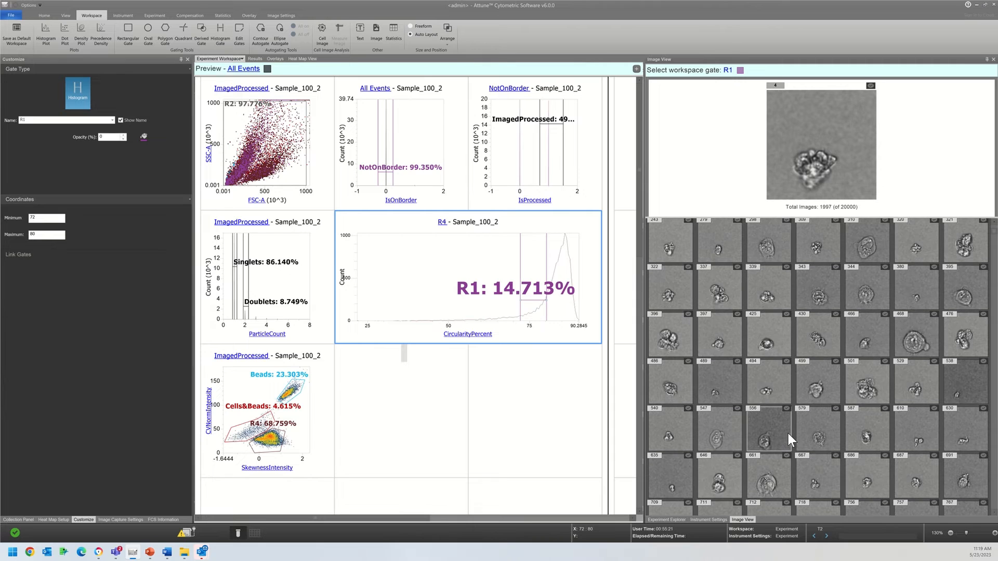
pyautogui.scroll(-8, 788, 433)
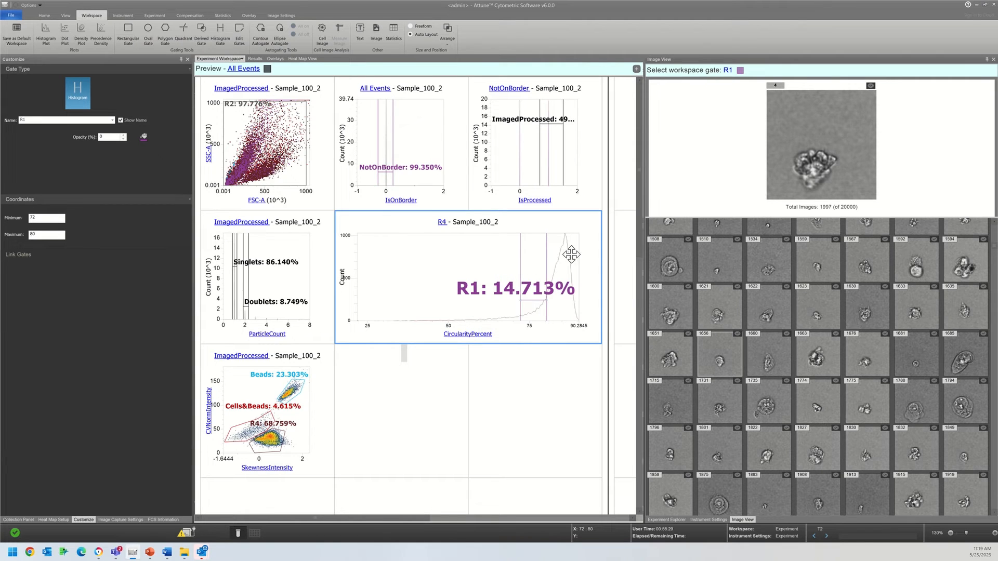
# Examine the R1 images with the gate placed over circularity ranges 80 to 85, 85 to 90 and 82 to 84
pyautogui.moveTo(570, 254); pyautogui.dragTo(559, 255)
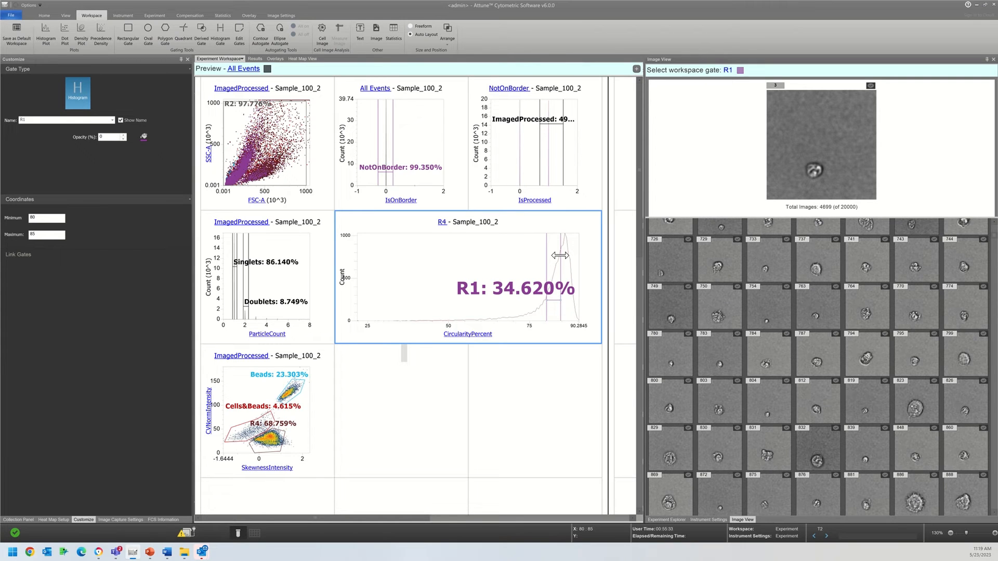
pyautogui.scroll(-4, 809, 362)
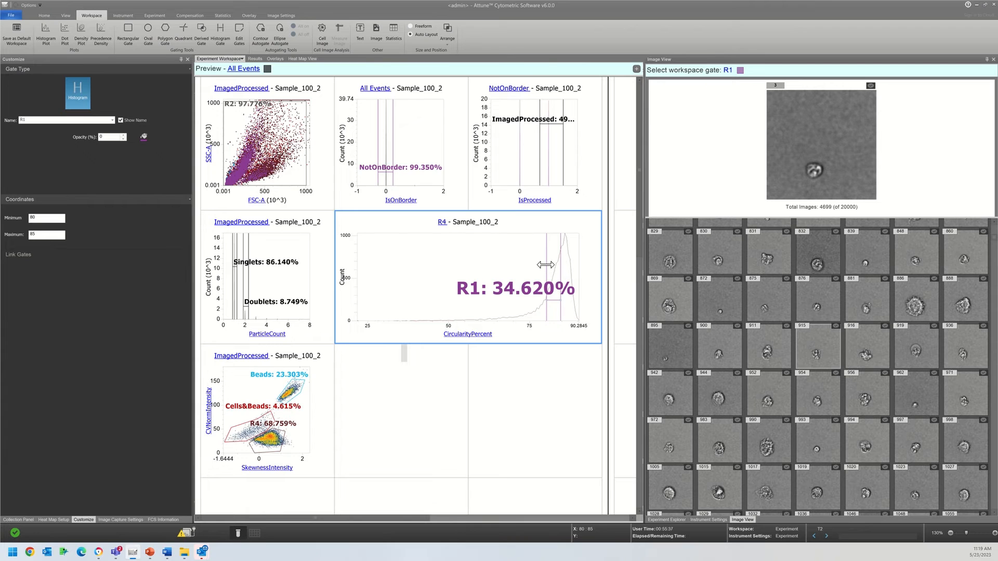
pyautogui.moveTo(552, 272); pyautogui.dragTo(583, 272)
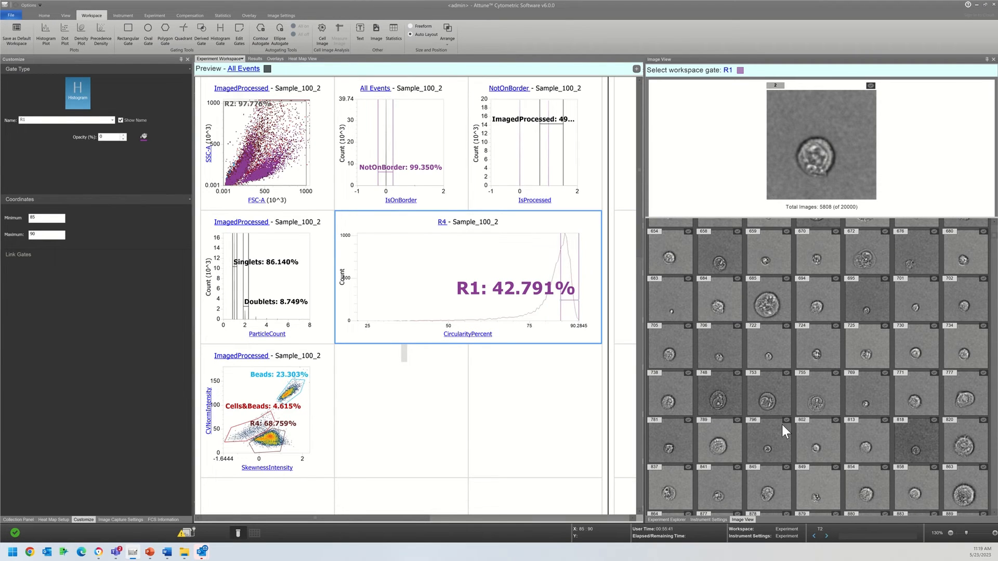
pyautogui.scroll(-10, 782, 424)
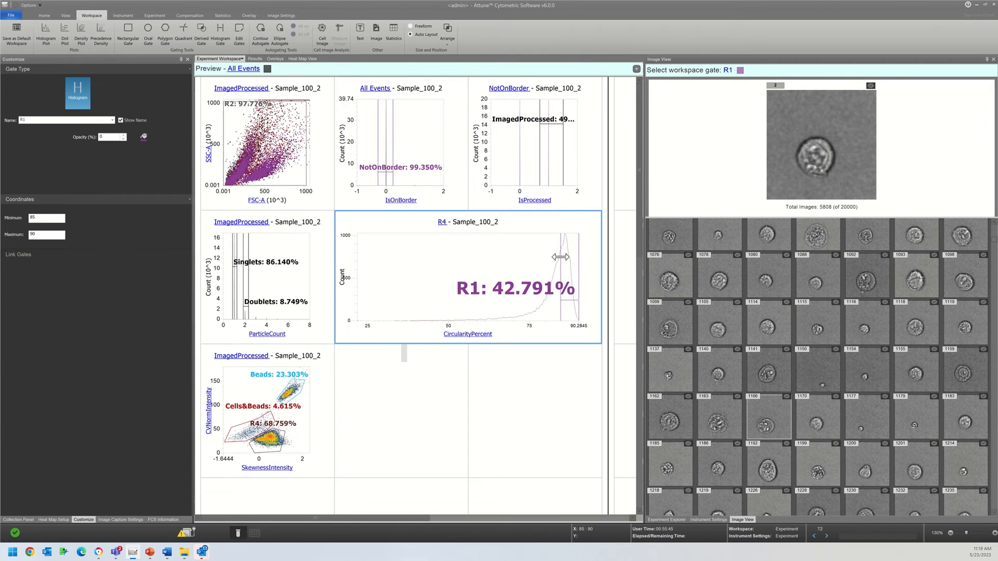
pyautogui.moveTo(560, 257); pyautogui.dragTo(558, 255)
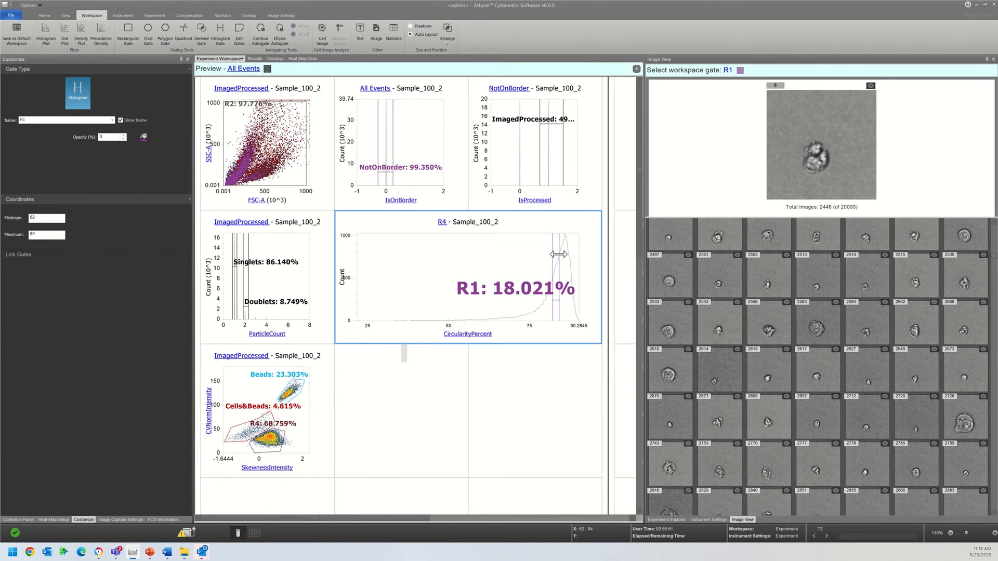
pyautogui.scroll(-3, 850, 385)
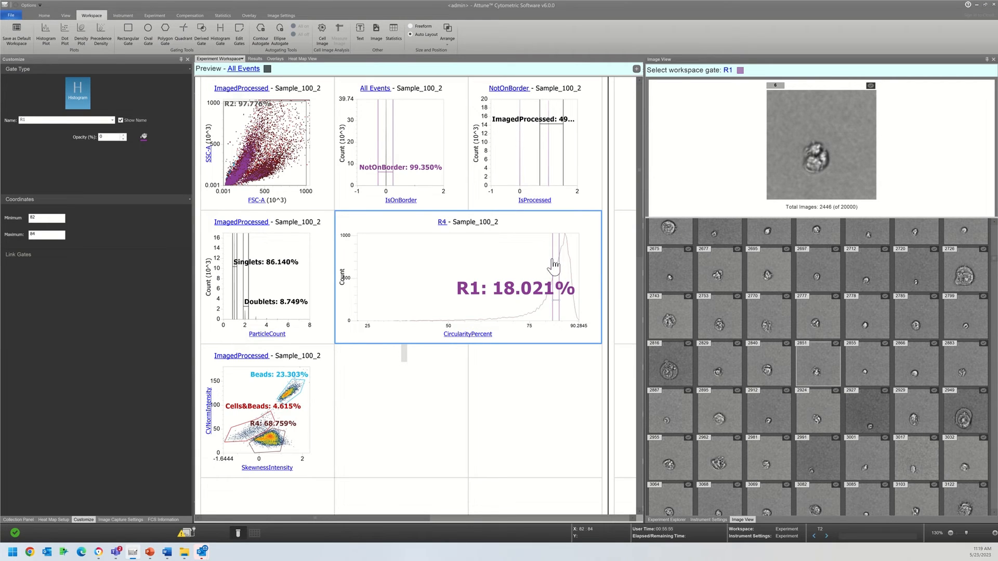
# Set the R1 gate to the 85 to 90 circularity range and name it CircularCells
pyautogui.moveTo(552, 264); pyautogui.dragTo(577, 260)
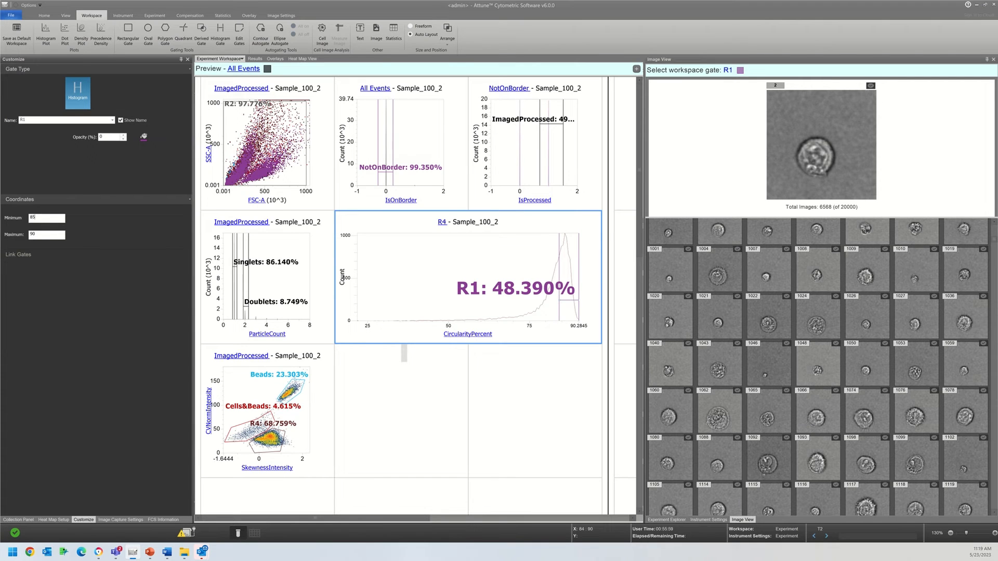
pyautogui.press('Return')
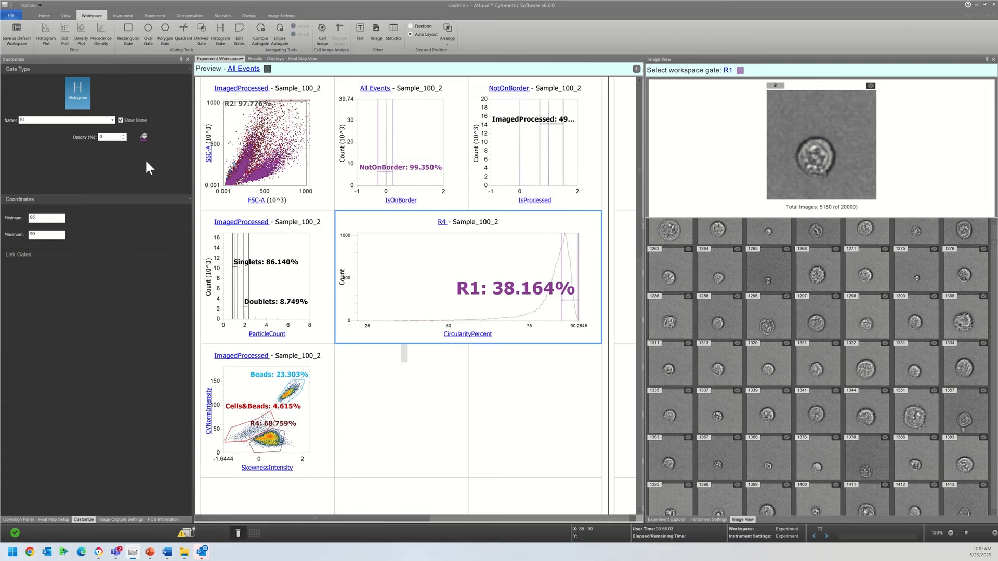
pyautogui.doubleClick(38, 120)
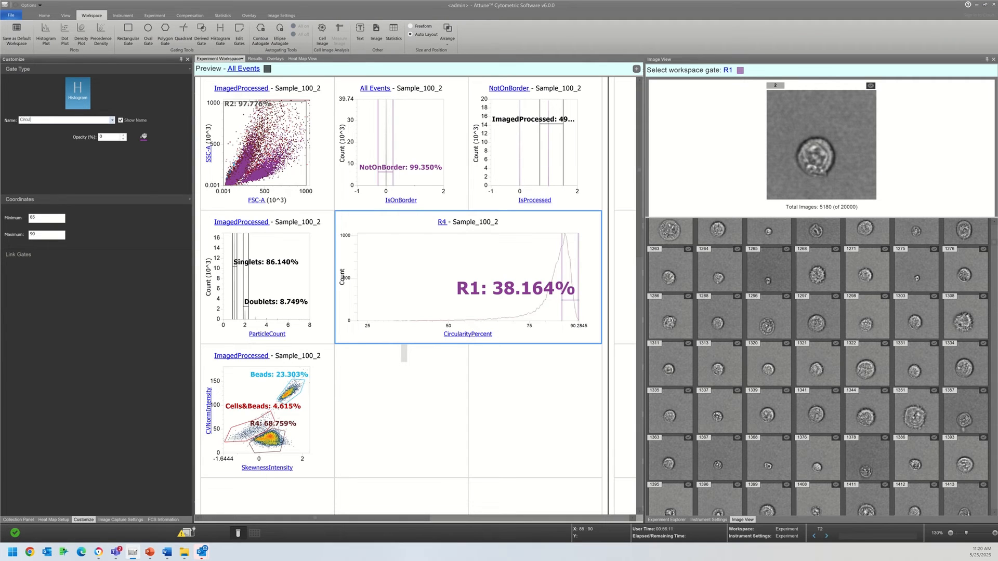
pyautogui.press('Return')
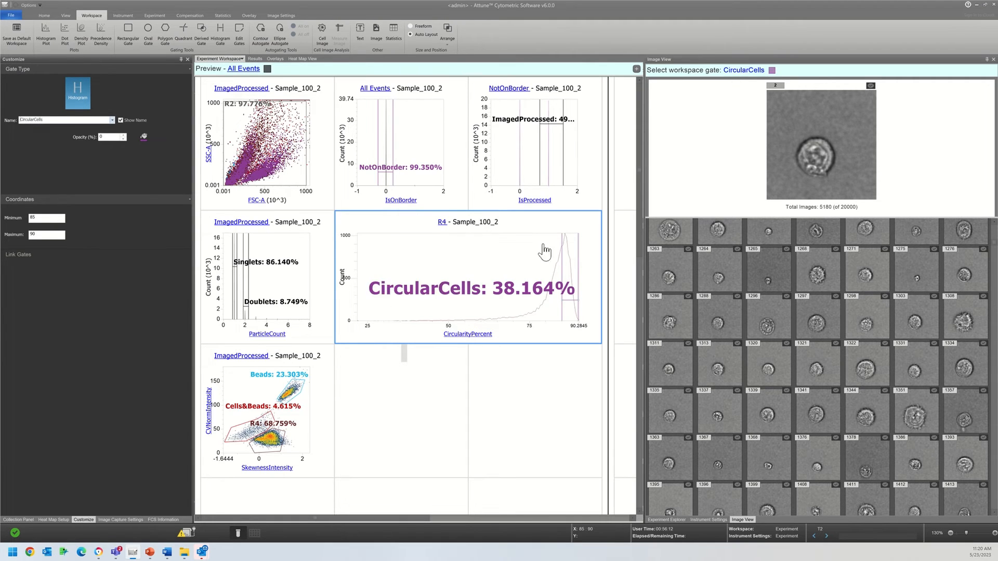
# Insert a density plot in the empty cell beside the SkewnessIntensity plot and set its parent gate to CircularCells
pyautogui.click(252, 357)
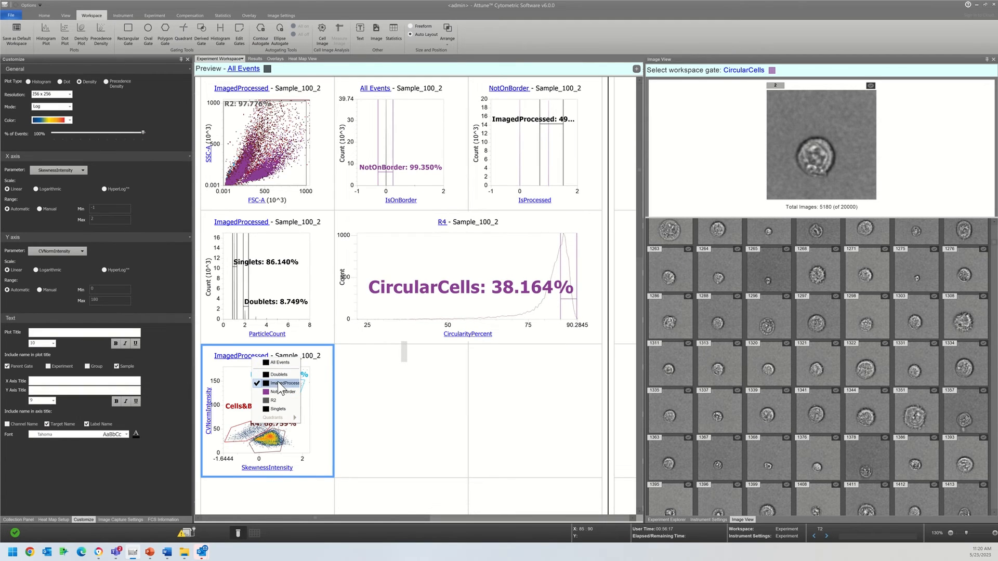
pyautogui.click(405, 363)
pyautogui.rightClick(404, 363)
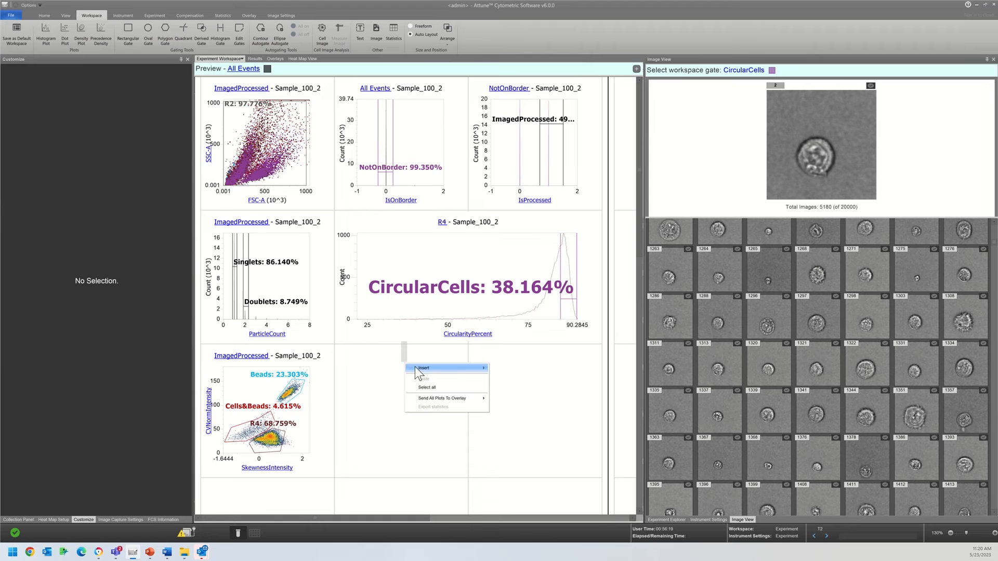
pyautogui.click(514, 384)
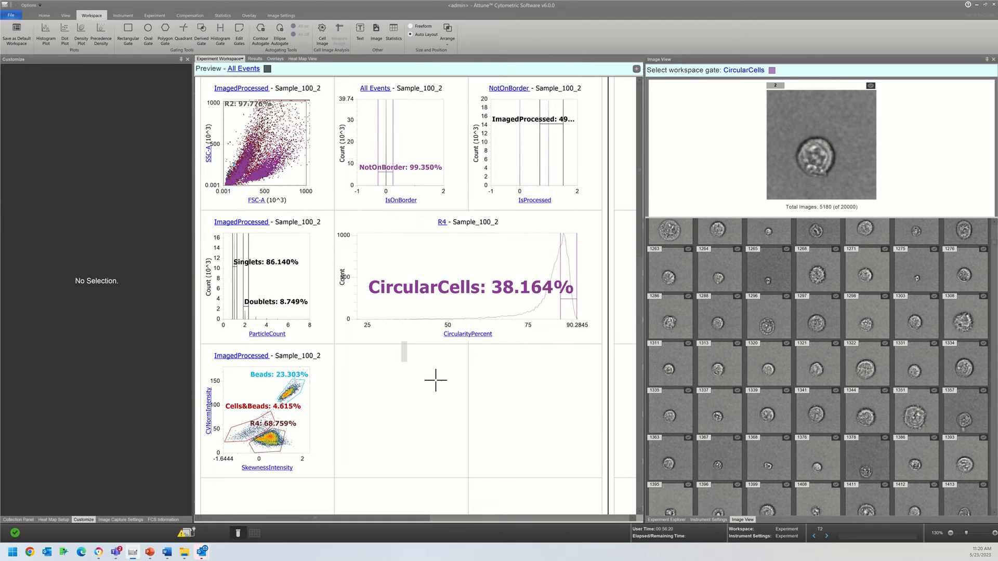
pyautogui.click(341, 379)
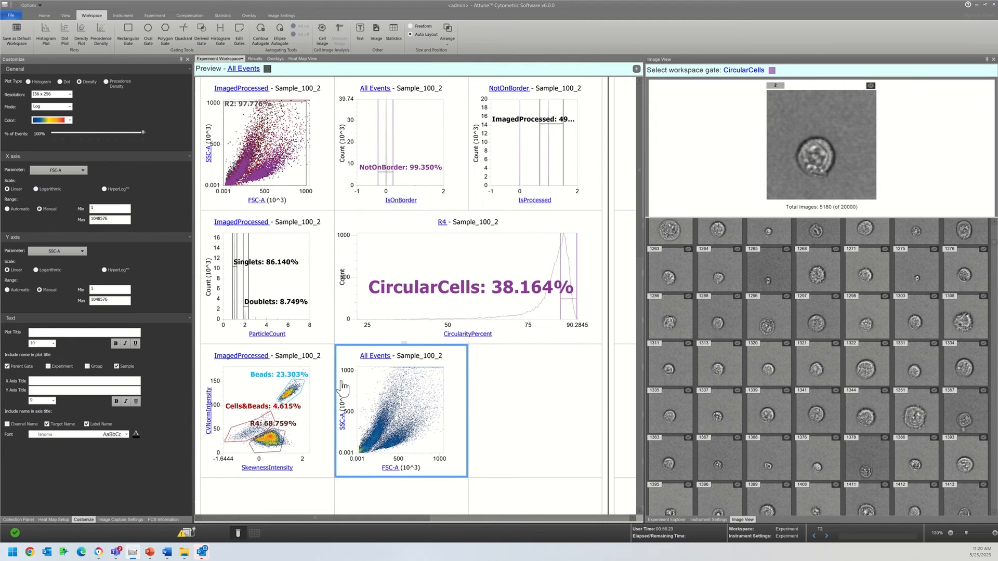
pyautogui.click(368, 356)
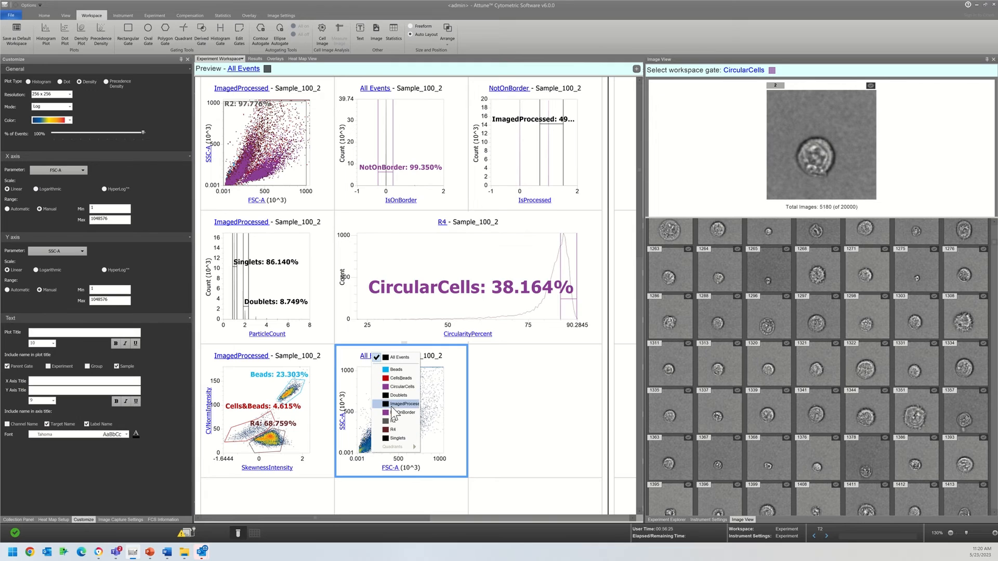
pyautogui.click(392, 387)
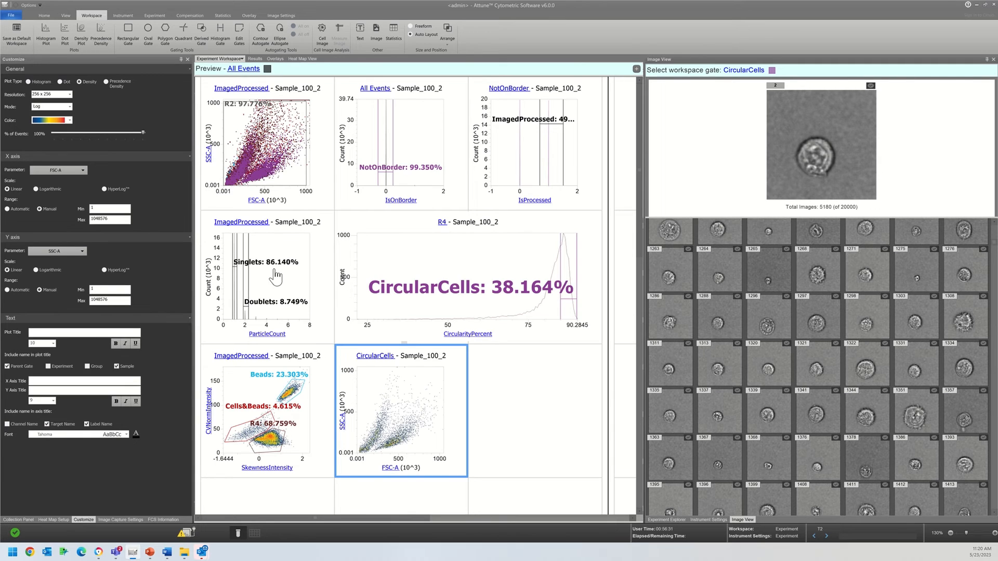
# Set the CircularCells density plot's X axis to SkewnessIntensity and its Y axis to CVNormIntensity
pyautogui.click(389, 467)
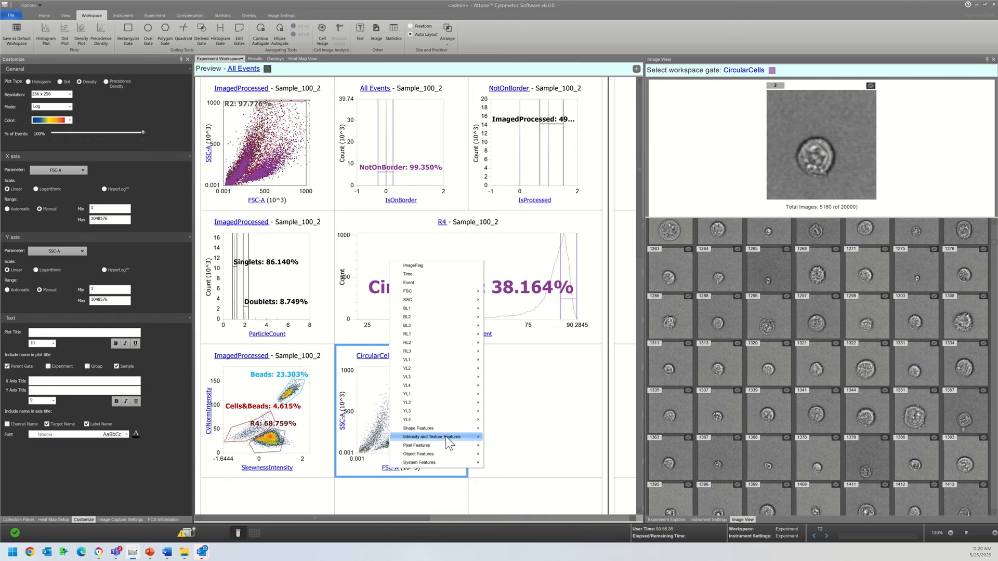
pyautogui.moveTo(445, 436)
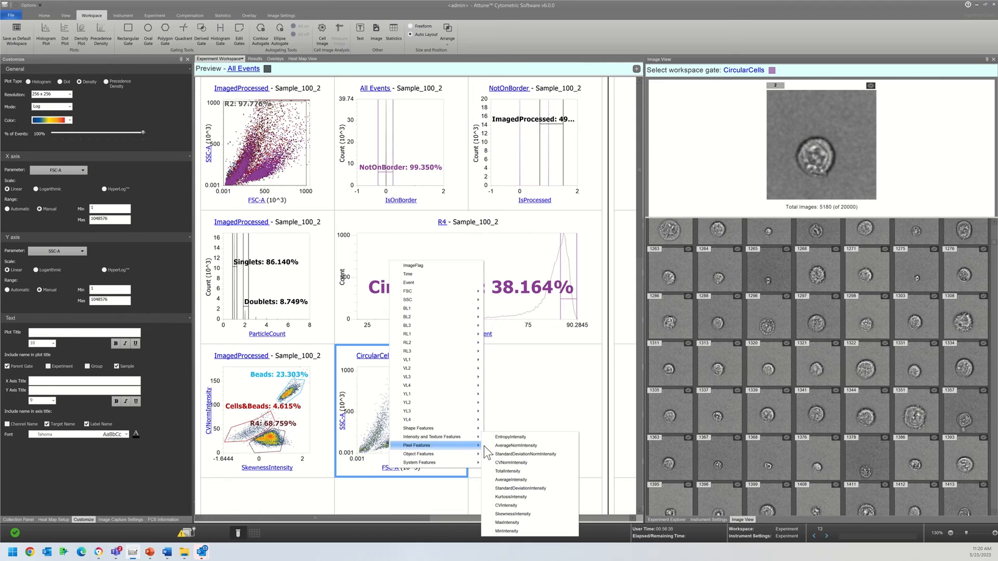
pyautogui.click(516, 514)
pyautogui.click(343, 425)
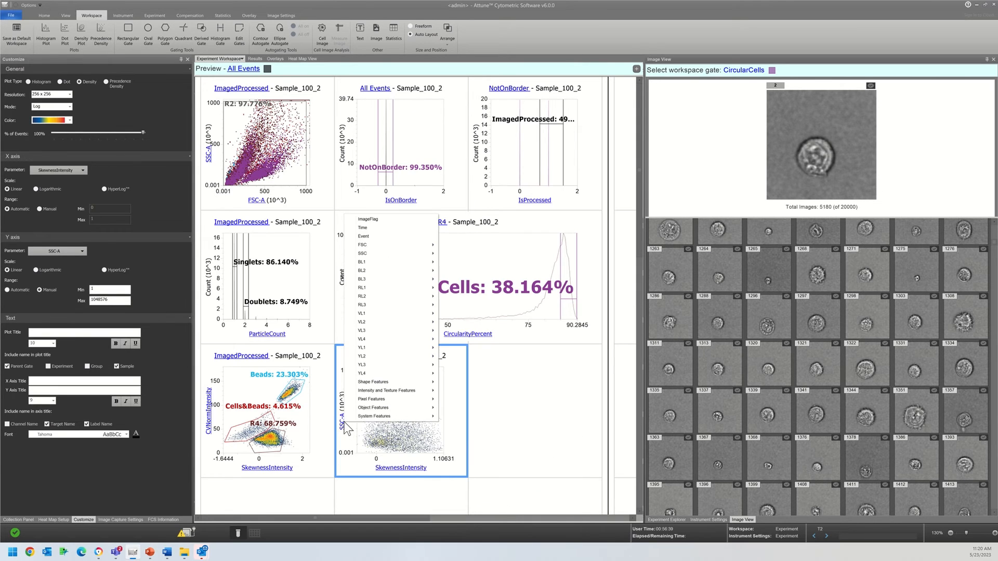
pyautogui.moveTo(410, 390)
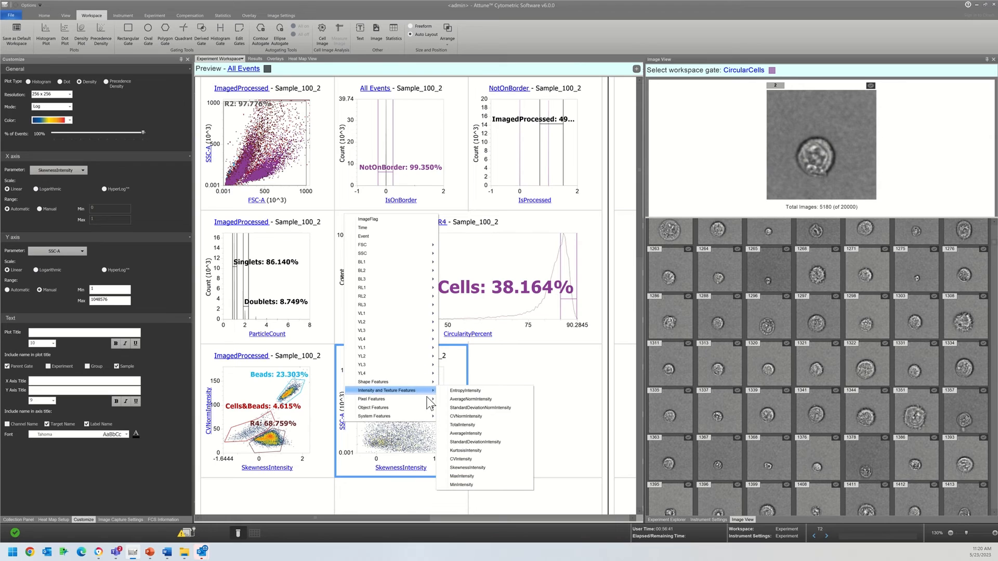
pyautogui.click(452, 417)
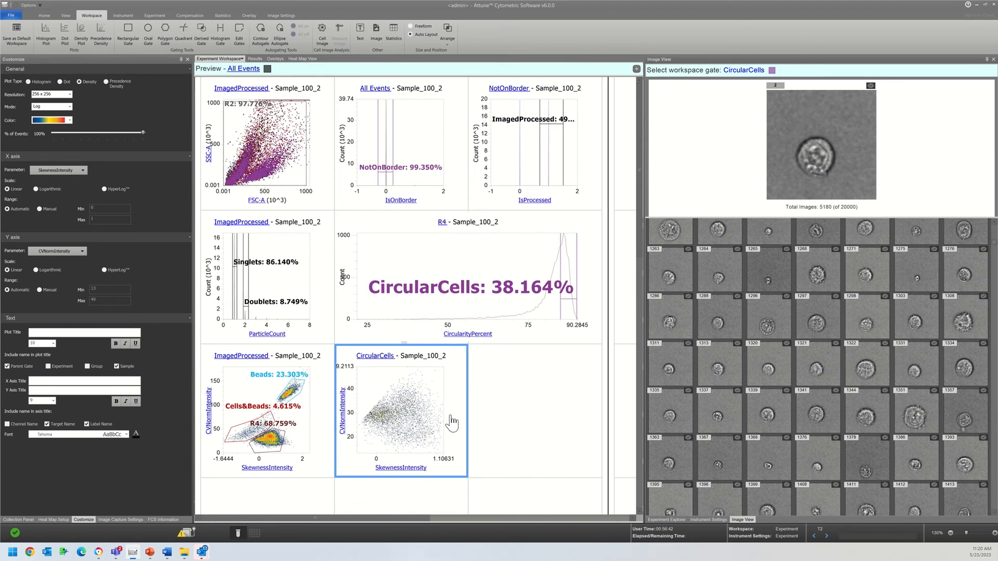
# Switch both axes of the CircularCells plot to manual ranges and set the SkewnessIntensity axis from -2 to 2
pyautogui.click(47, 208)
pyautogui.click(44, 290)
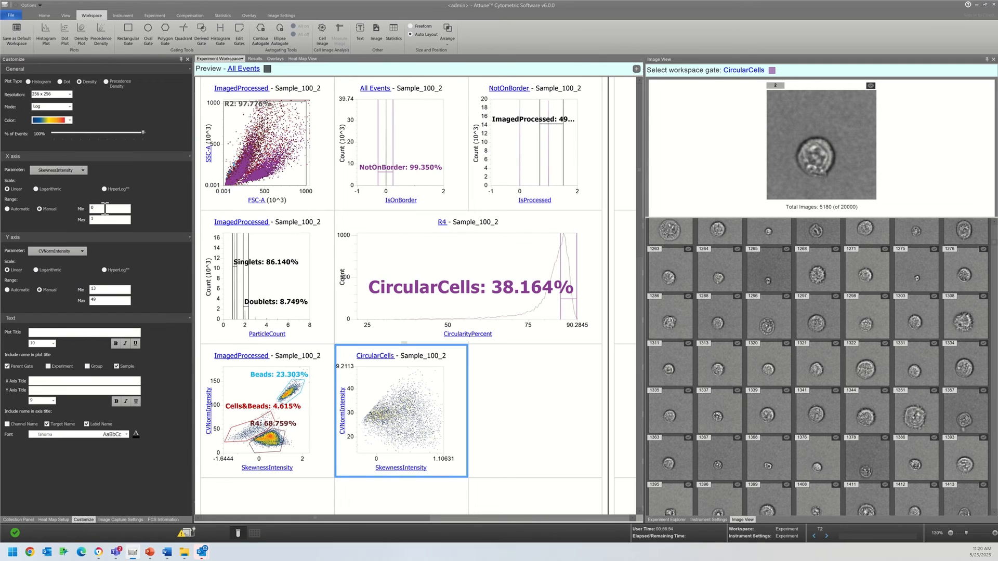
pyautogui.write('-2')
pyautogui.press('Return')
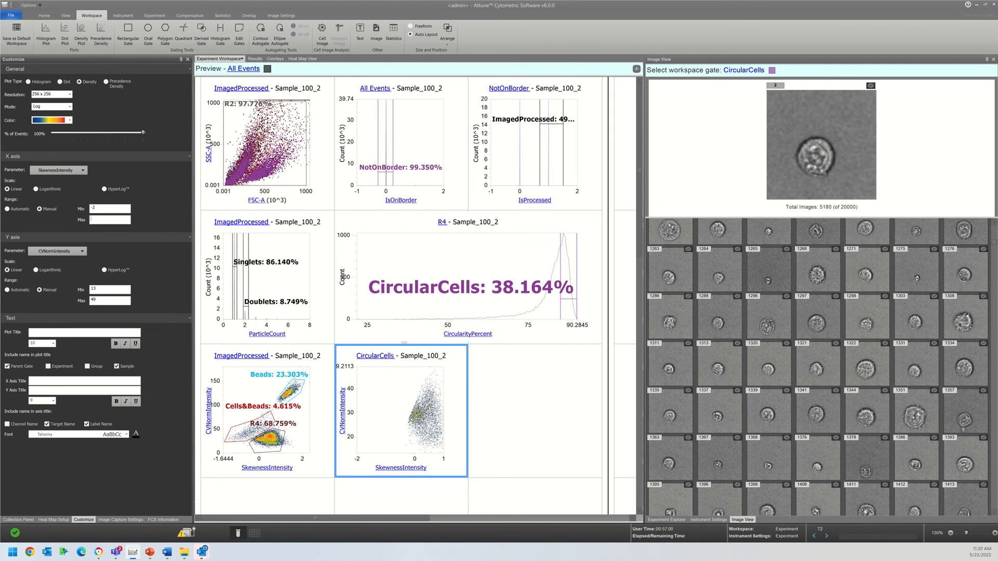
pyautogui.write('2')
pyautogui.press('Return')
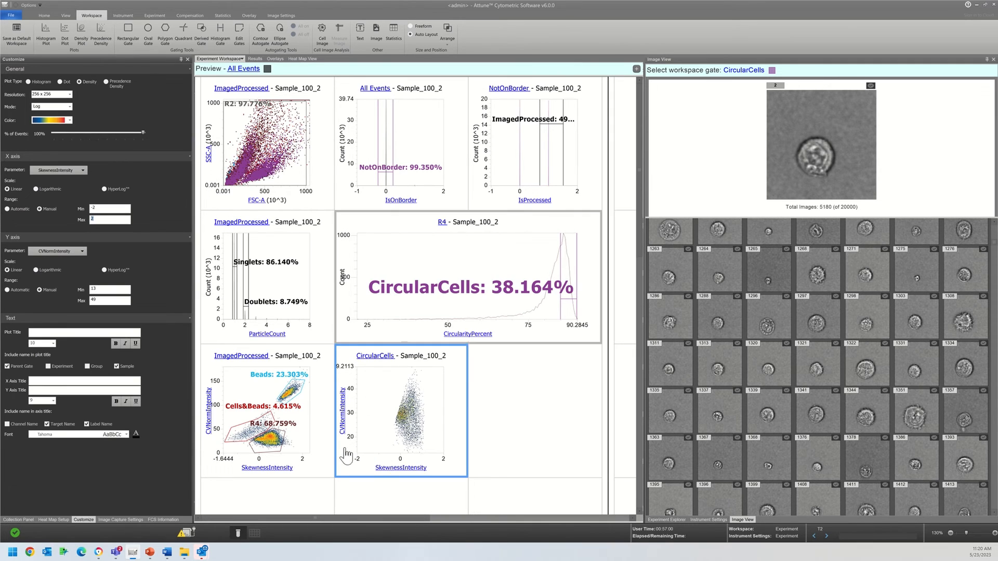
# Set the CVNormIntensity axis of the CircularCells plot to range from 0 to 150
pyautogui.click(370, 435)
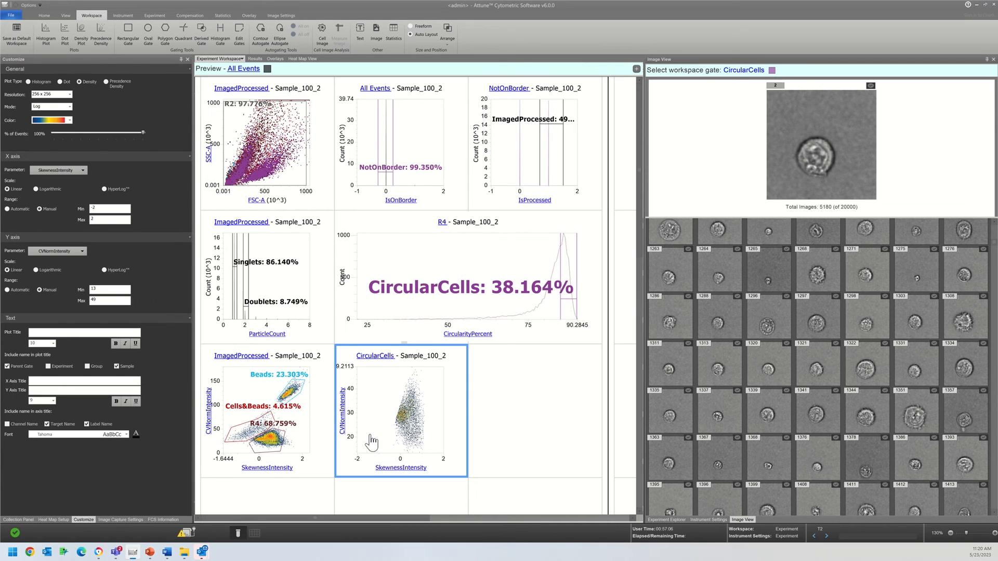
pyautogui.doubleClick(103, 289)
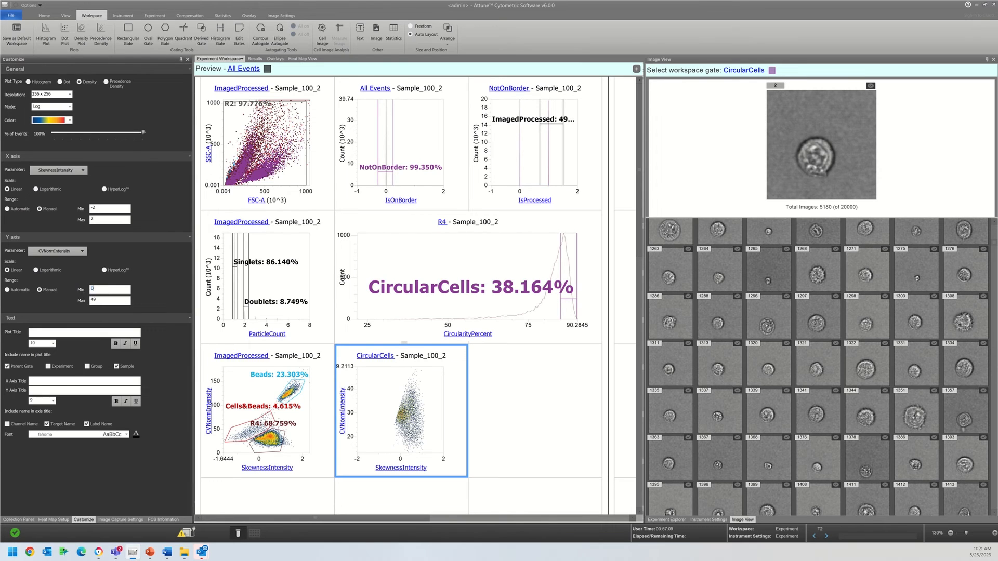
pyautogui.doubleClick(97, 301)
pyautogui.write('150')
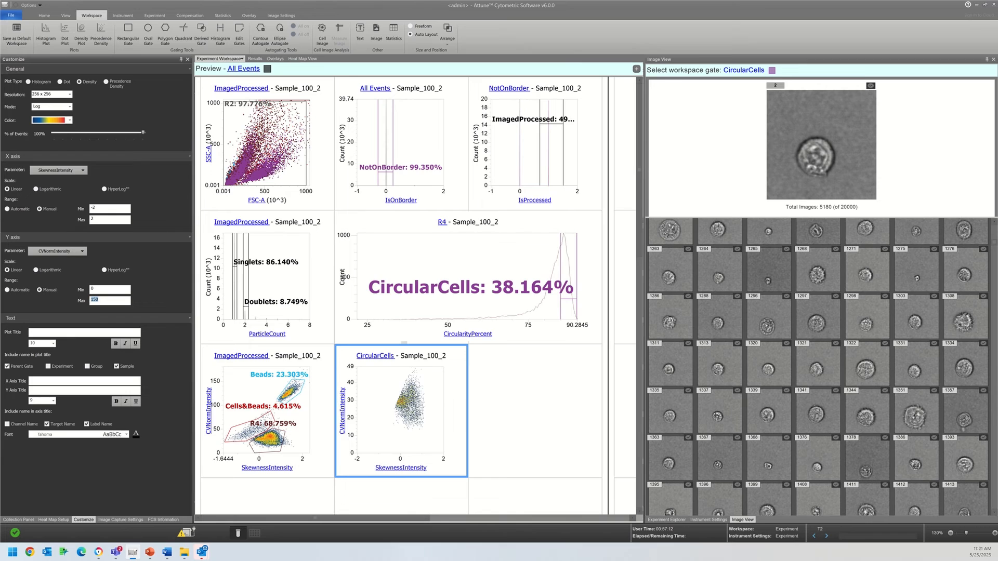
pyautogui.press('Return')
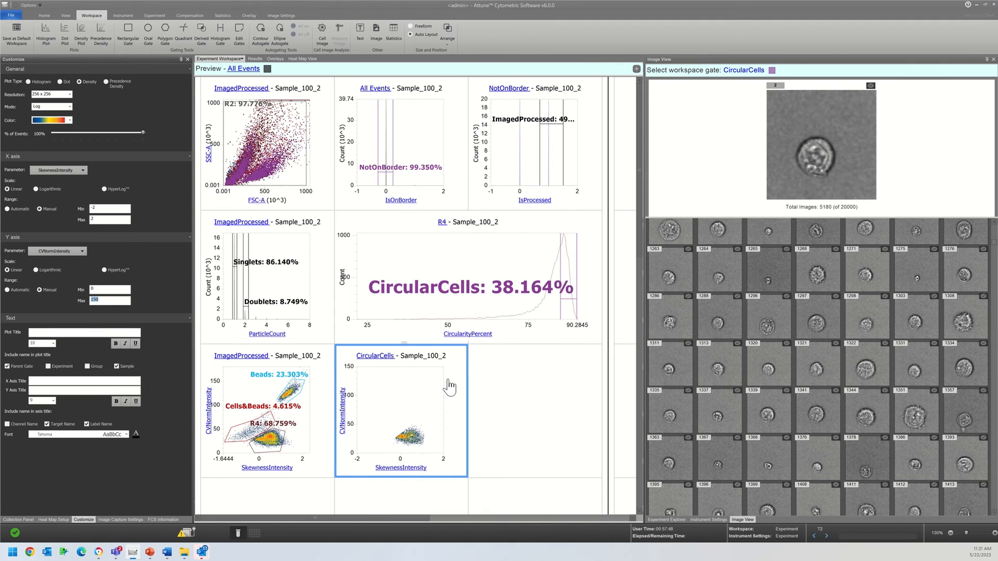
# Insert a dot plot in the empty cell beside the CircularCells density plot and set its parent gate to ImagedProcessed
pyautogui.click(246, 423)
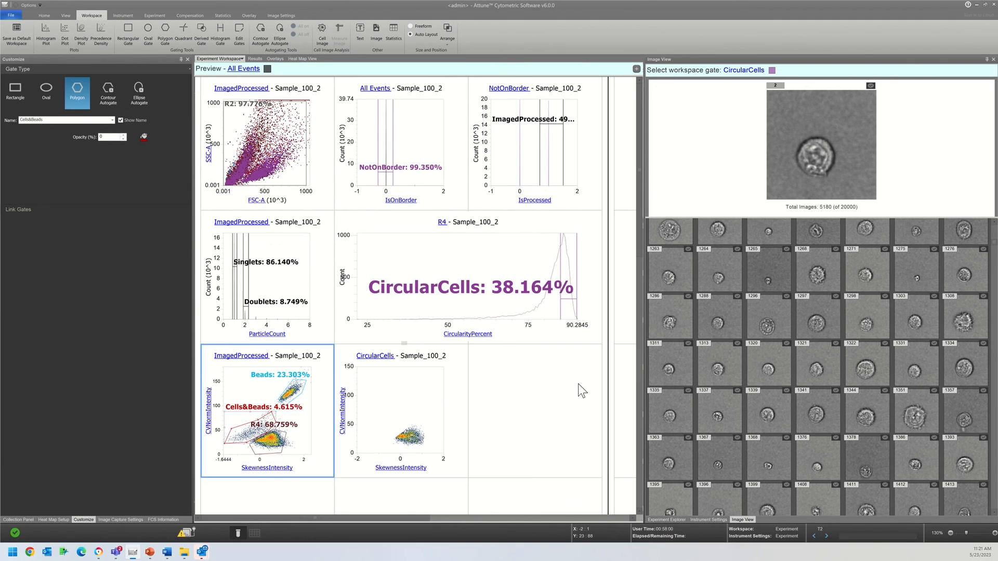
pyautogui.click(541, 387)
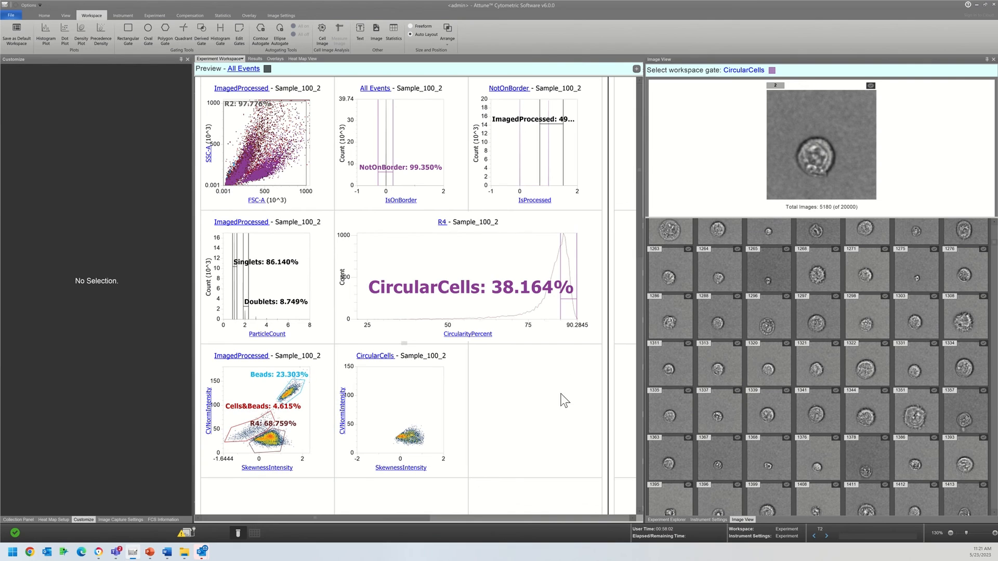
pyautogui.rightClick(563, 393)
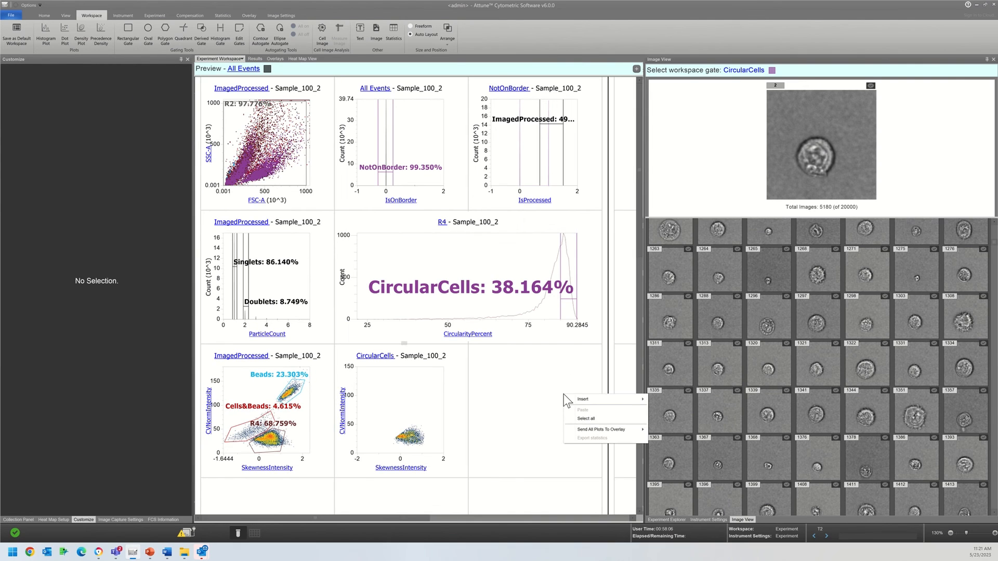
pyautogui.moveTo(600, 398)
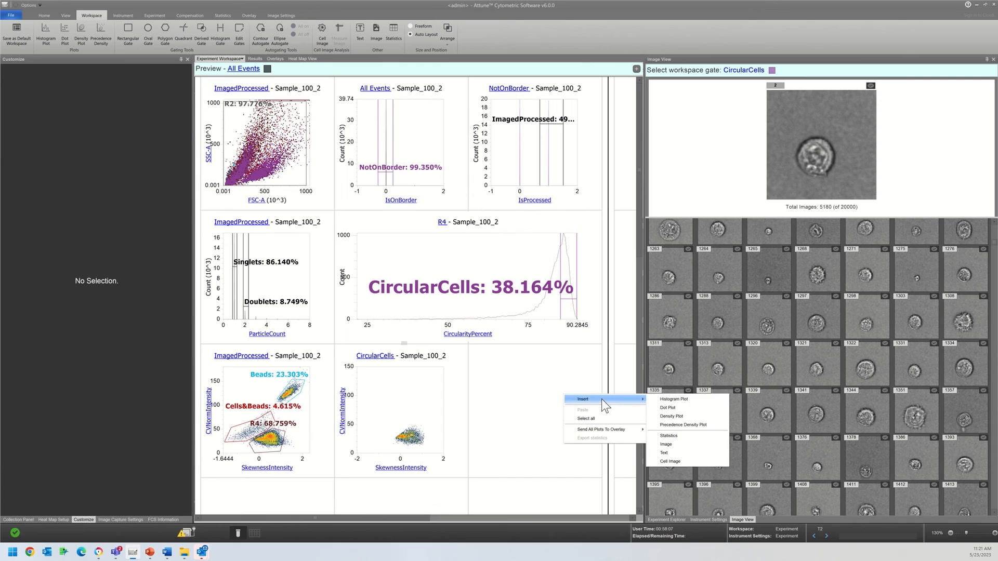
pyautogui.click(663, 408)
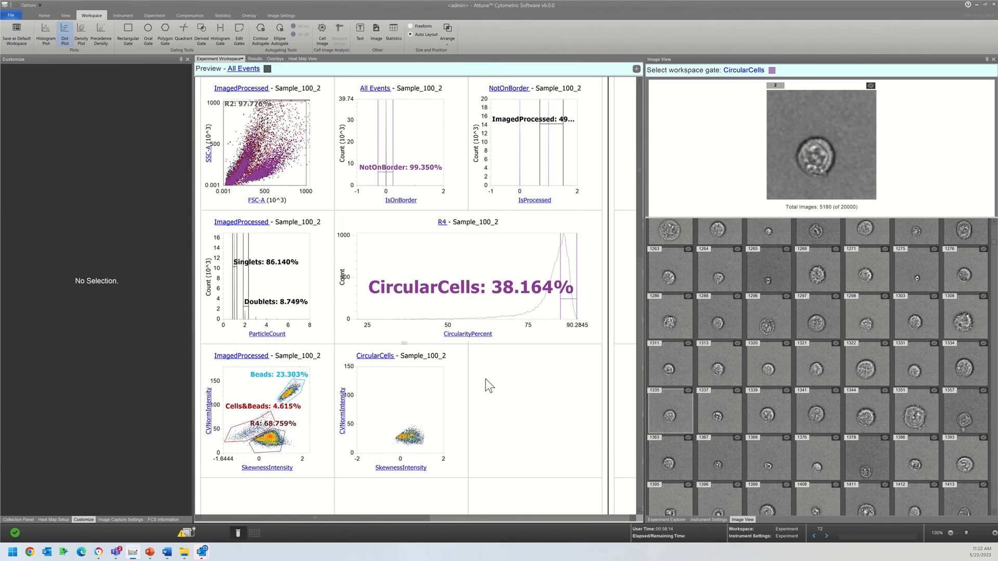
pyautogui.rightClick(525, 383)
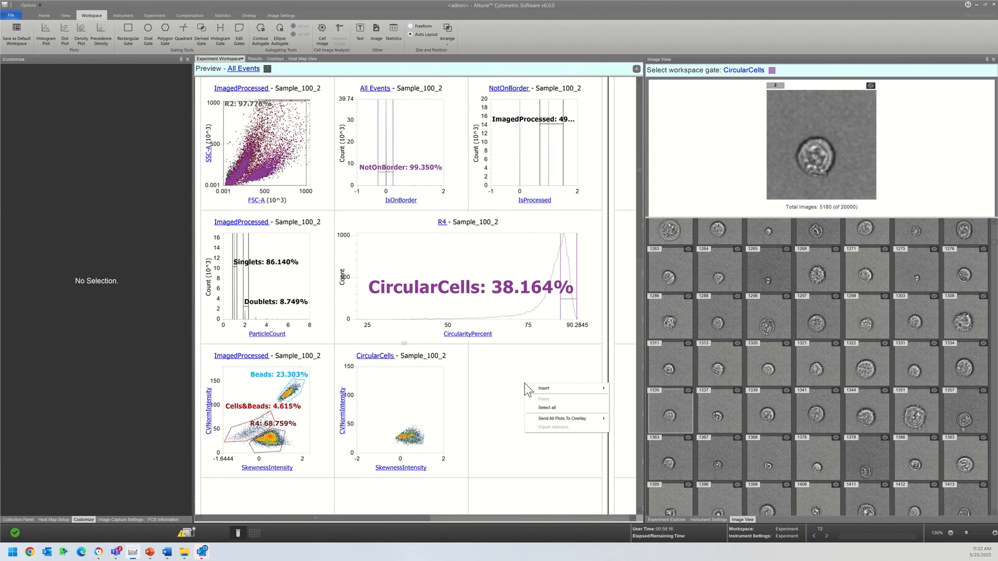
pyautogui.moveTo(536, 387)
pyautogui.click(630, 396)
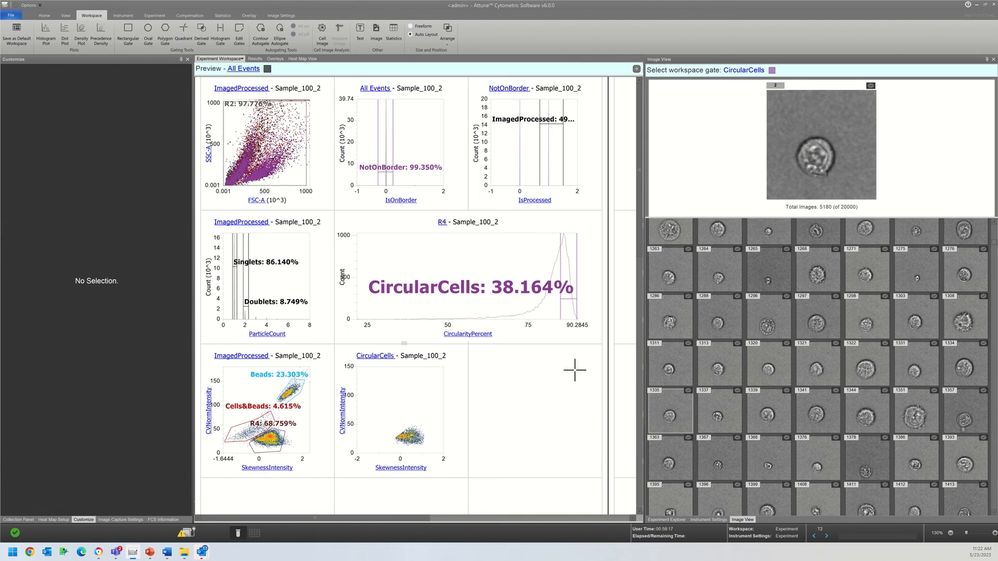
pyautogui.click(498, 356)
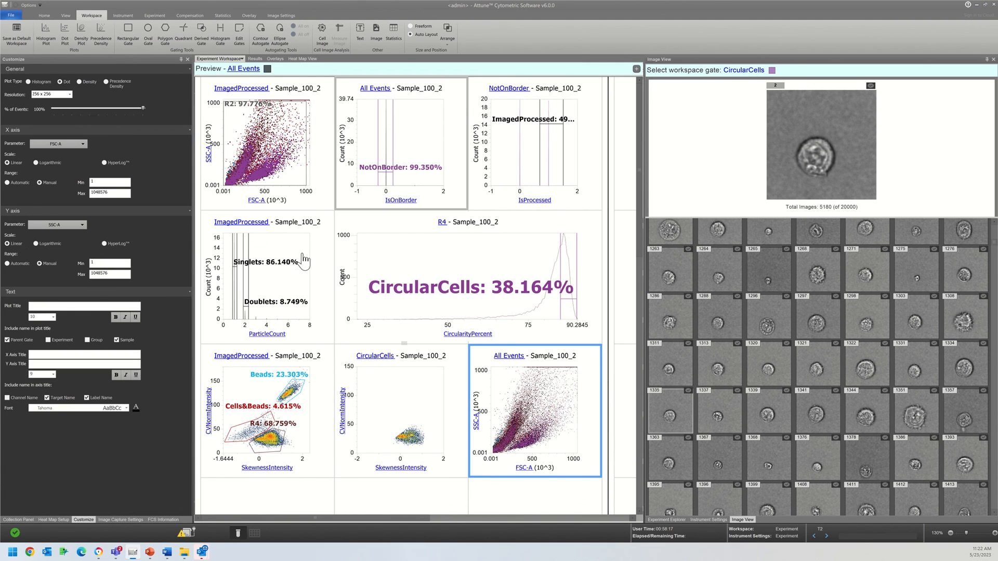
pyautogui.click(503, 357)
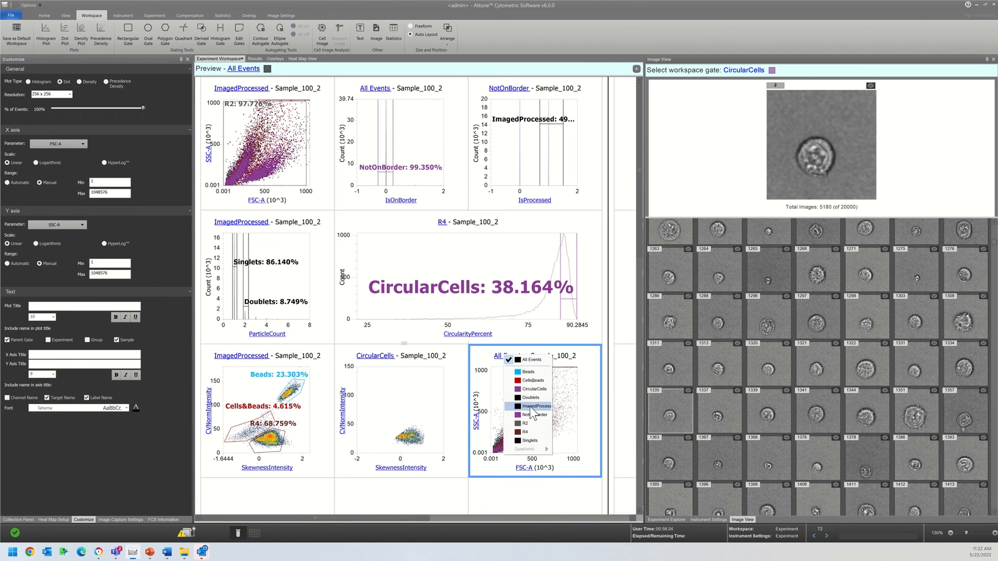
pyautogui.click(535, 406)
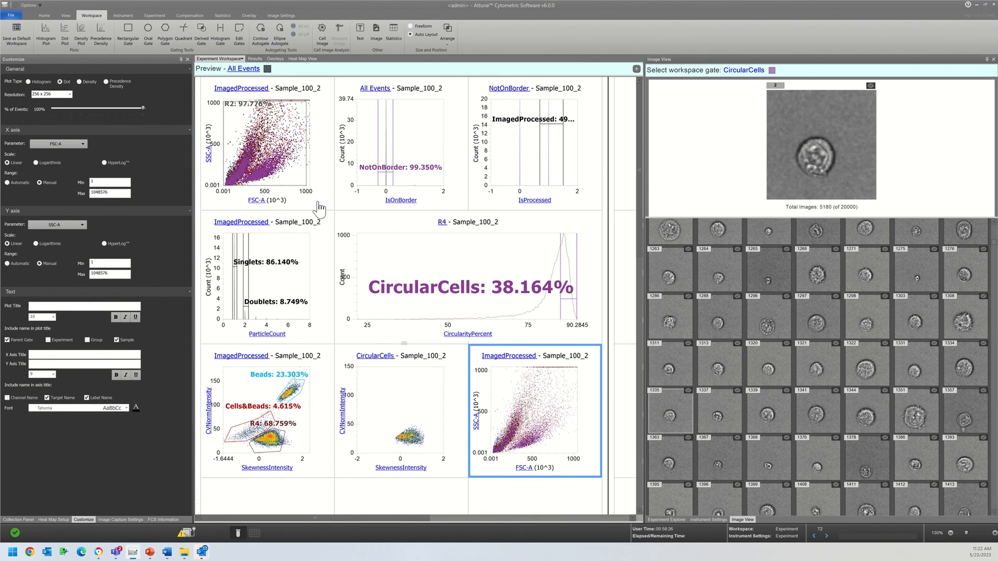
# Turn off back gating on all plots for the CircularCells, Doublets and Singlets gates, keeping it on for R4, Cells&Beads and Beads
pyautogui.click(239, 29)
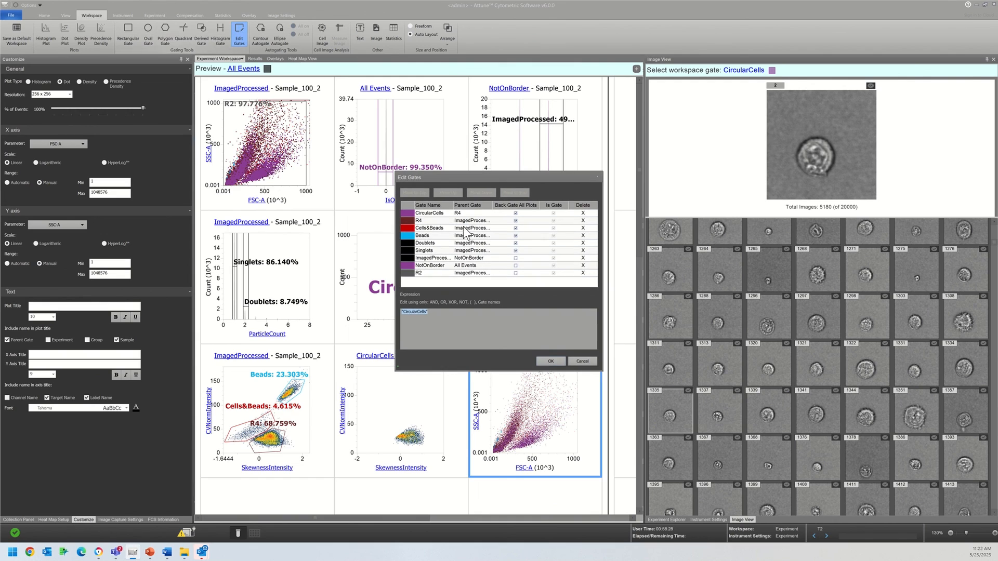
pyautogui.click(516, 221)
pyautogui.click(513, 212)
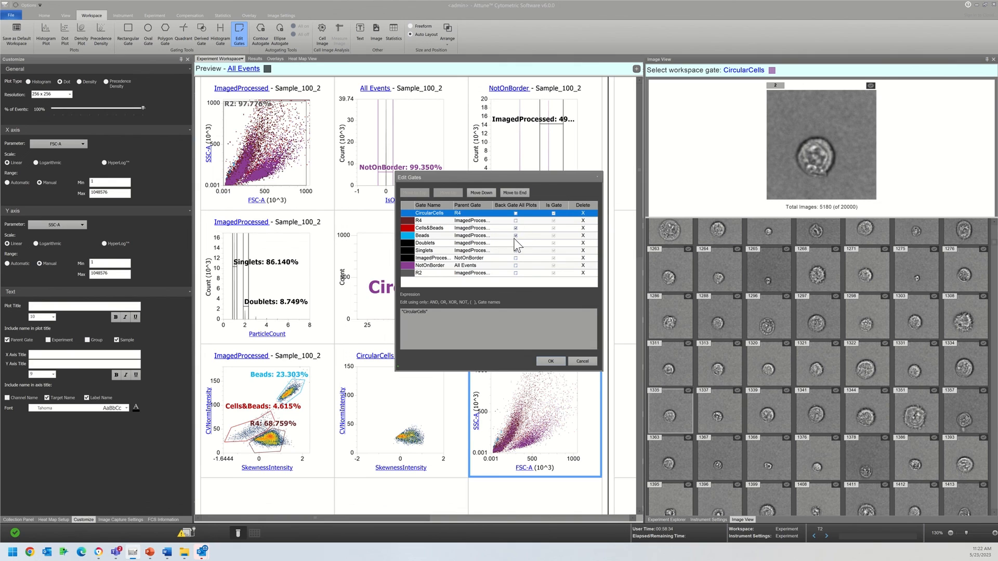
pyautogui.click(516, 220)
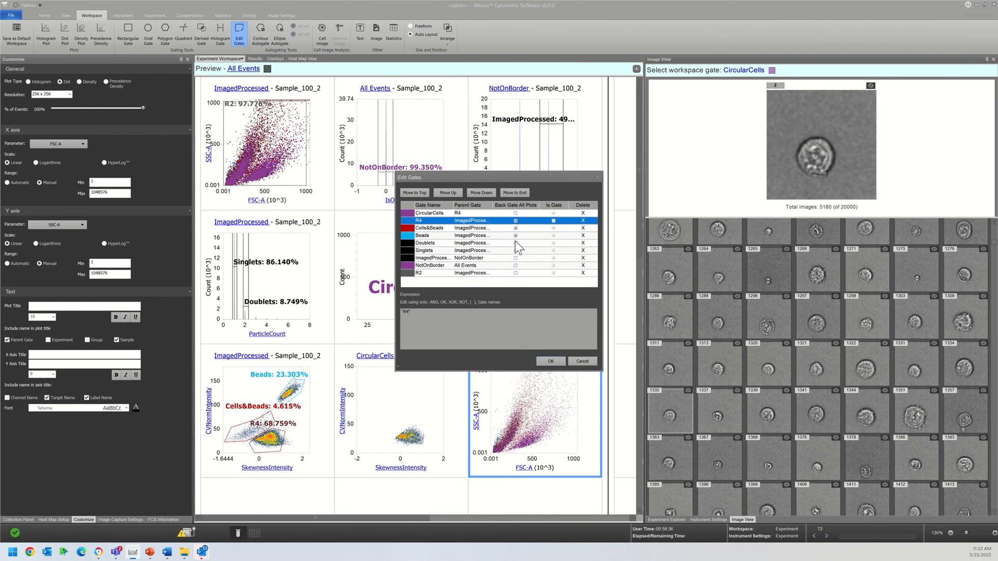
pyautogui.click(516, 243)
pyautogui.click(516, 251)
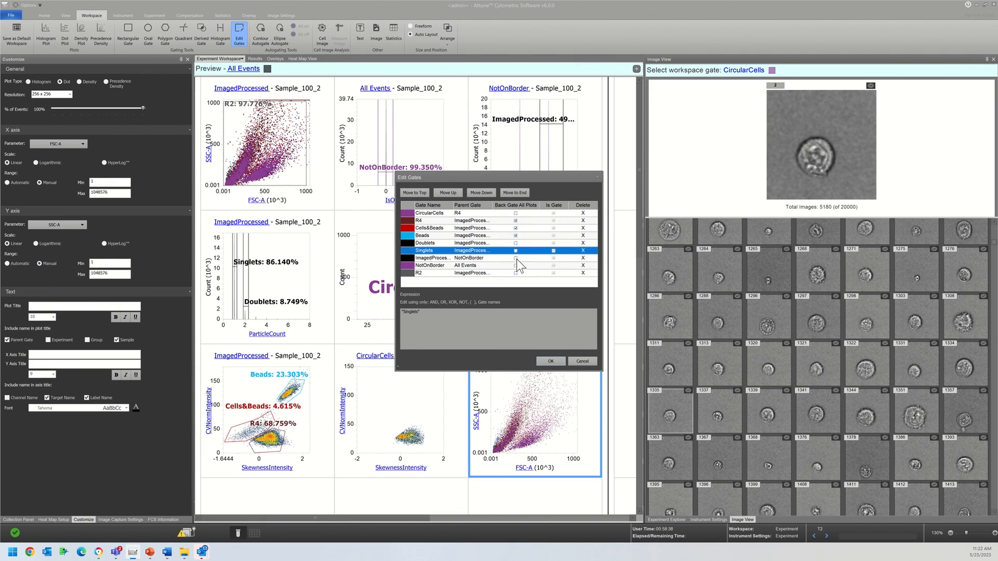
pyautogui.click(551, 358)
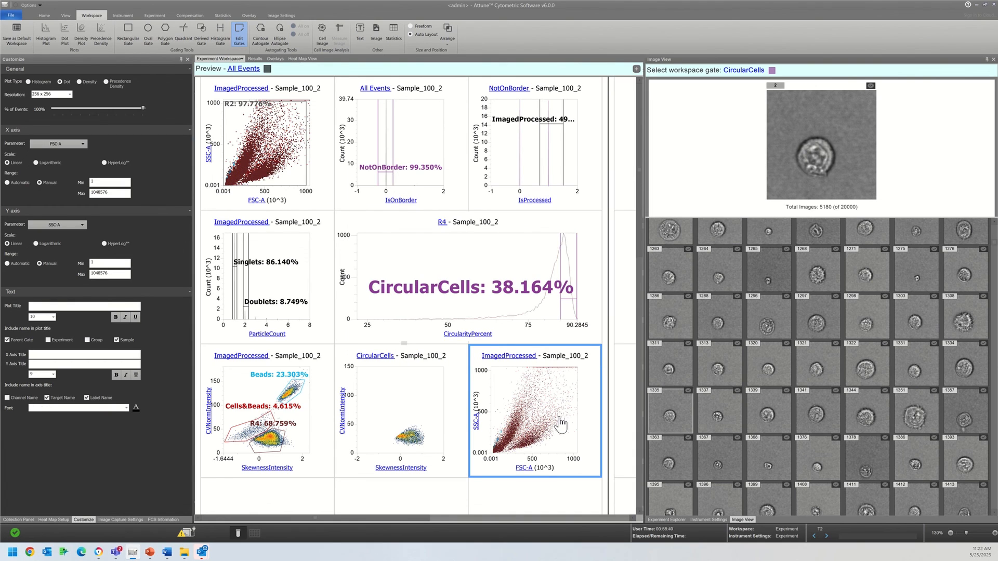
# Change the color of the R4 polygon gate on the SkewnessIntensity plot to purple
pyautogui.click(284, 440)
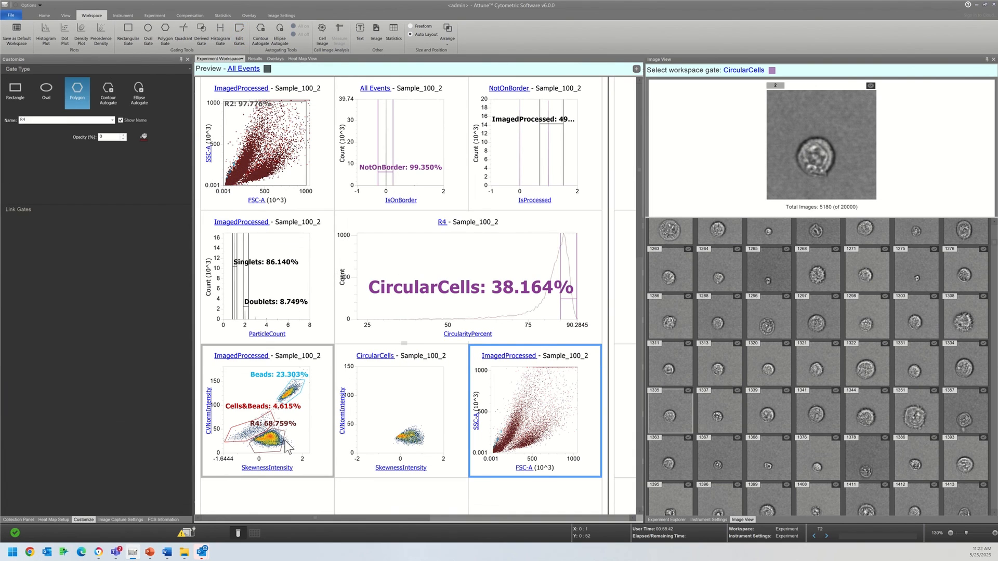
pyautogui.click(144, 137)
pyautogui.click(165, 198)
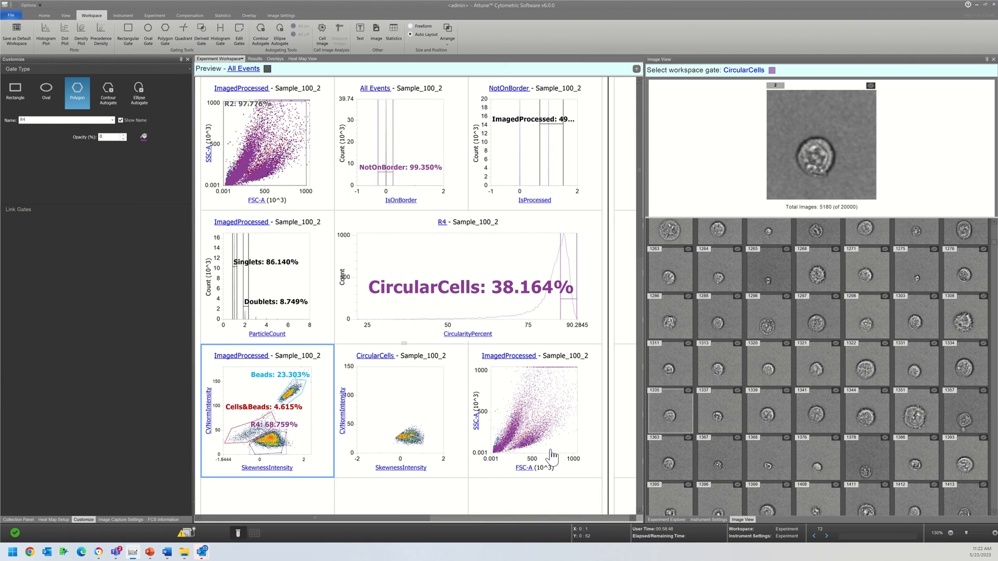
# Set the new FSC-A/SSC-A dot plot's parent gate to Beads and its resolution to 64 x 64
pyautogui.click(507, 357)
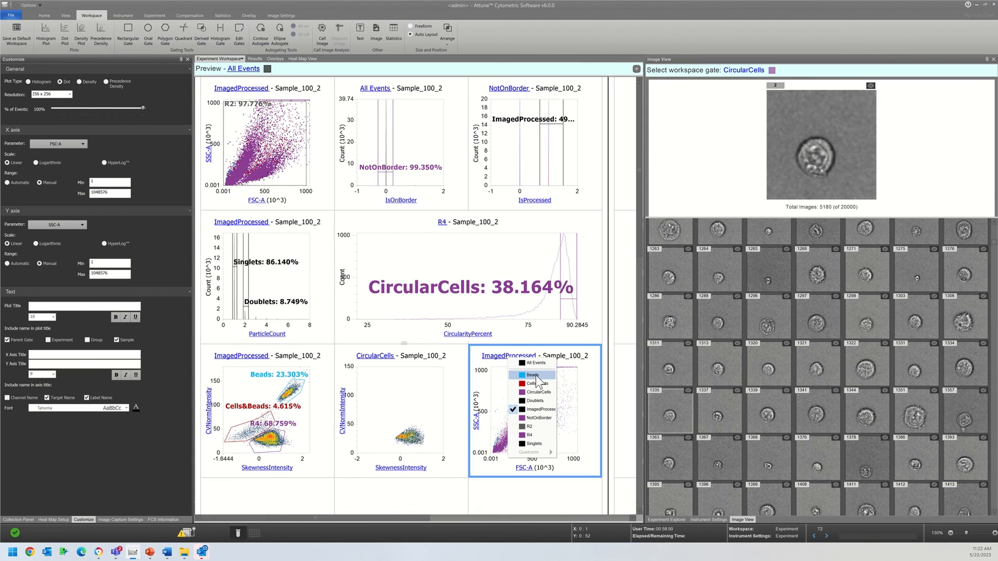
pyautogui.click(535, 376)
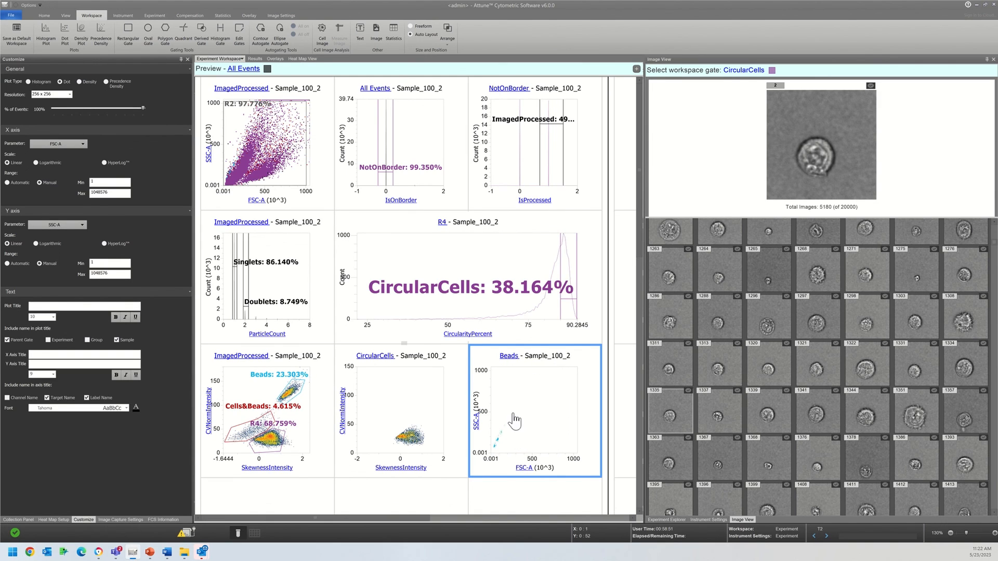
pyautogui.click(69, 95)
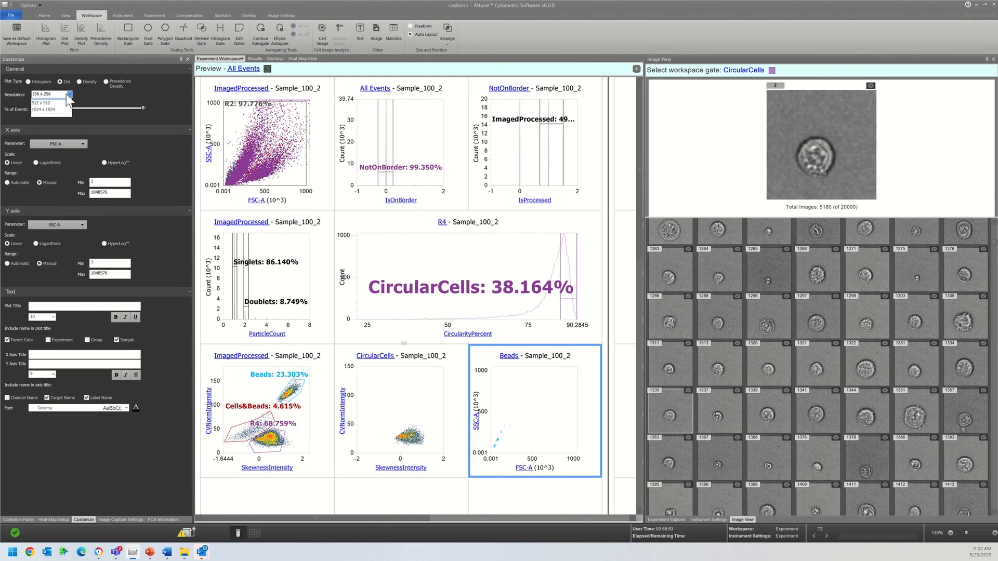
pyautogui.click(52, 118)
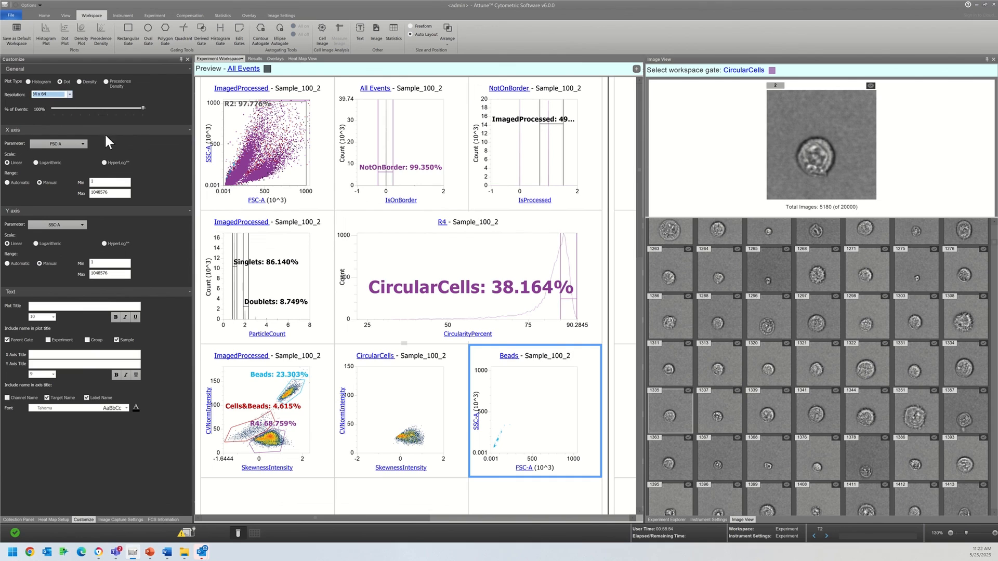
# Switch the dot plot's parent gate to Cells&Beads and R4 in turn to compare their scatter distributions
pyautogui.click(508, 356)
pyautogui.click(531, 383)
pyautogui.click(509, 357)
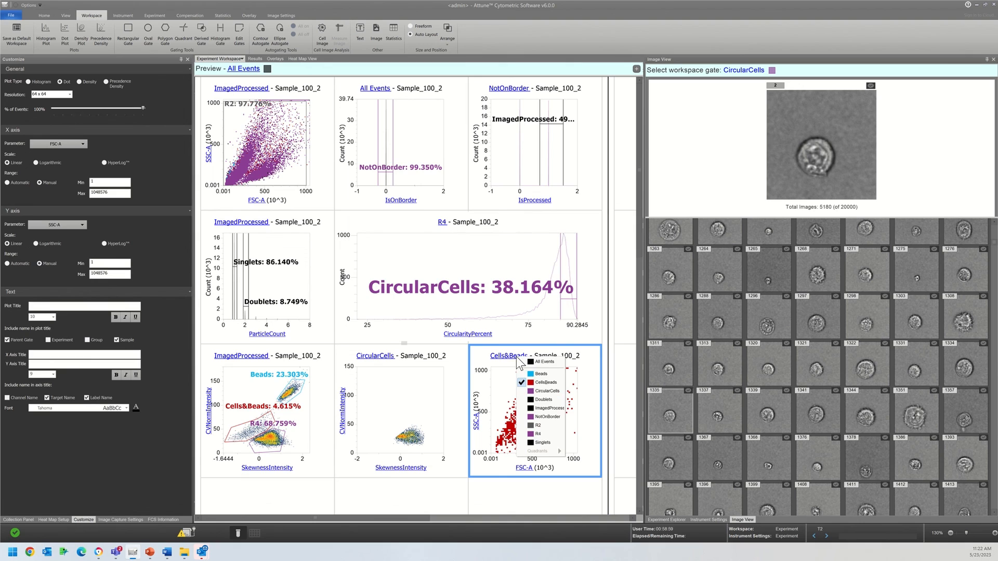
pyautogui.click(539, 434)
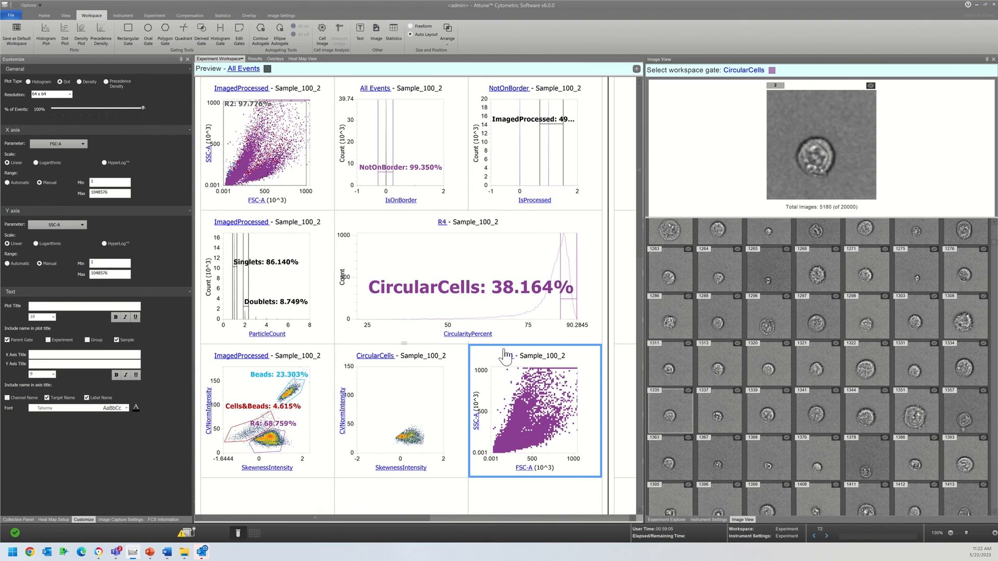
pyautogui.click(509, 357)
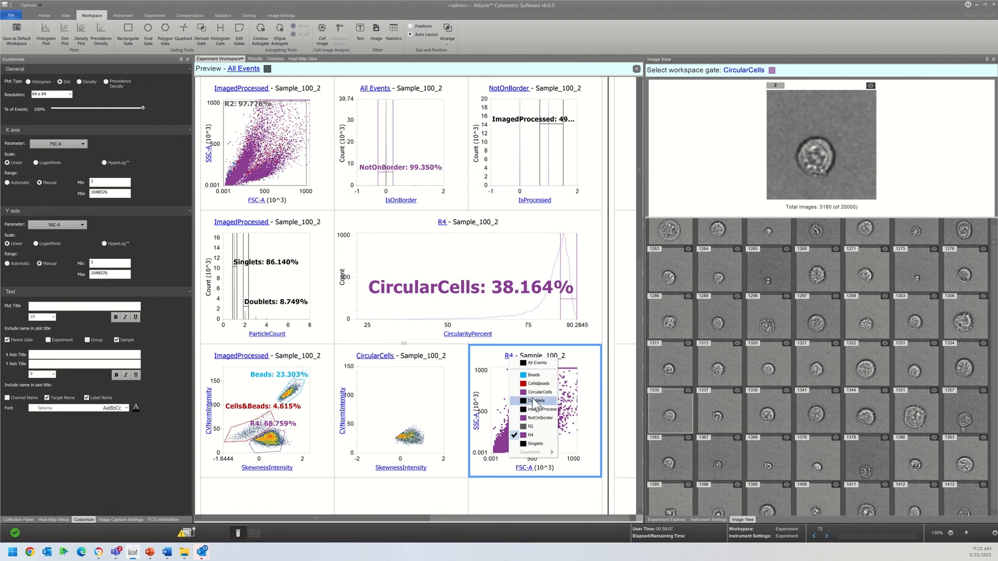